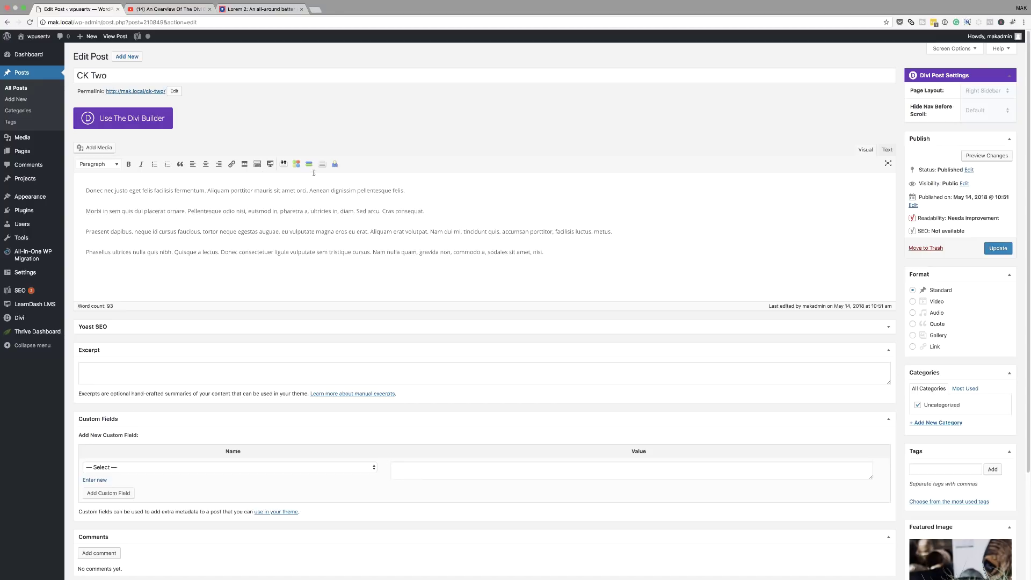
Review the CK Two post's text and featured image in the editor and on its published page.
{"action": "left_click_drag", "start_coordinate": [549, 252], "coordinate": [132, 212]}
{"action": "scroll", "coordinate": [336, 371], "scroll_direction": "down", "scroll_amount": 1}
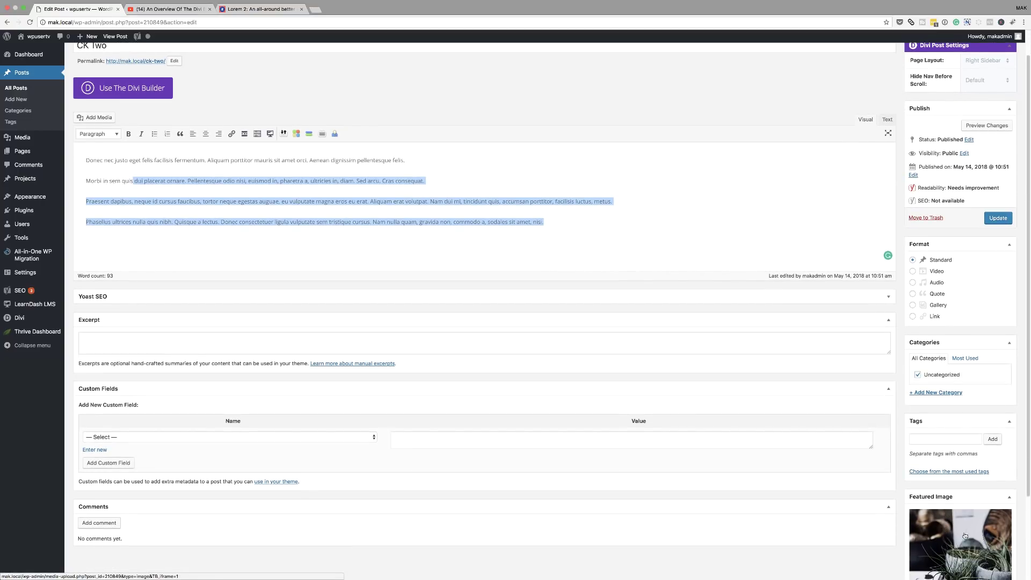
{"action": "scroll", "coordinate": [335, 340], "scroll_direction": "up", "scroll_amount": 1}
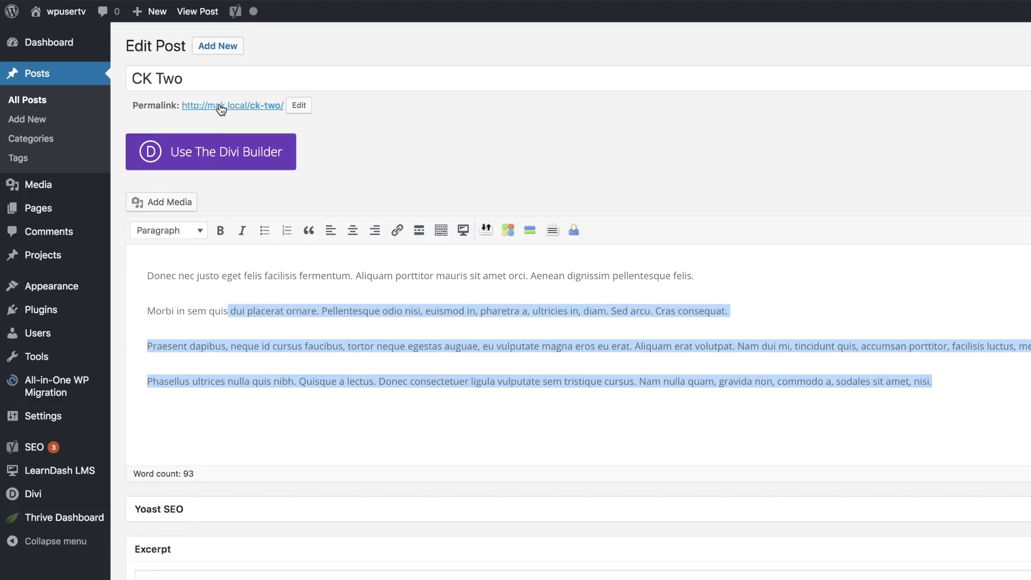
{"action": "left_click", "coordinate": [221, 109]}
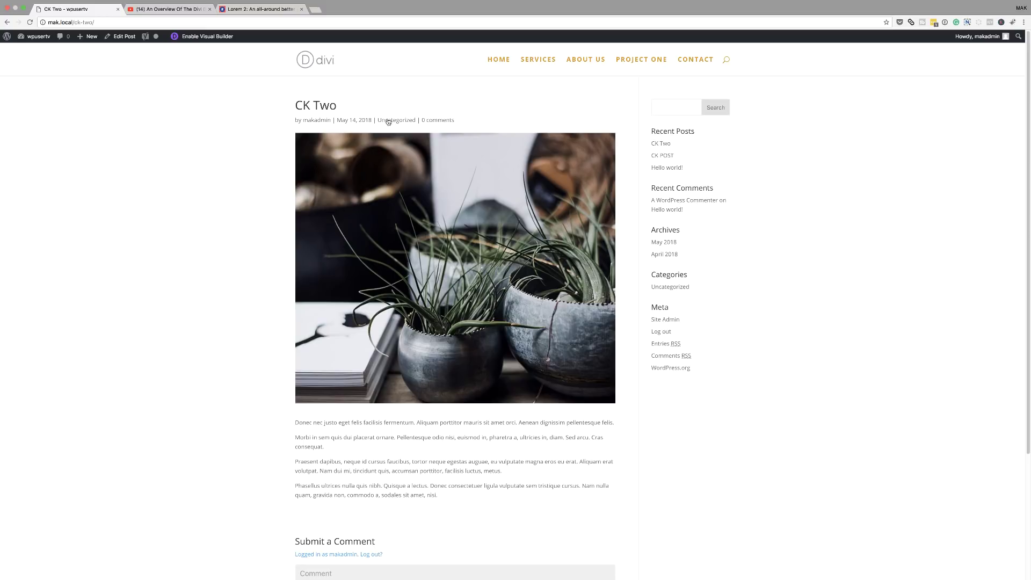
{"action": "scroll", "coordinate": [319, 304], "scroll_direction": "down", "scroll_amount": 3}
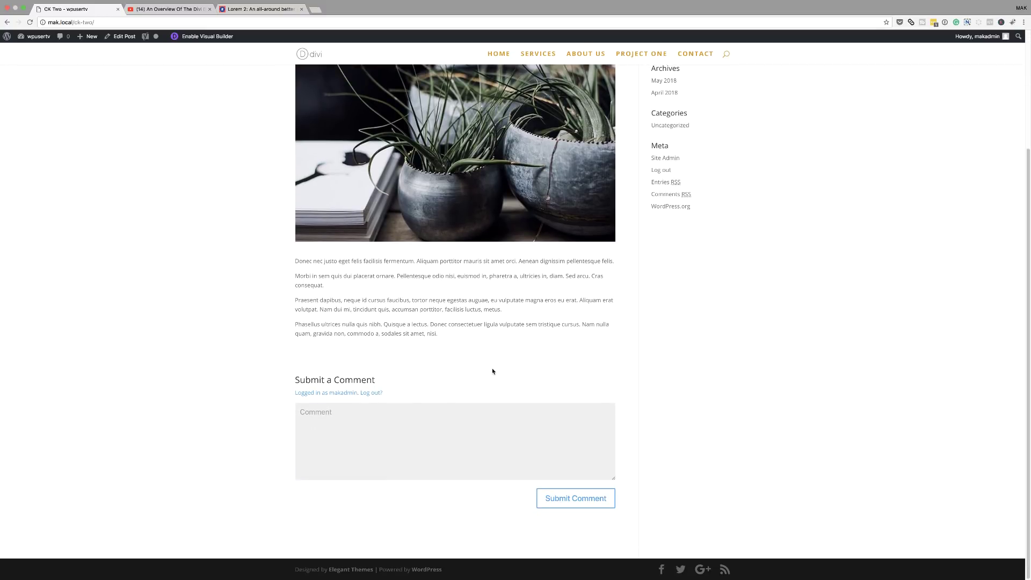
{"action": "scroll", "coordinate": [493, 371], "scroll_direction": "up", "scroll_amount": 3}
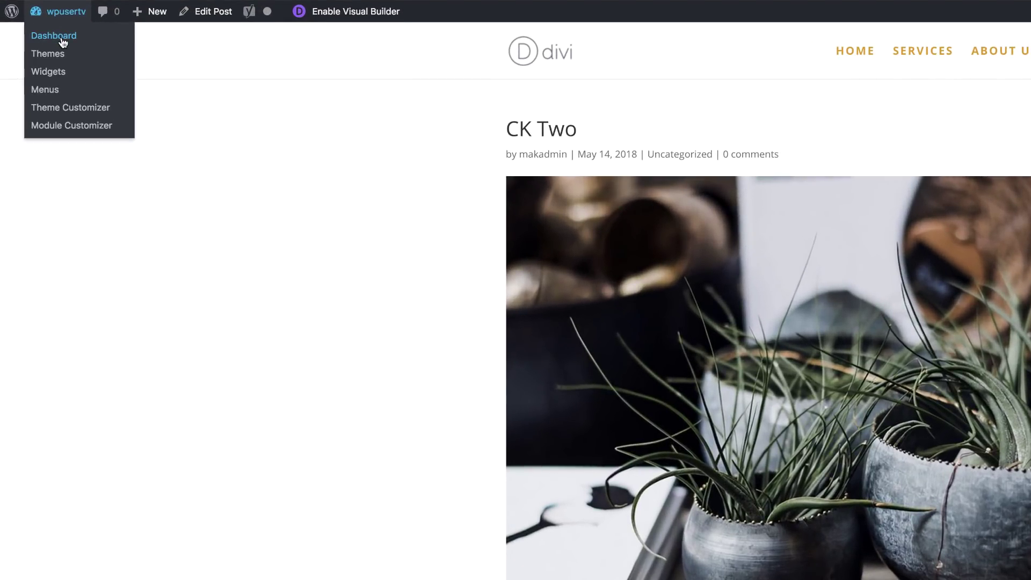
Create a new post titled "Template", enable the Divi Builder for it, and publish it.
{"action": "left_click", "coordinate": [63, 42]}
{"action": "mouse_move", "coordinate": [43, 124]}
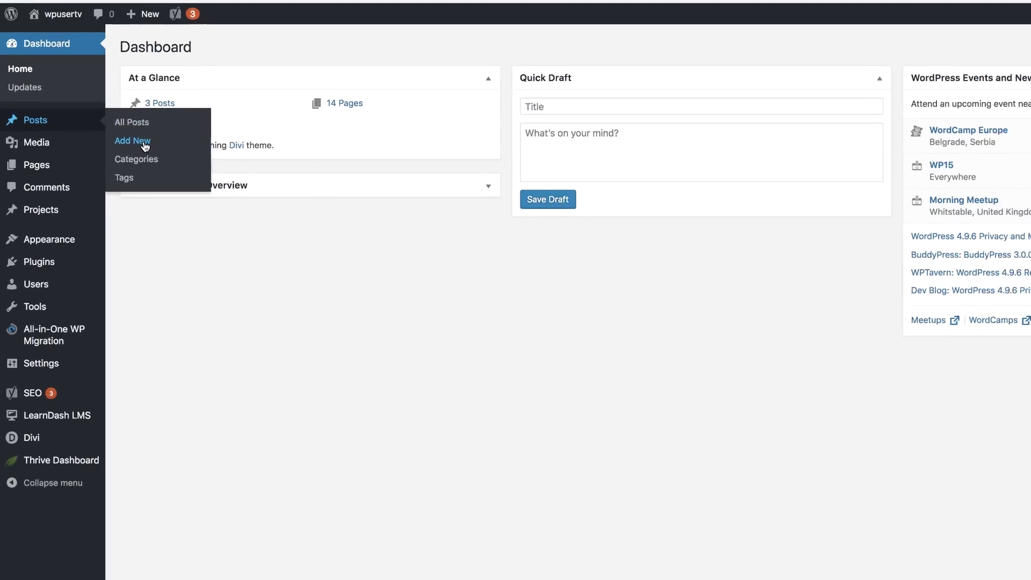
{"action": "left_click", "coordinate": [151, 149]}
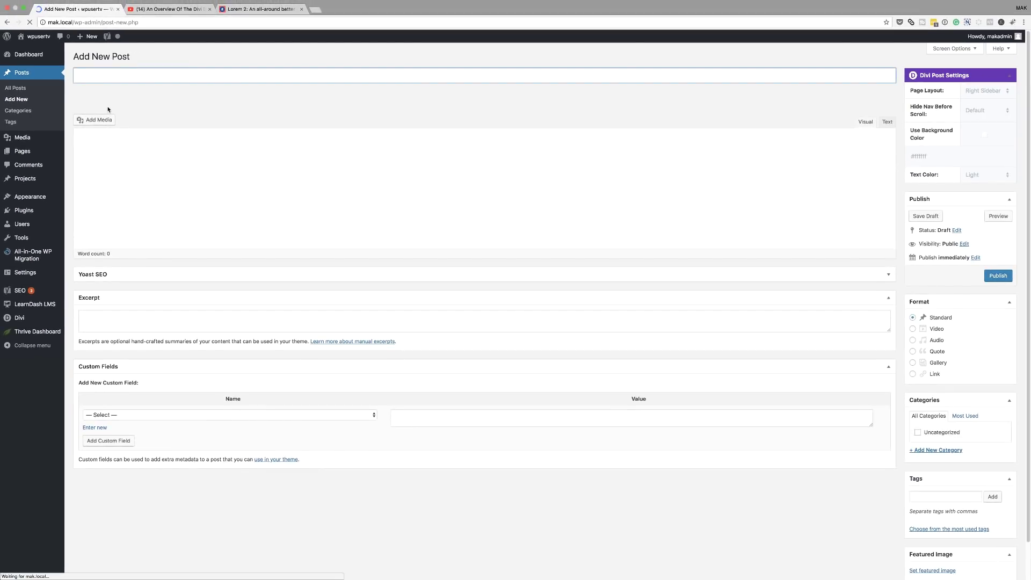
{"action": "type", "text": "Template"}
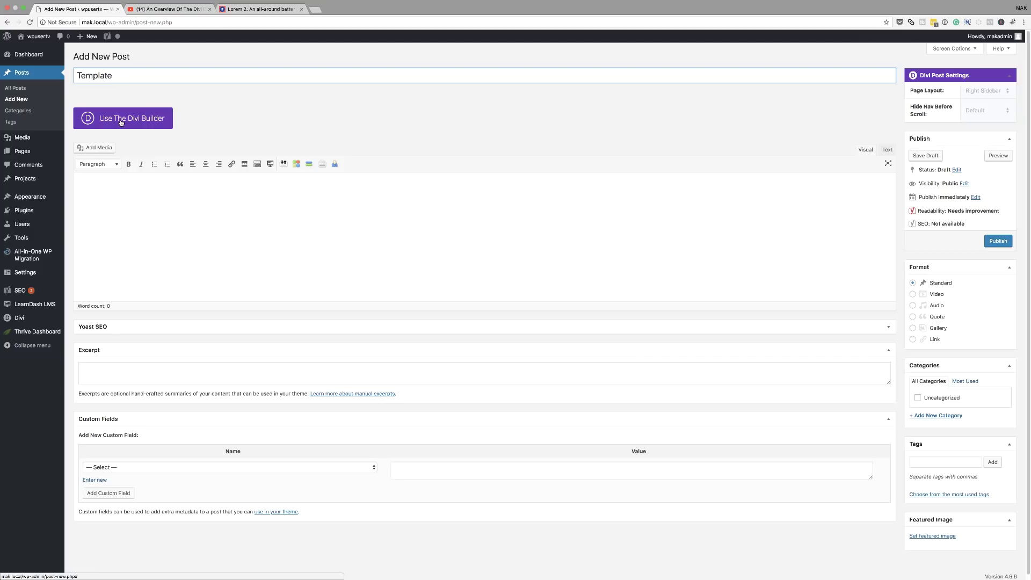
{"action": "left_click", "coordinate": [121, 120]}
{"action": "left_click", "coordinate": [1004, 273]}
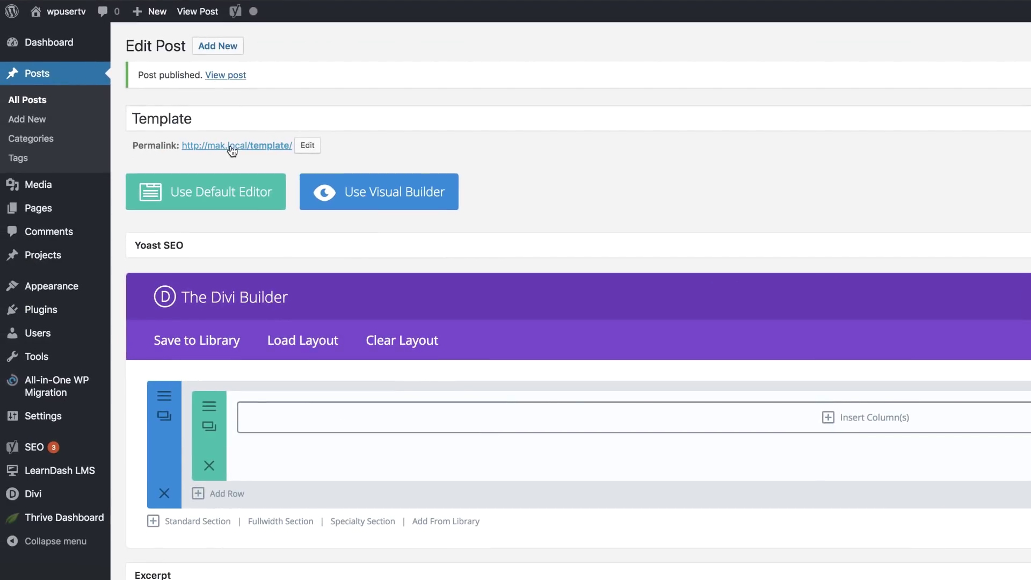
View the published Template post and open it in the Visual Builder.
{"action": "left_click", "coordinate": [220, 75]}
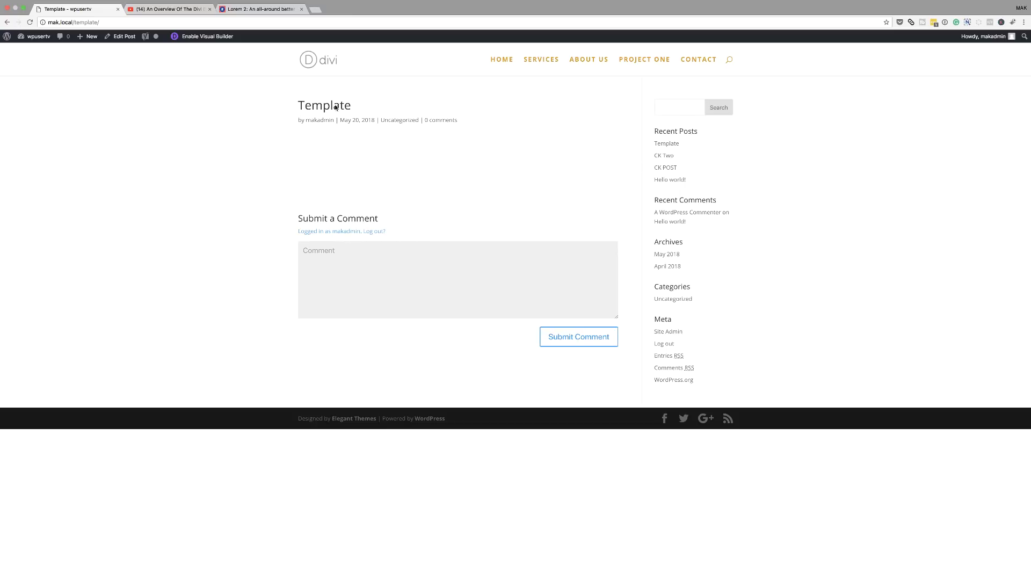
{"action": "left_click", "coordinate": [214, 37]}
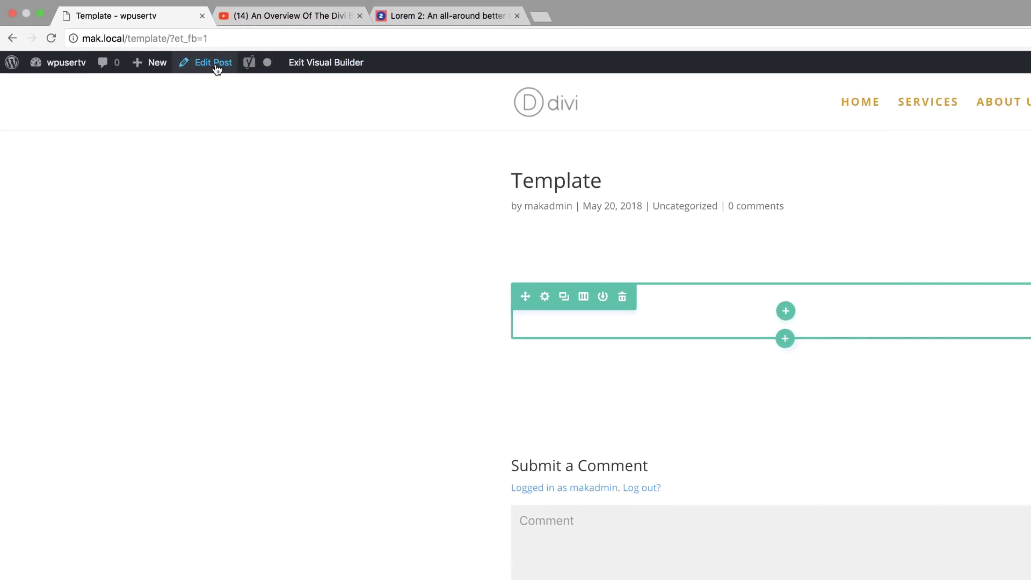
In the Template post's Divi settings, set the page layout to Fullwidth and the post title to Hide, and update the post.
{"action": "left_click", "coordinate": [215, 64]}
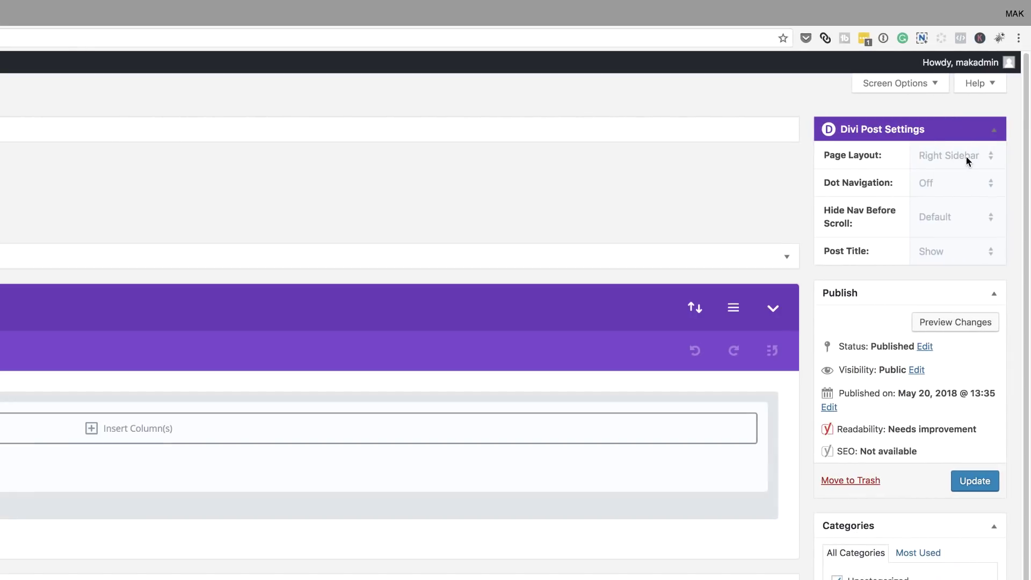
{"action": "left_click", "coordinate": [966, 156]}
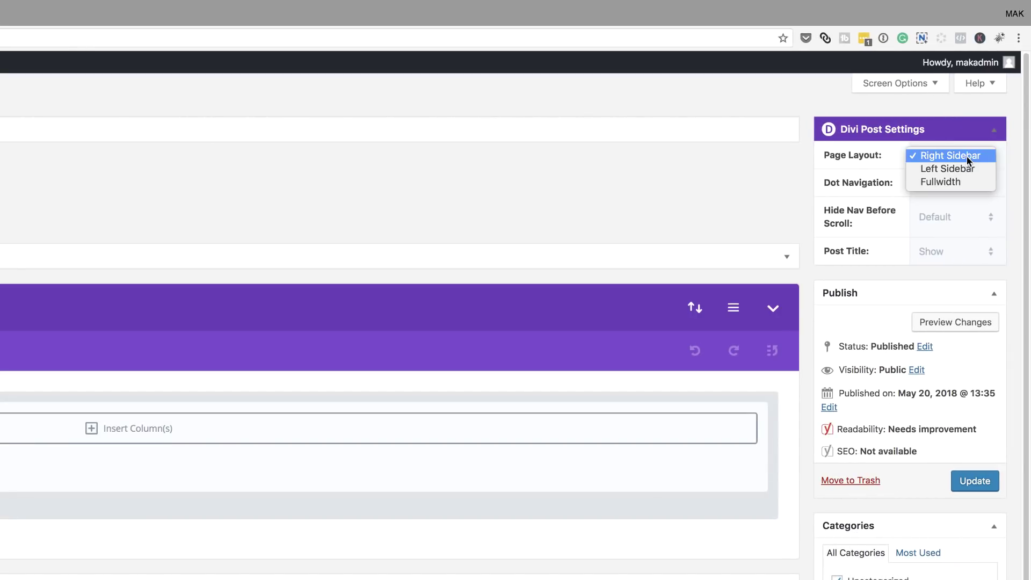
{"action": "left_click", "coordinate": [955, 185]}
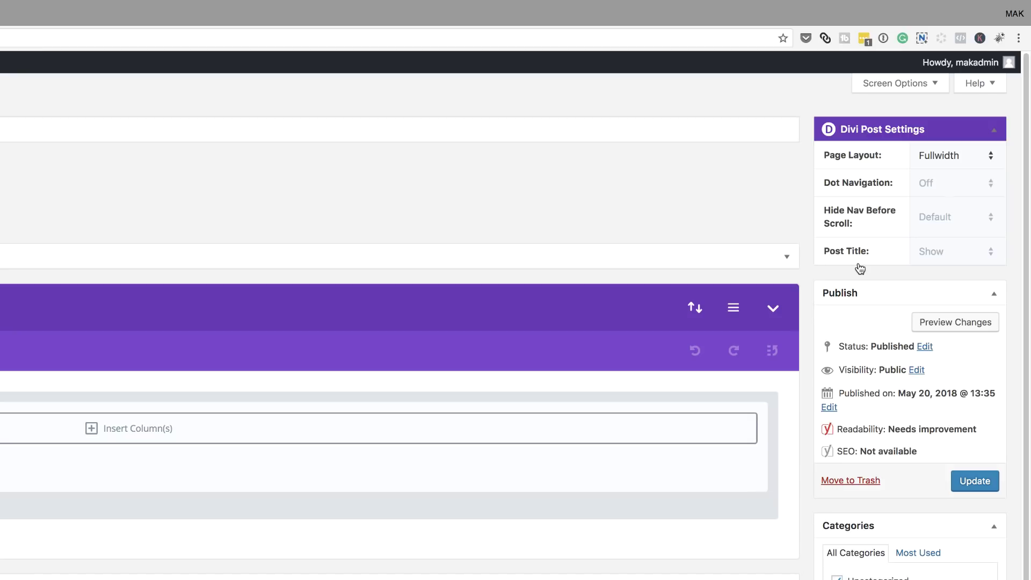
{"action": "left_click", "coordinate": [958, 253]}
{"action": "left_click", "coordinate": [951, 266]}
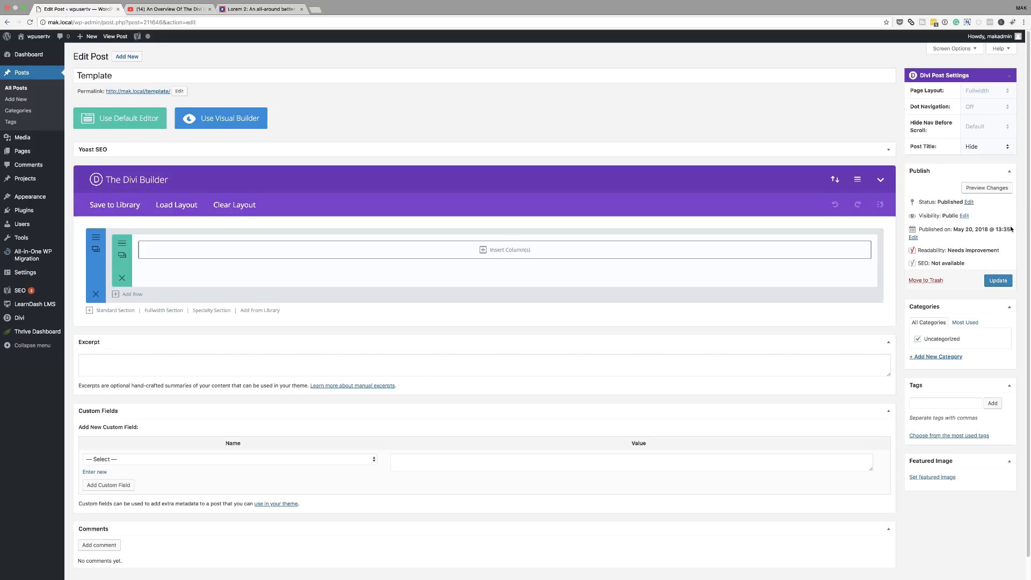
{"action": "left_click", "coordinate": [1001, 283]}
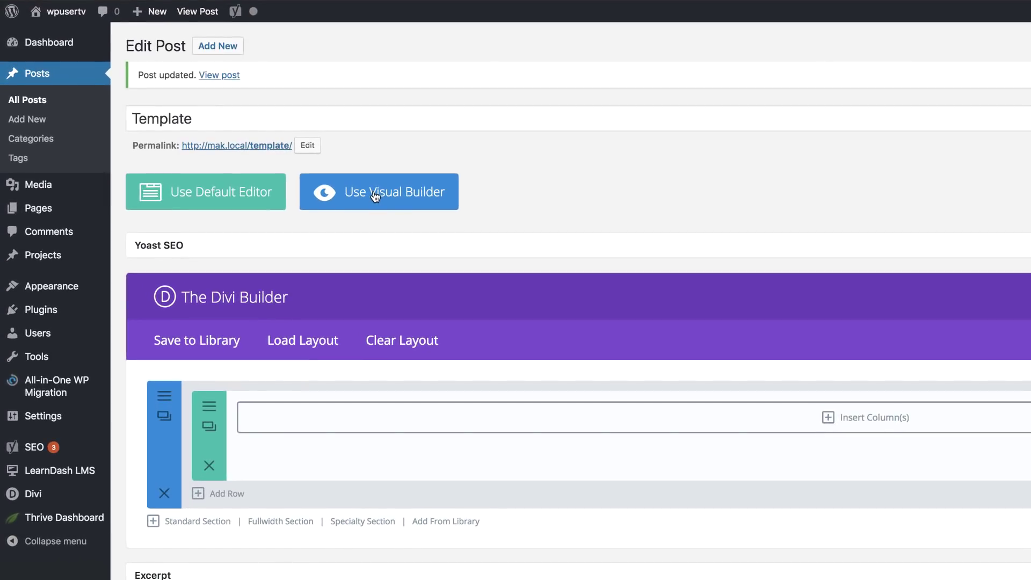
In the Visual Builder, add a fullwidth section below the empty one and insert a Fullwidth Post Title module.
{"action": "left_click", "coordinate": [375, 197]}
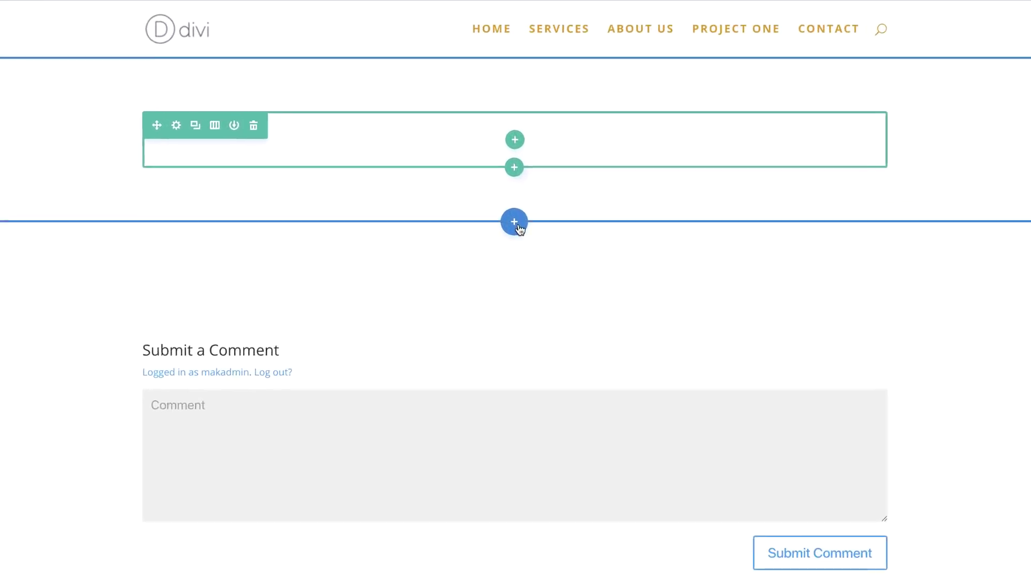
{"action": "left_click", "coordinate": [516, 172]}
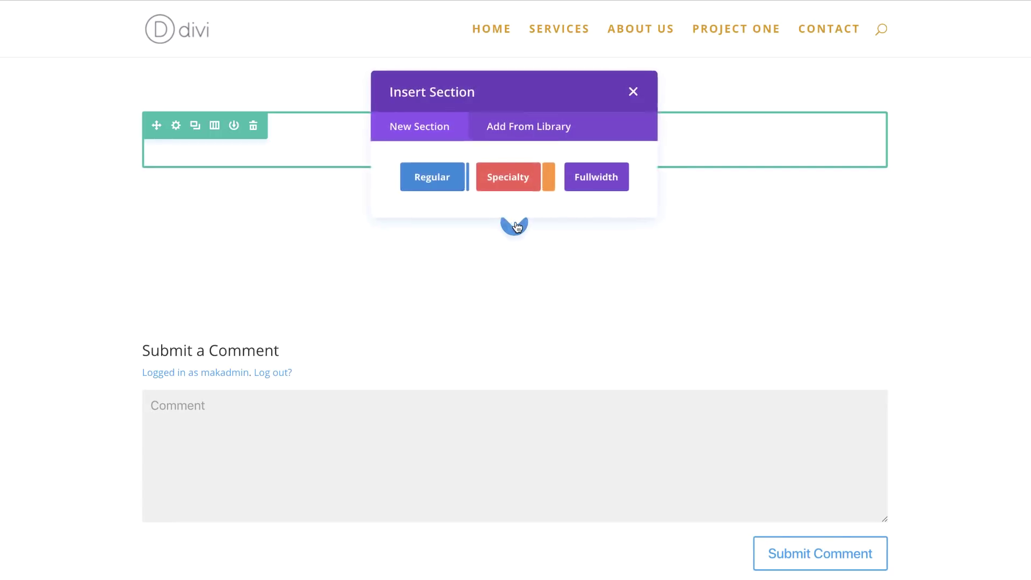
{"action": "left_click", "coordinate": [591, 176]}
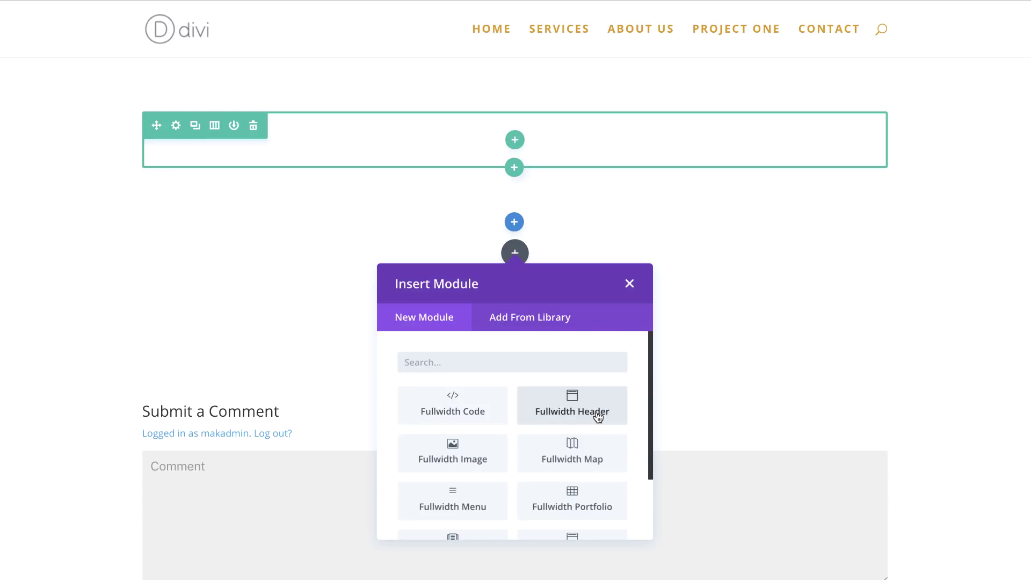
{"action": "scroll", "coordinate": [596, 462], "scroll_direction": "down", "scroll_amount": 2}
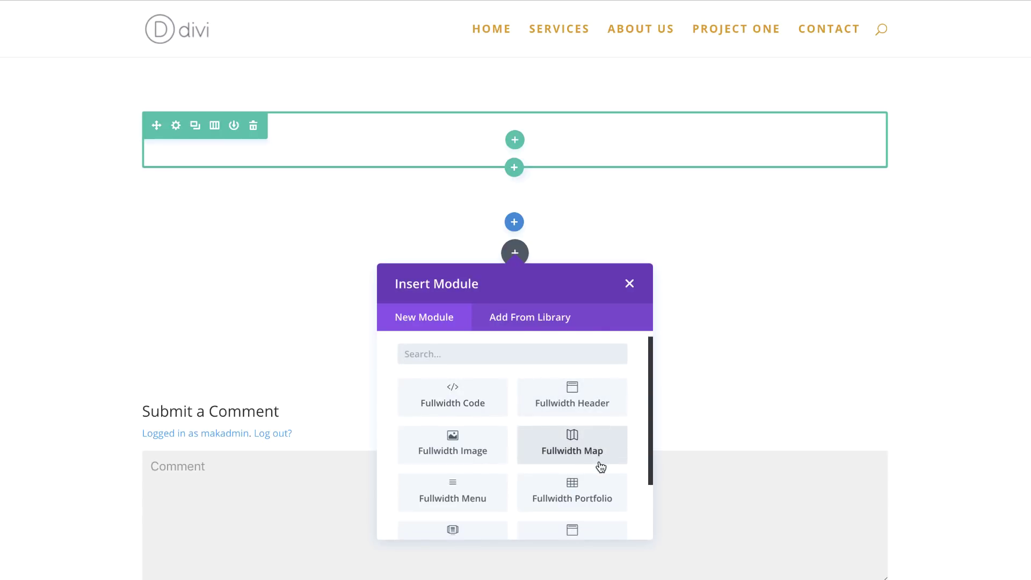
{"action": "scroll", "coordinate": [600, 467], "scroll_direction": "down", "scroll_amount": 2}
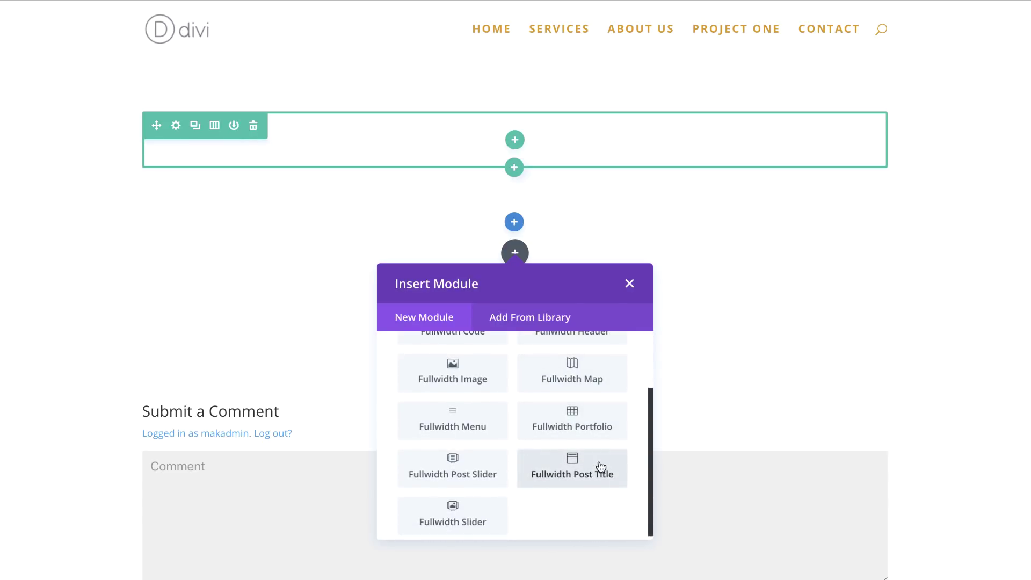
{"action": "left_click", "coordinate": [572, 458]}
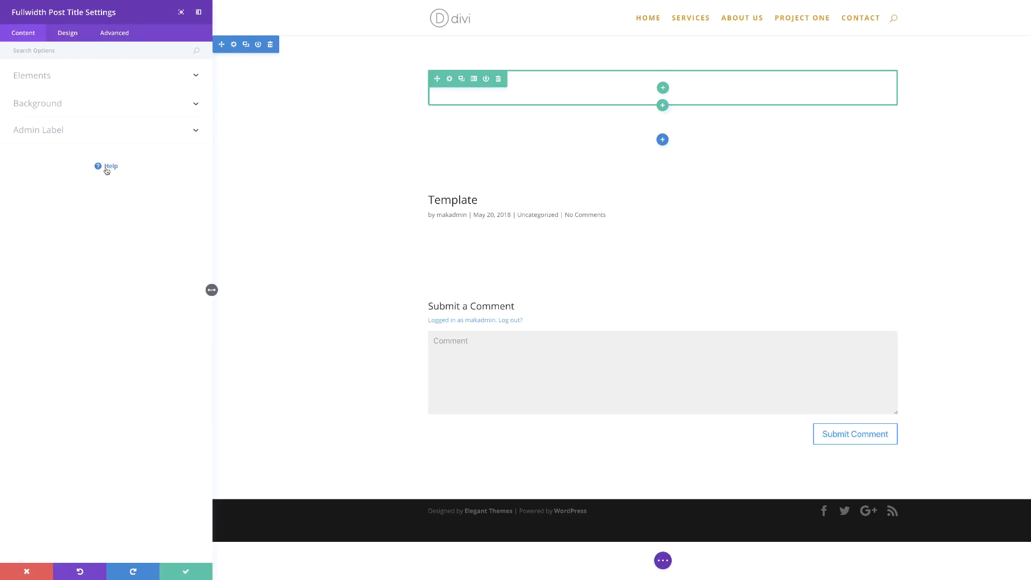
Disable the post title module's meta and featured image, and delete the empty regular section above it.
{"action": "left_click", "coordinate": [46, 78]}
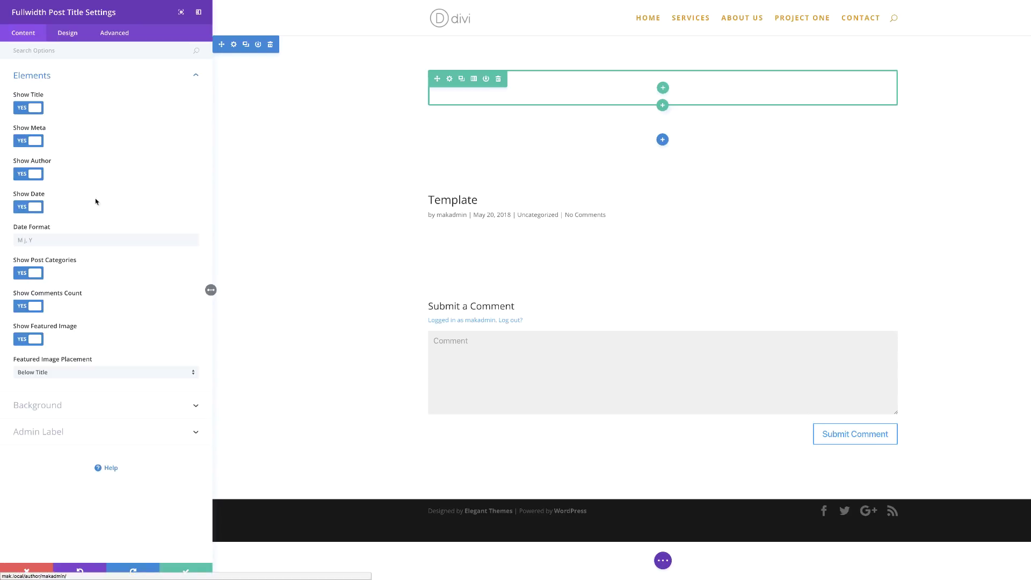
{"action": "left_click", "coordinate": [23, 142]}
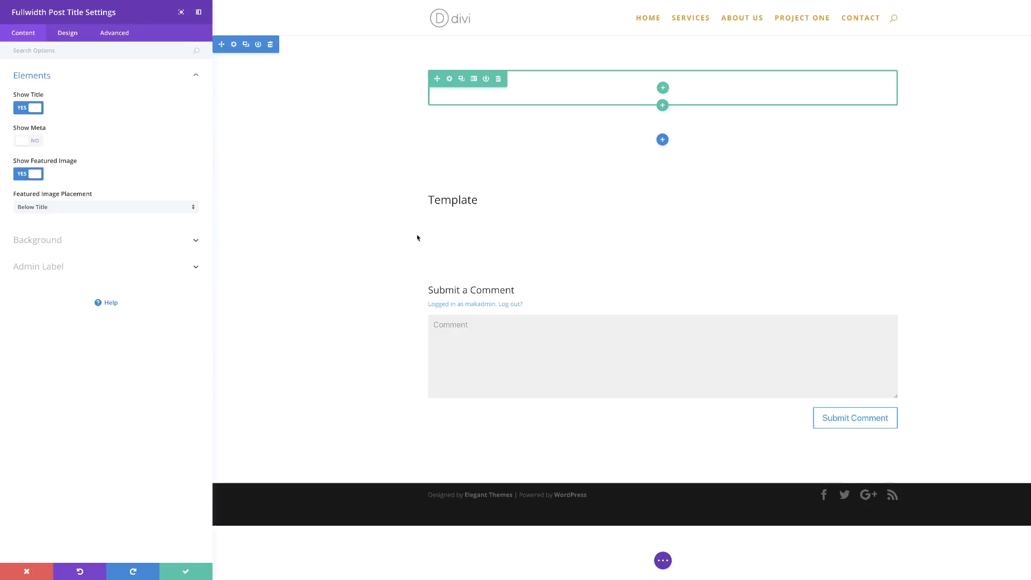
{"action": "left_click", "coordinate": [24, 175]}
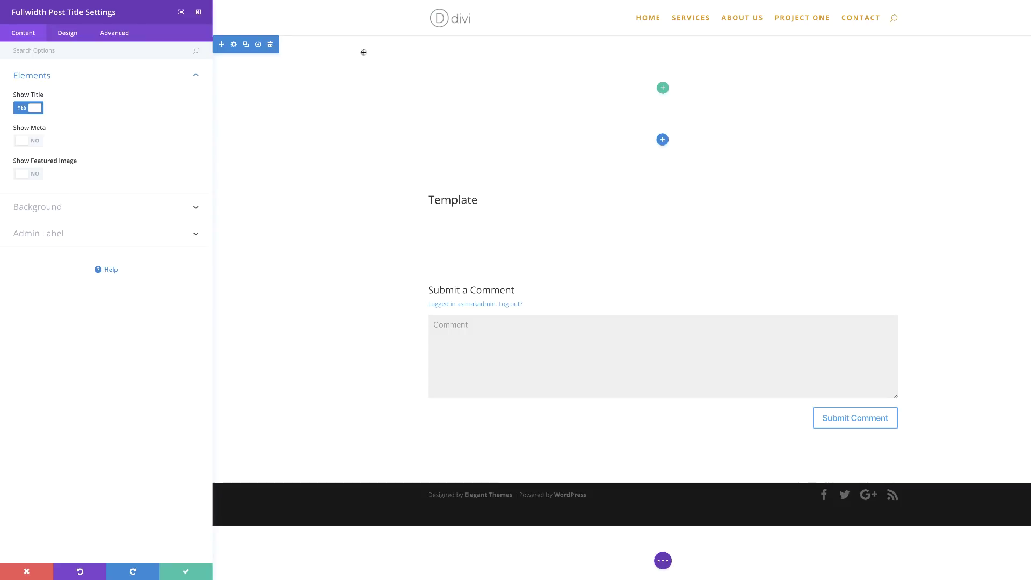
{"action": "left_click", "coordinate": [272, 45]}
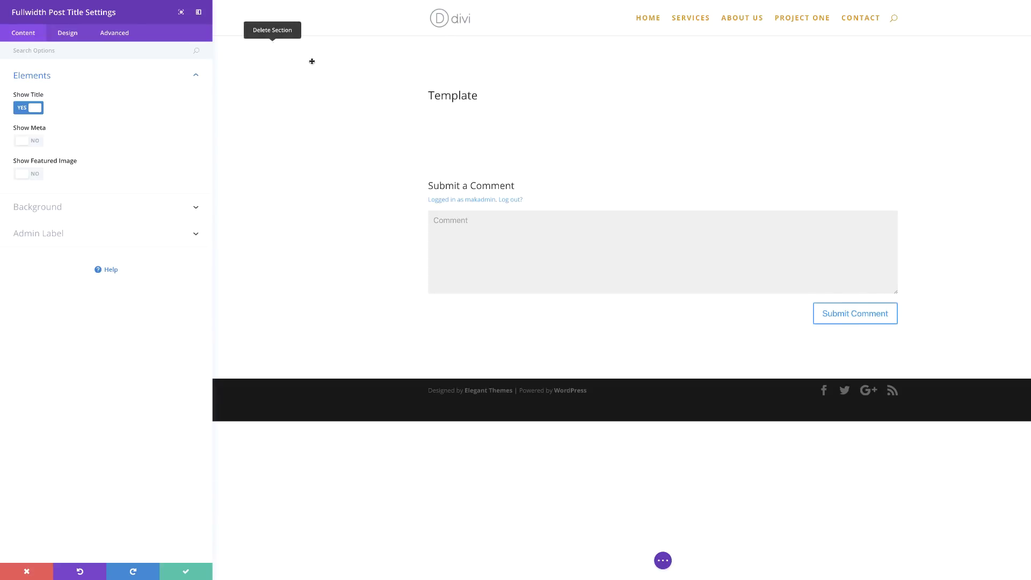
Try a light green background color behind the post title and remove it.
{"action": "left_click", "coordinate": [56, 211]}
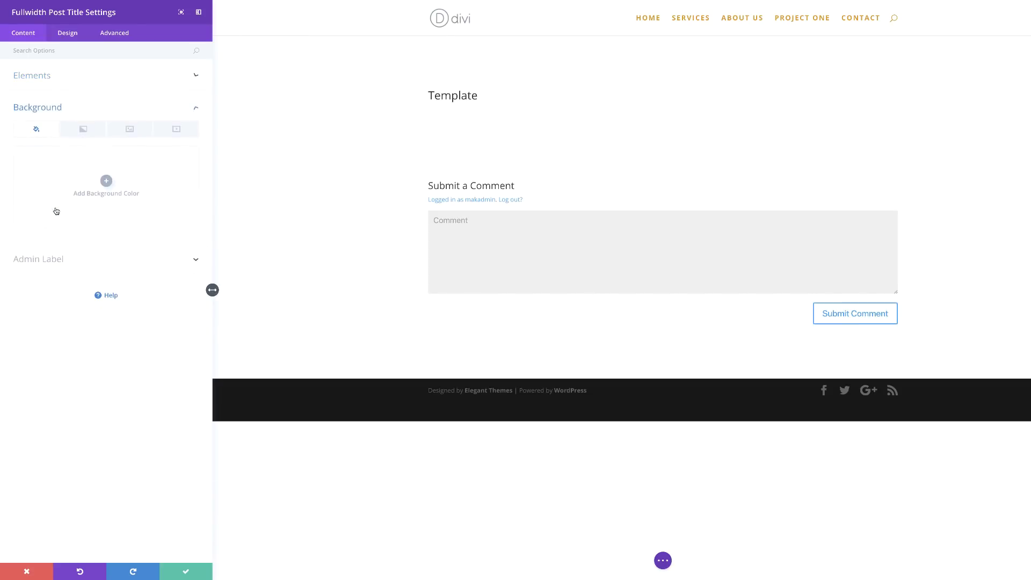
{"action": "left_click", "coordinate": [106, 182]}
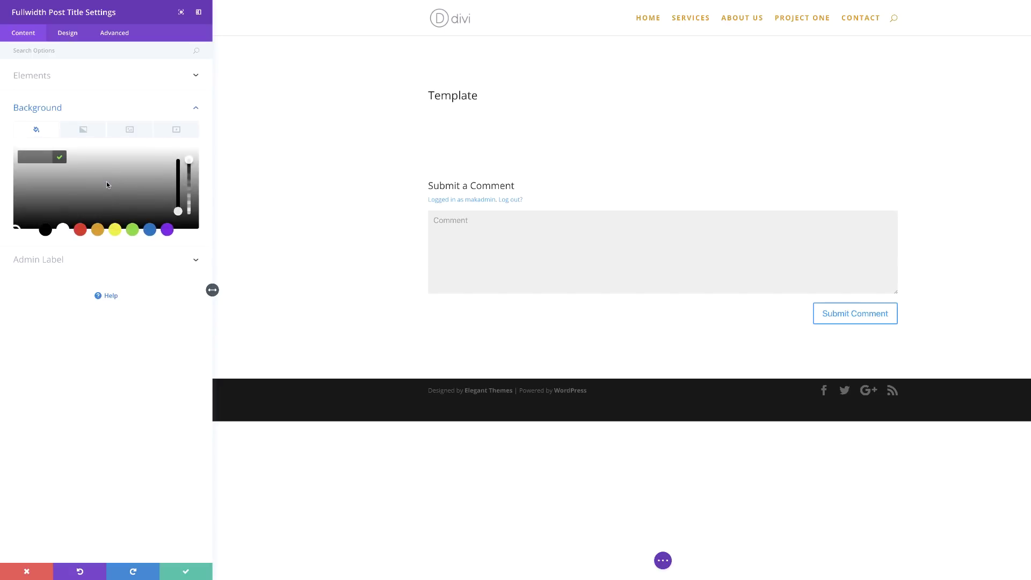
{"action": "left_click", "coordinate": [132, 231]}
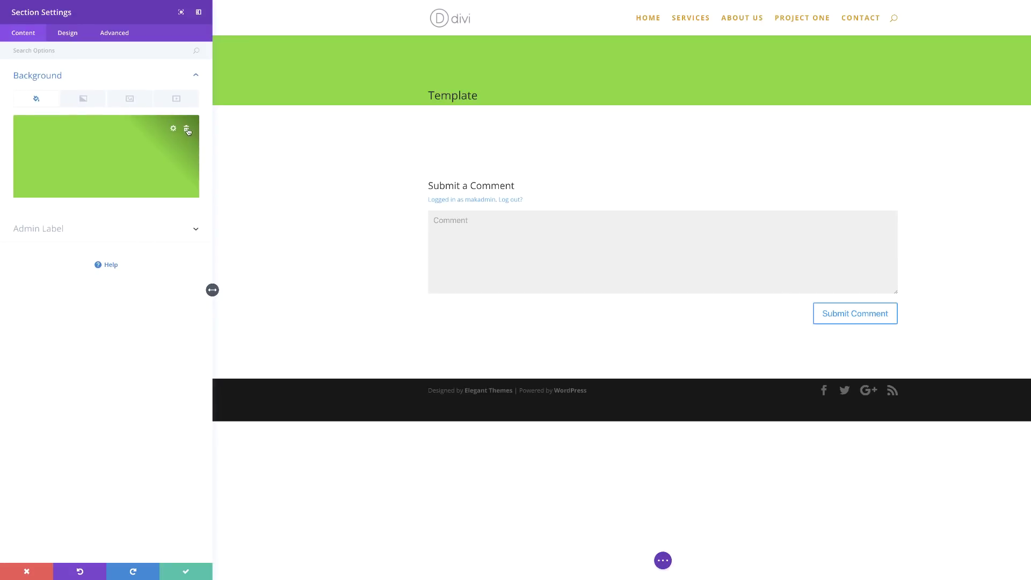
{"action": "left_click", "coordinate": [190, 131]}
Try a linear blue-to-green gradient background on the section with an 87deg direction, and remove it.
{"action": "left_click", "coordinate": [86, 99]}
{"action": "left_click", "coordinate": [106, 150]}
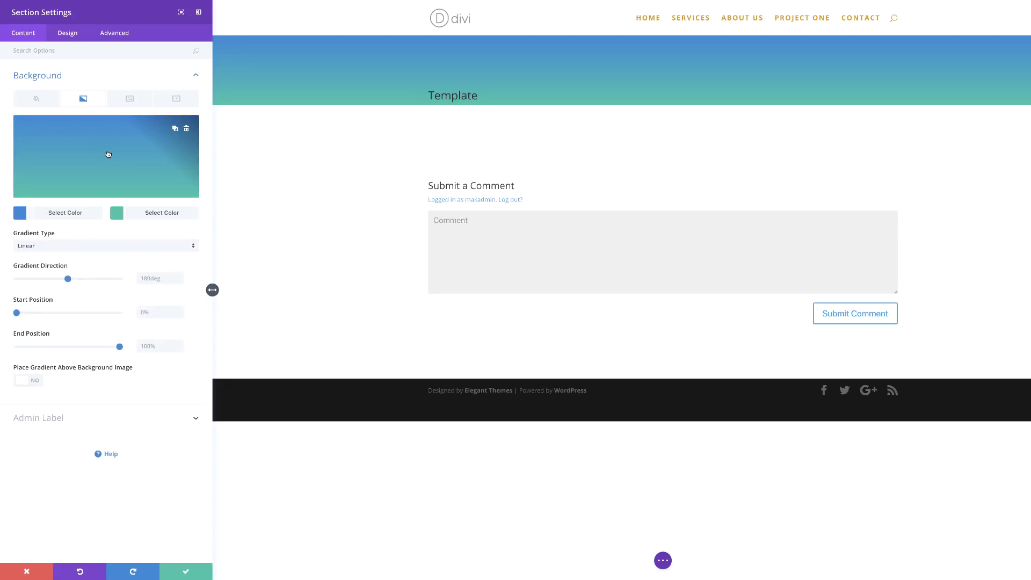
{"action": "left_click", "coordinate": [20, 214]}
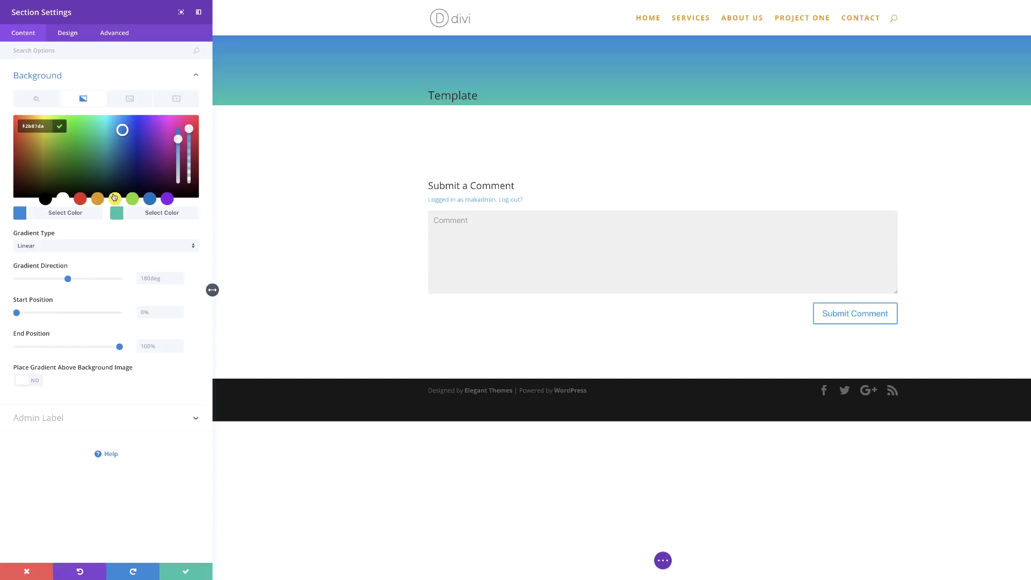
{"action": "left_click_drag", "start_coordinate": [69, 280], "coordinate": [42, 282]}
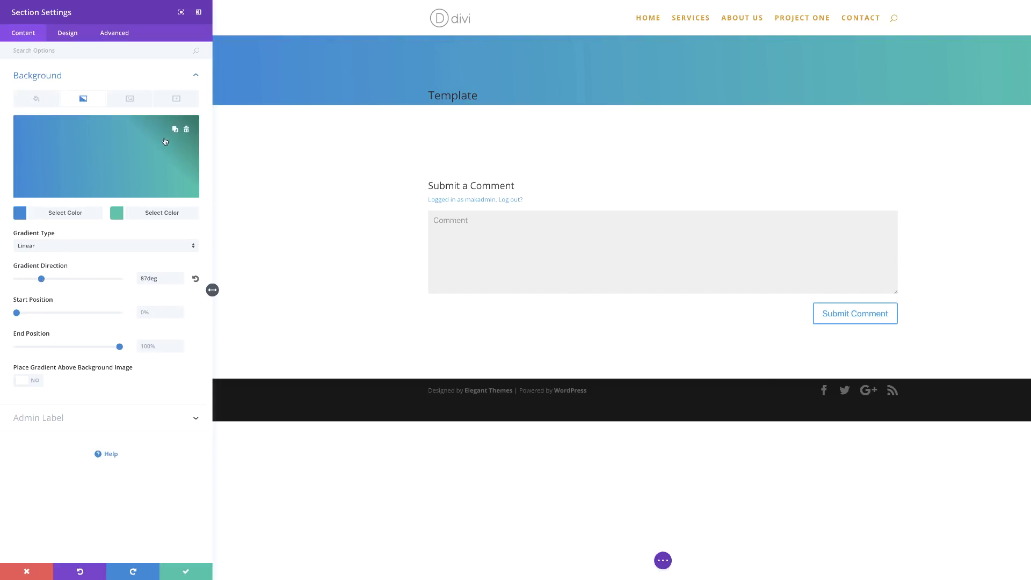
{"action": "left_click", "coordinate": [187, 129]}
Give the fullwidth section a solid background color, starting from the blue preset and darkening it to navy.
{"action": "left_click", "coordinate": [48, 101]}
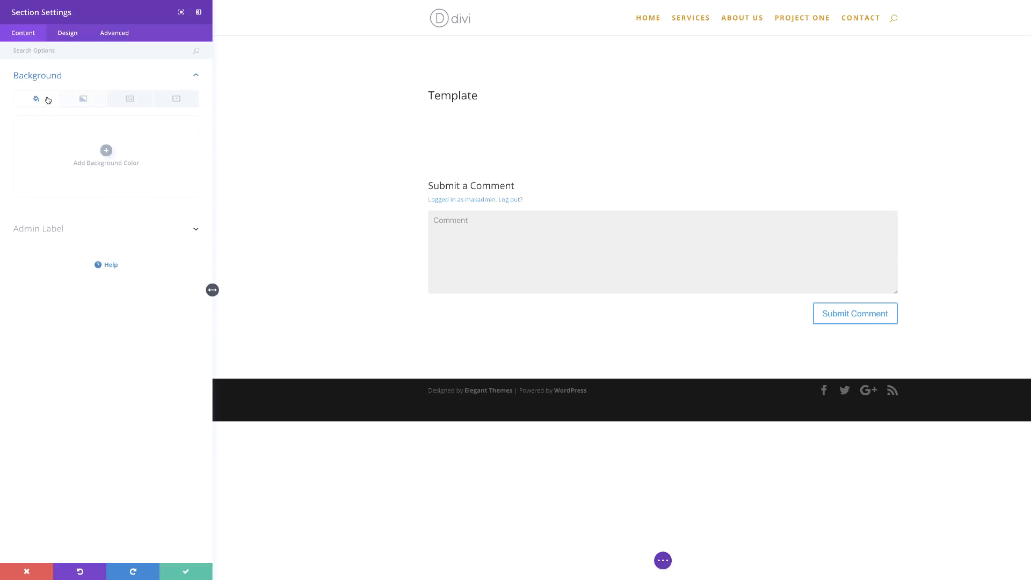
{"action": "left_click", "coordinate": [106, 150]}
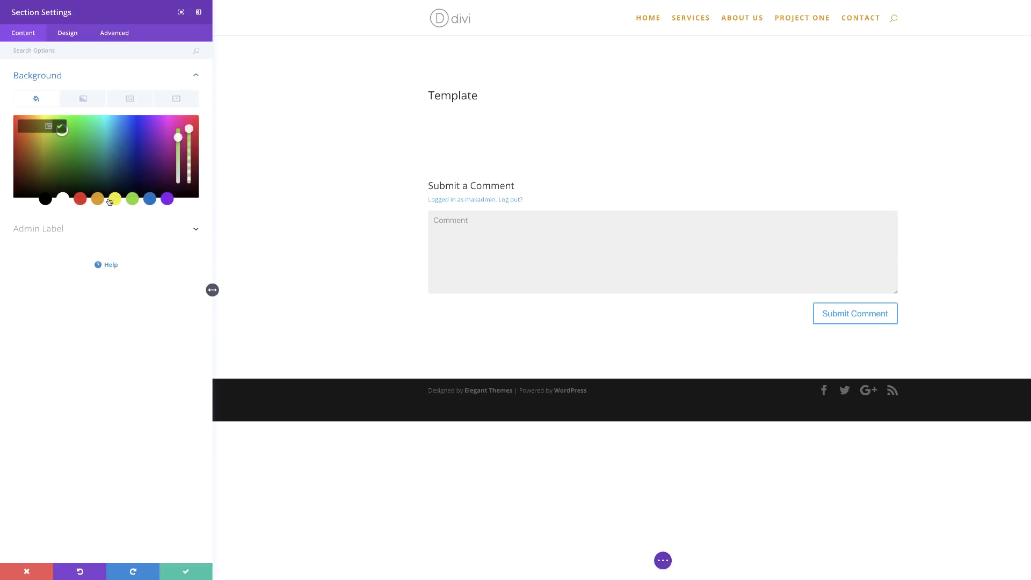
{"action": "left_click", "coordinate": [150, 200]}
{"action": "mouse_move", "coordinate": [130, 159]}
{"action": "left_mouse_down"}
{"action": "mouse_move", "coordinate": [133, 150]}
{"action": "mouse_move", "coordinate": [122, 166]}
{"action": "left_mouse_up"}
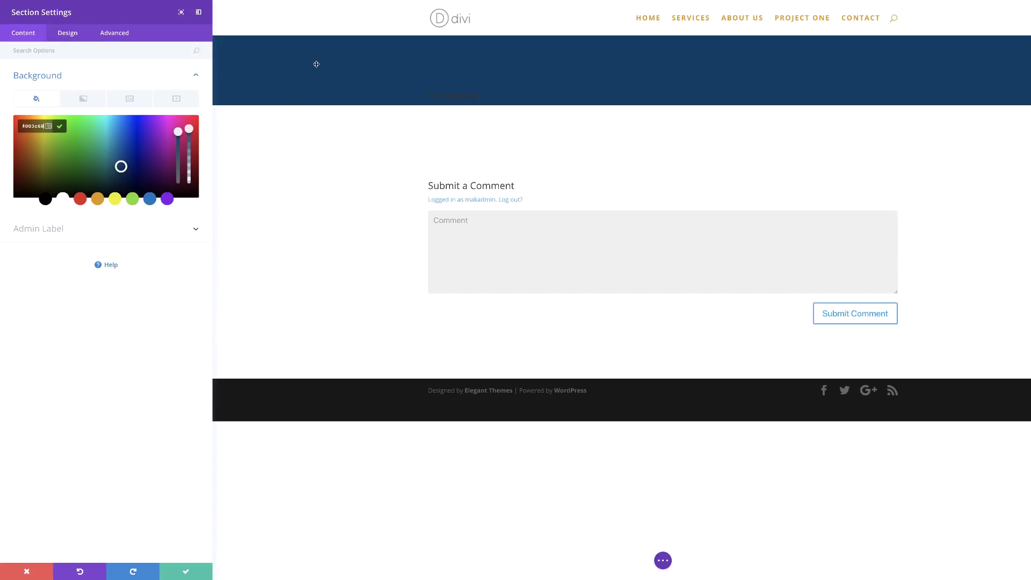
Set the fullwidth section's custom padding to about 32px top and 52px bottom, and save the section settings.
{"action": "left_click", "coordinate": [67, 34]}
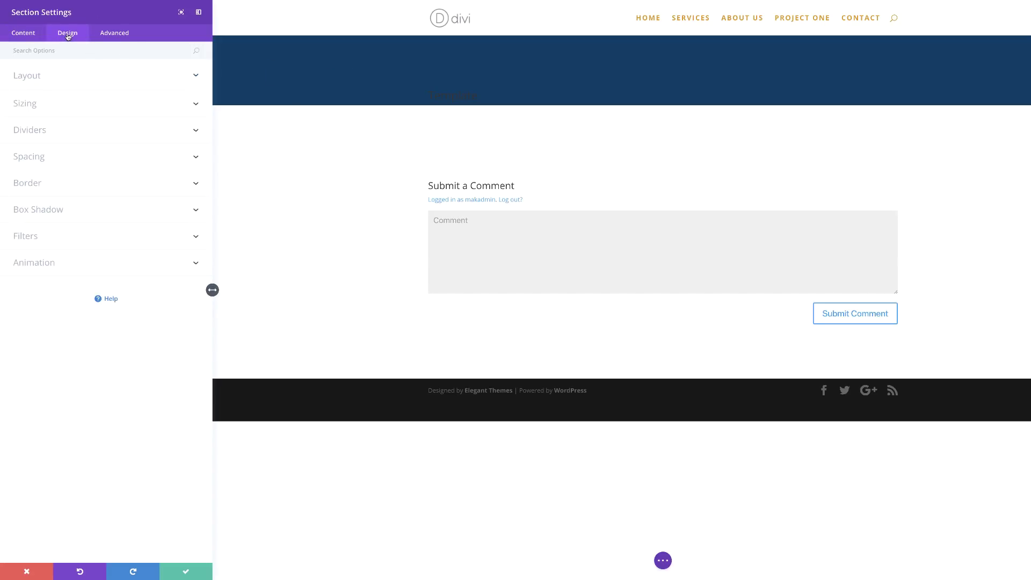
{"action": "left_click", "coordinate": [34, 156]}
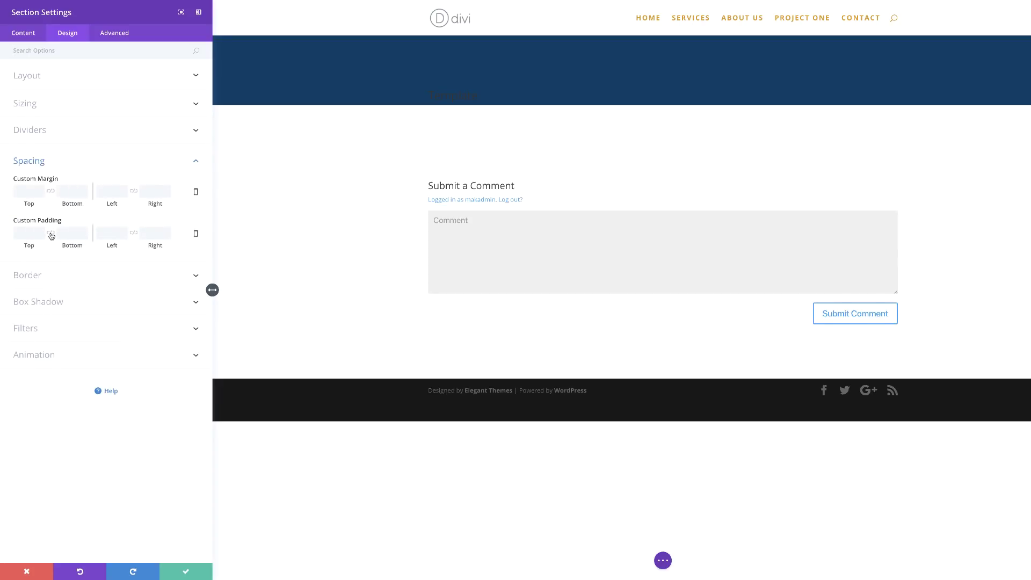
{"action": "left_click_drag", "start_coordinate": [71, 246], "coordinate": [88, 246]}
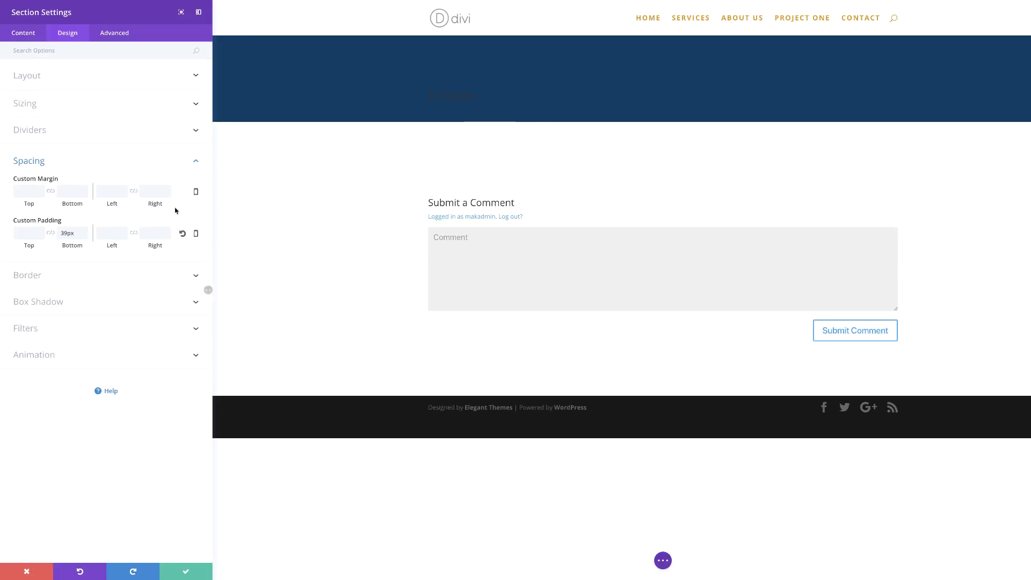
{"action": "left_click_drag", "start_coordinate": [70, 247], "coordinate": [77, 247]}
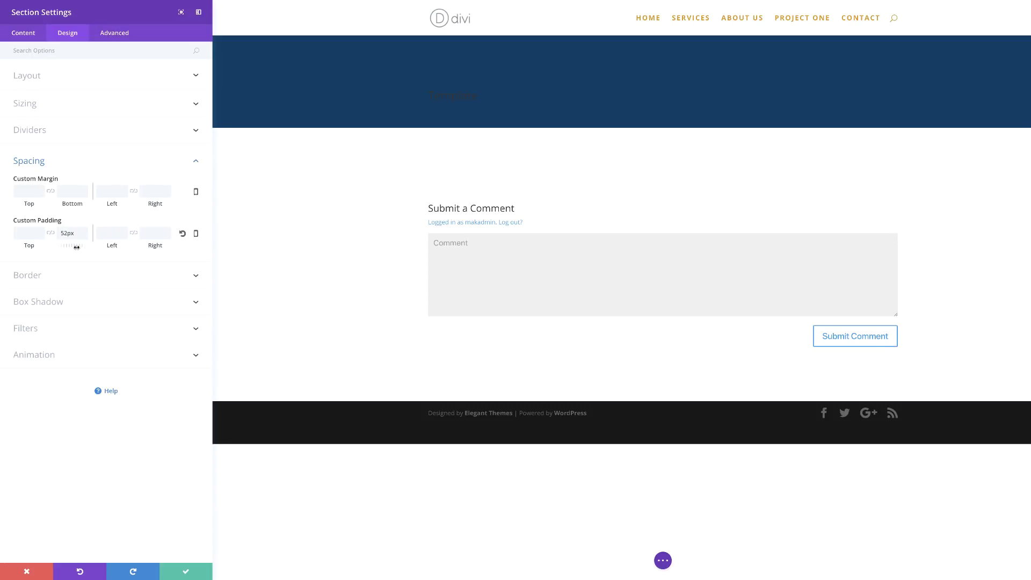
{"action": "left_click_drag", "start_coordinate": [25, 246], "coordinate": [45, 246]}
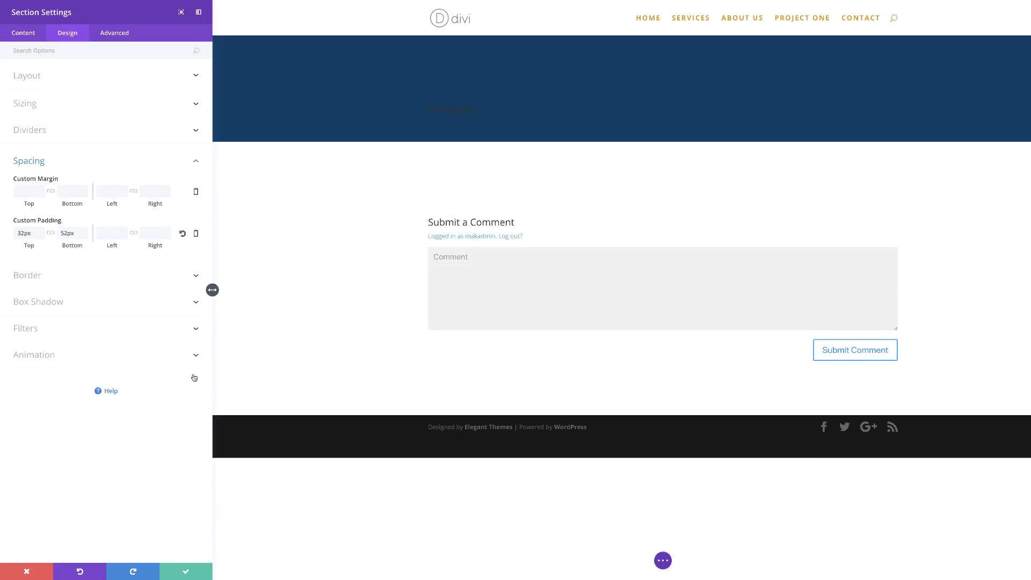
{"action": "left_click", "coordinate": [197, 568]}
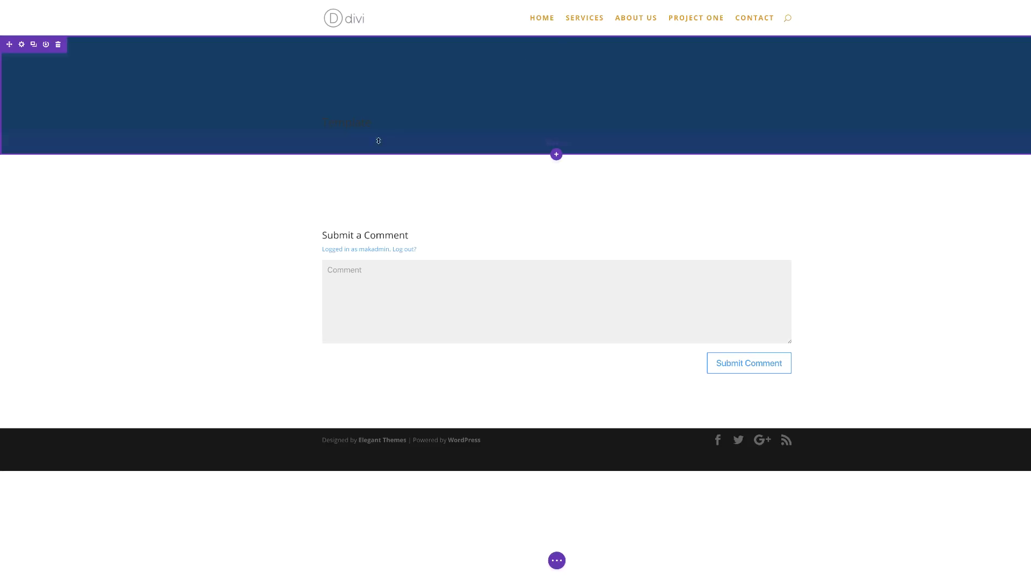
Make the fullwidth post title's text white and set its text size to about 34px.
{"action": "left_click", "coordinate": [545, 71]}
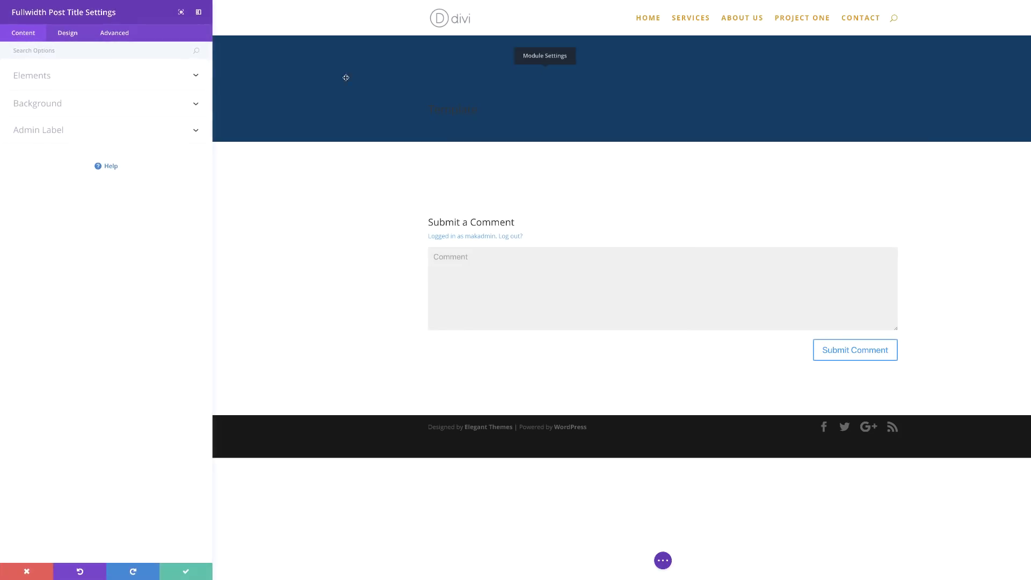
{"action": "left_click", "coordinate": [76, 38]}
{"action": "left_click", "coordinate": [49, 106]}
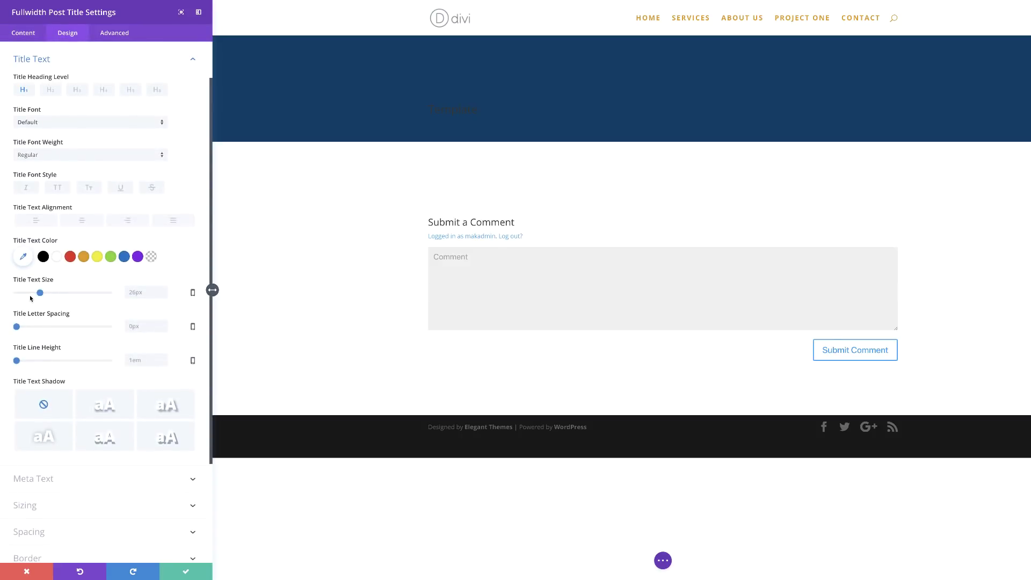
{"action": "left_click", "coordinate": [57, 259]}
{"action": "left_click_drag", "start_coordinate": [44, 295], "coordinate": [47, 296]}
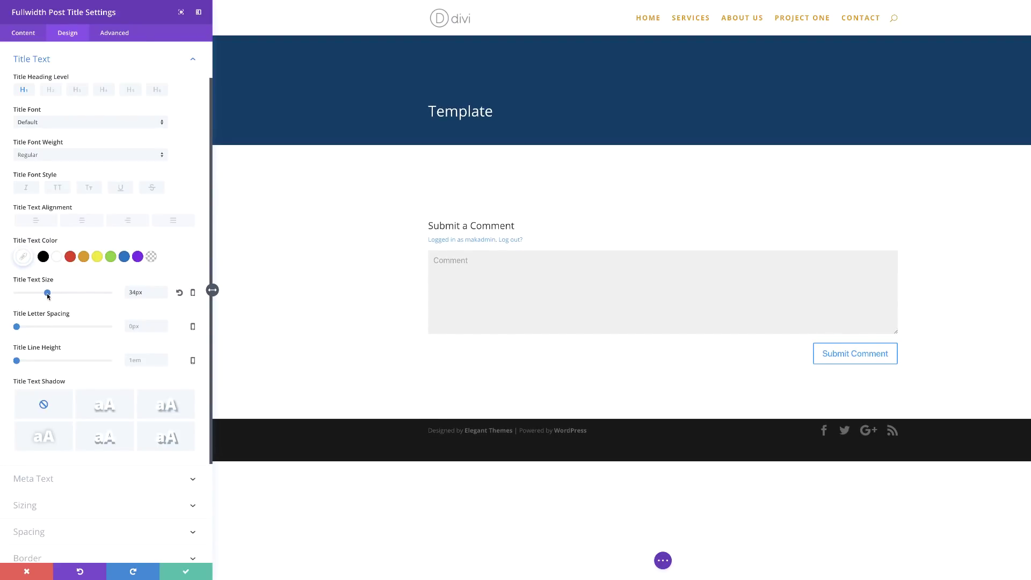
Set the title font to Lato in uppercase with about 8px letter spacing, and save the module.
{"action": "left_click", "coordinate": [51, 123]}
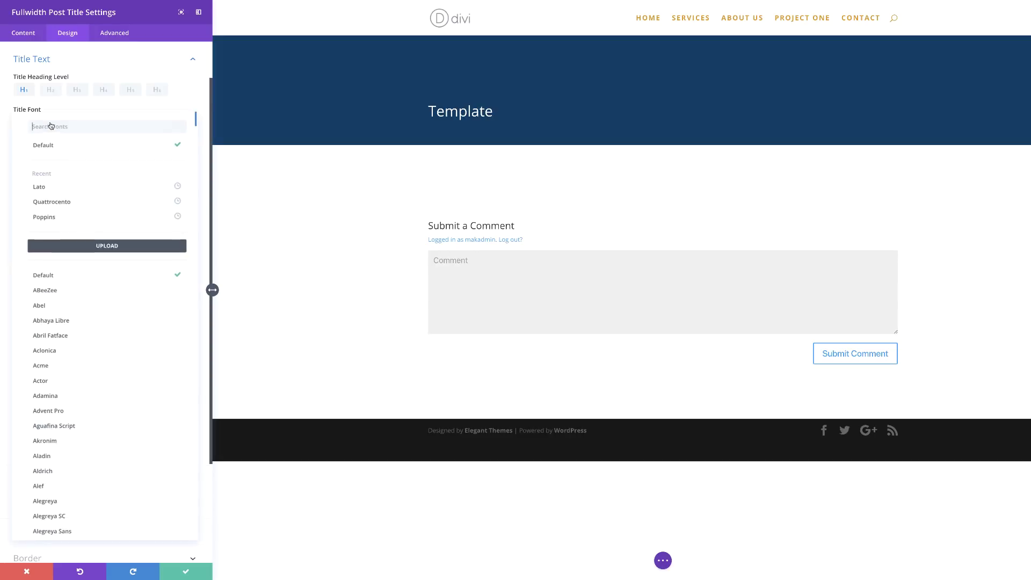
{"action": "left_click", "coordinate": [59, 189]}
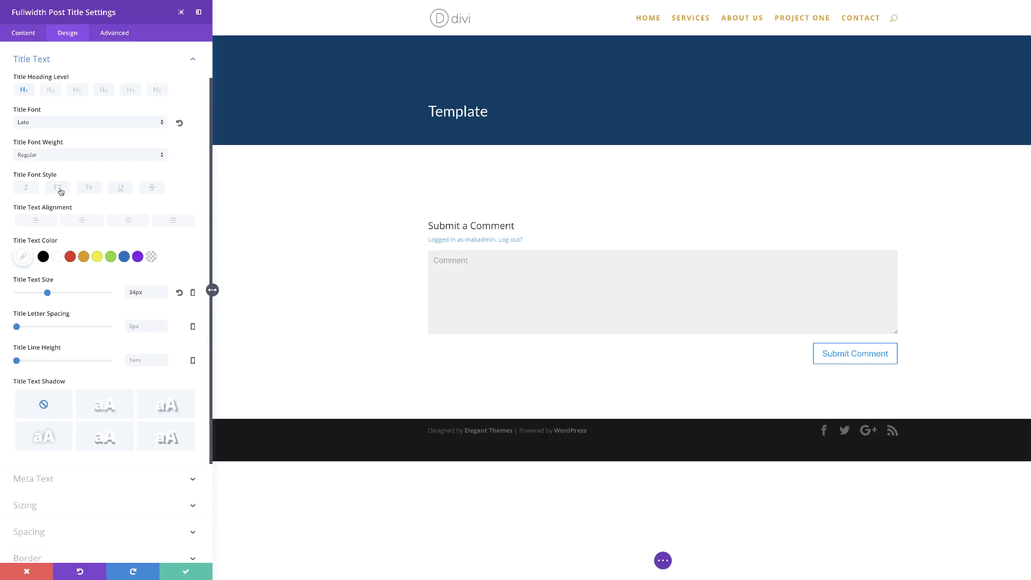
{"action": "left_click", "coordinate": [58, 188]}
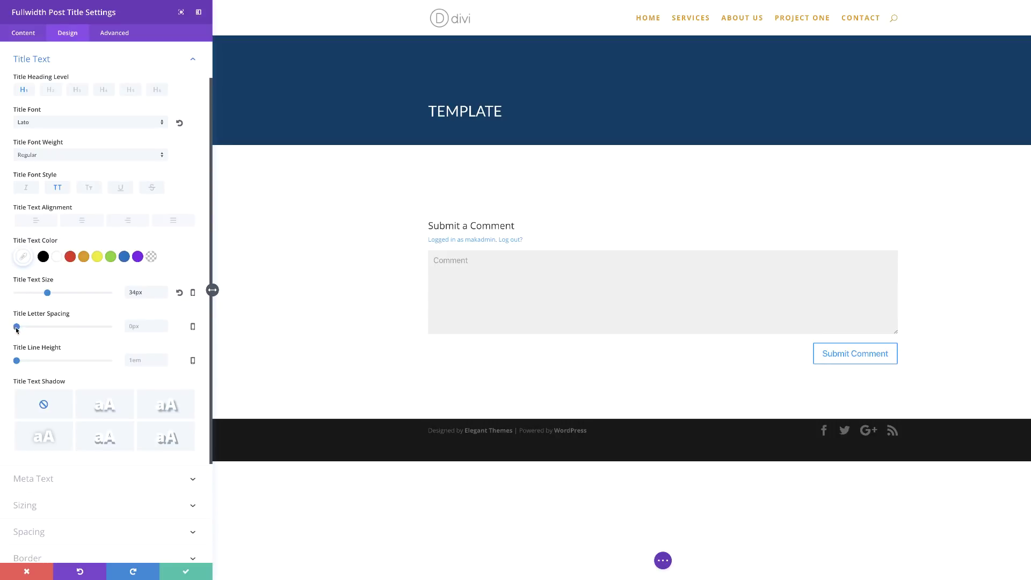
{"action": "left_click_drag", "start_coordinate": [18, 329], "coordinate": [25, 330]}
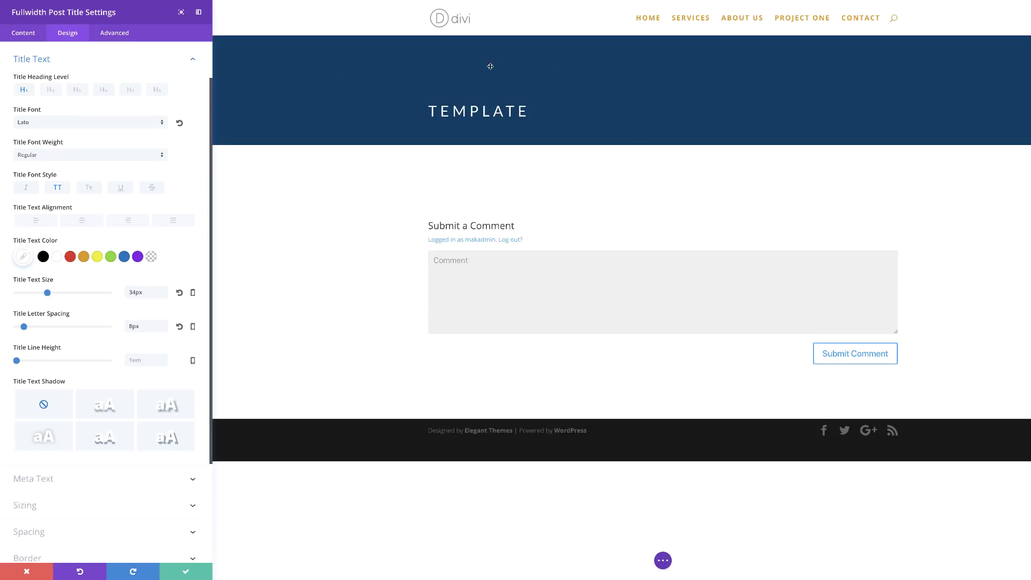
{"action": "left_click", "coordinate": [184, 574]}
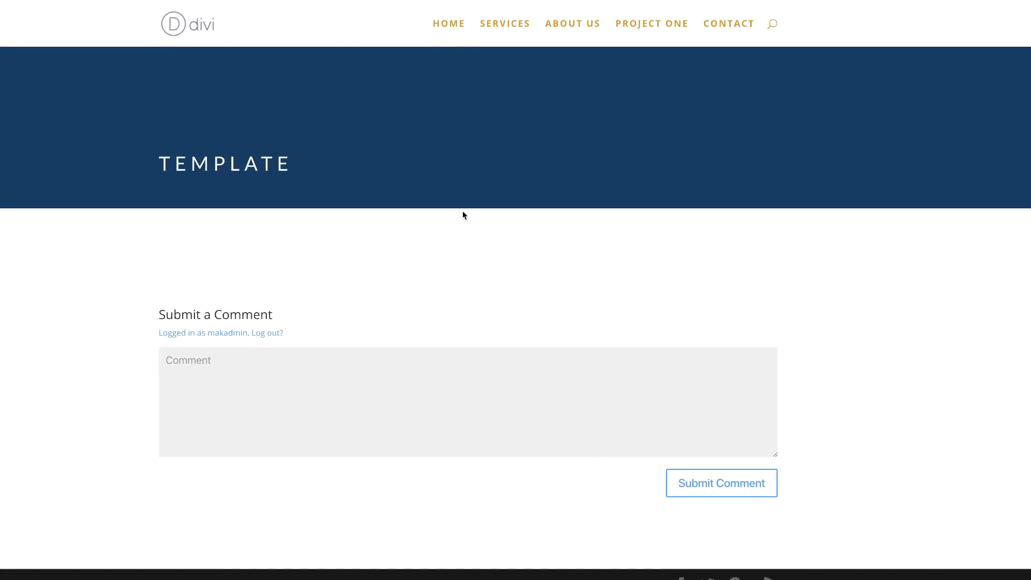
Add a regular section below the title header with a single-column row containing a Video module.
{"action": "mouse_move", "coordinate": [558, 160]}
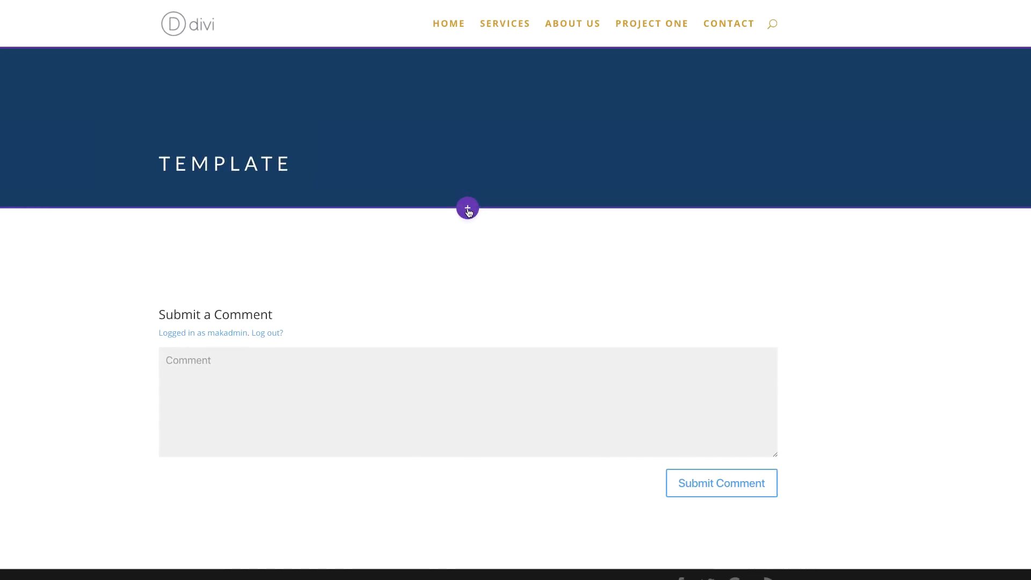
{"action": "left_click", "coordinate": [467, 209]}
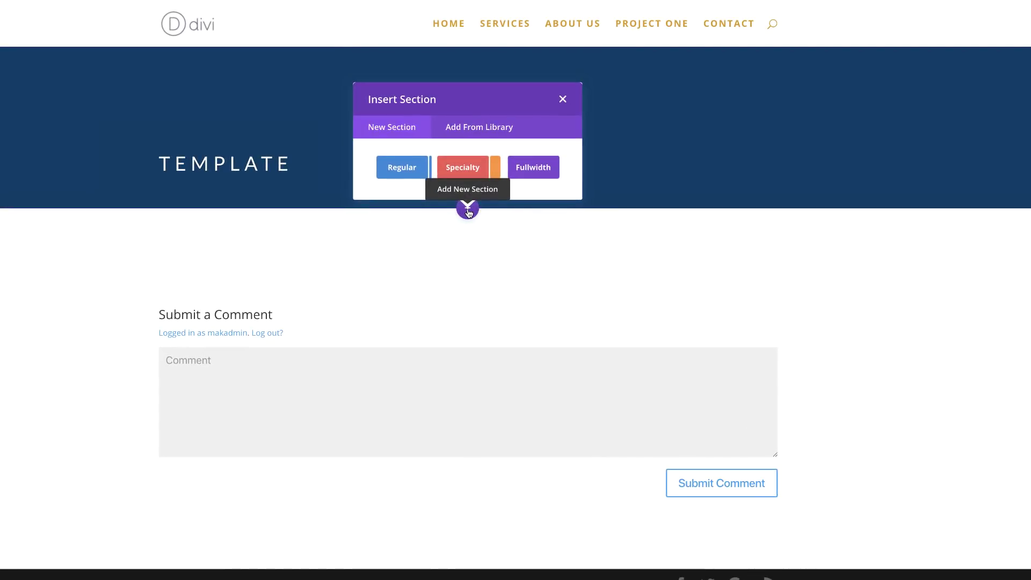
{"action": "left_click", "coordinate": [407, 170]}
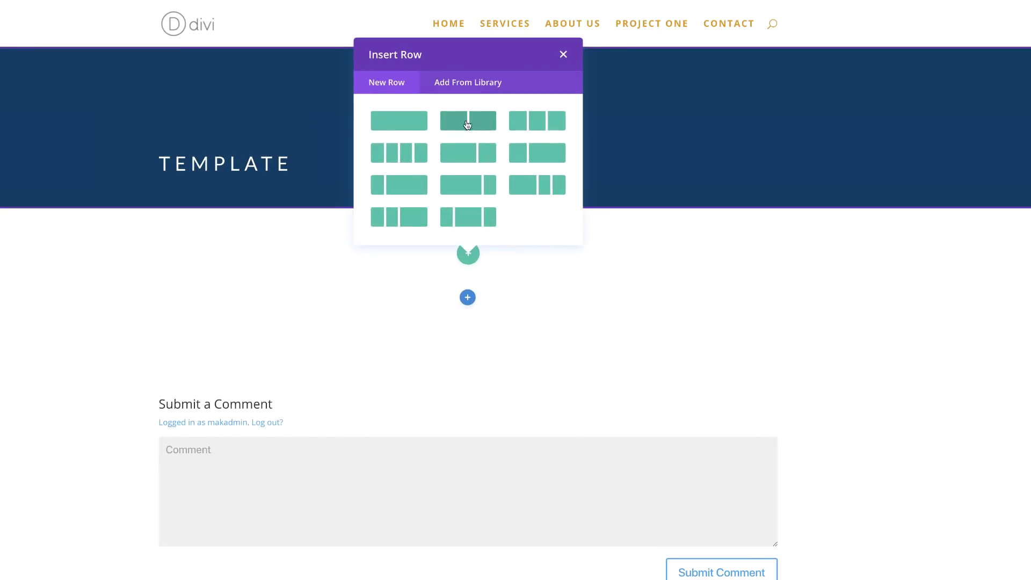
{"action": "left_click", "coordinate": [405, 124]}
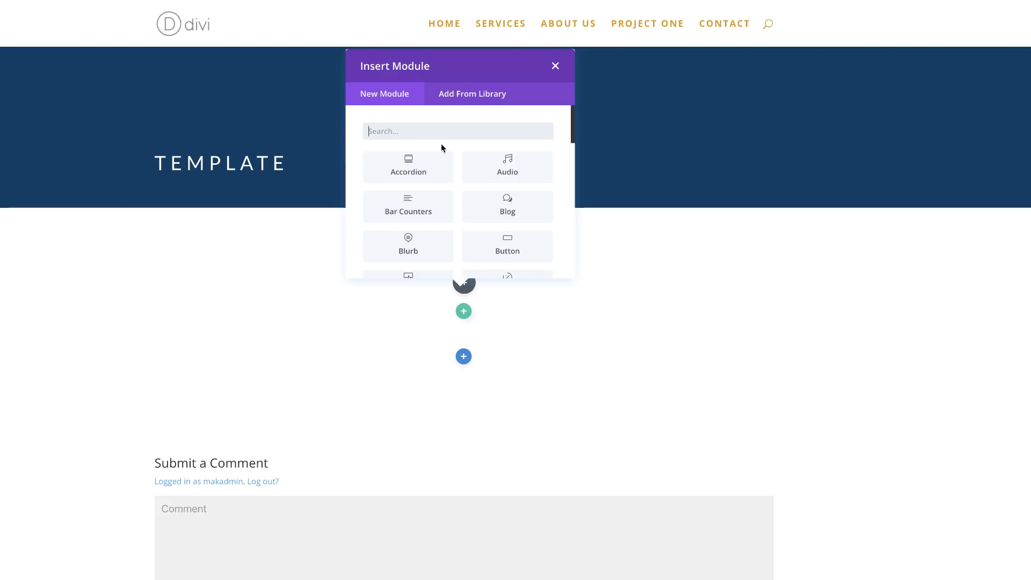
{"action": "type", "text": "vi"}
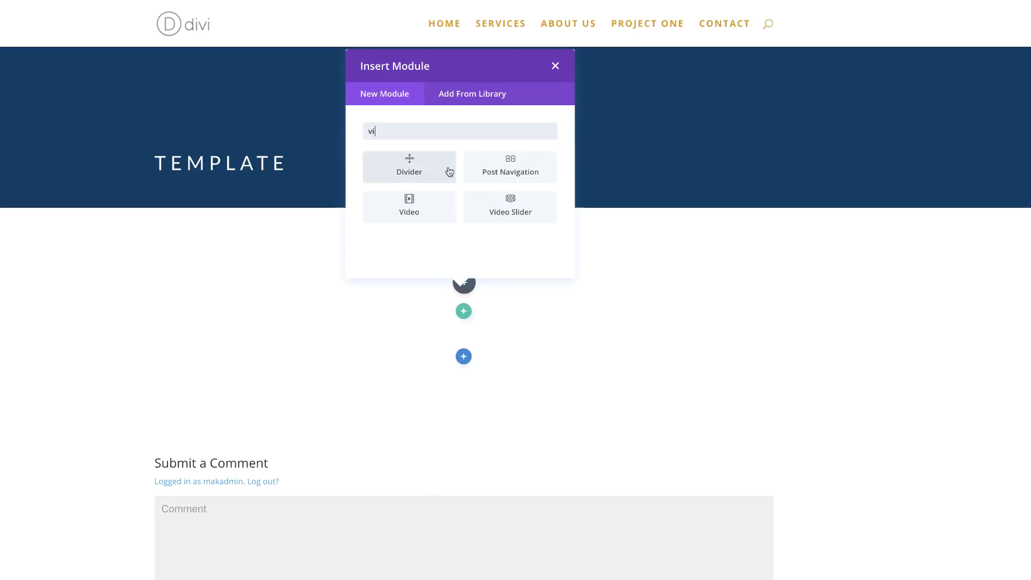
{"action": "left_click", "coordinate": [433, 211]}
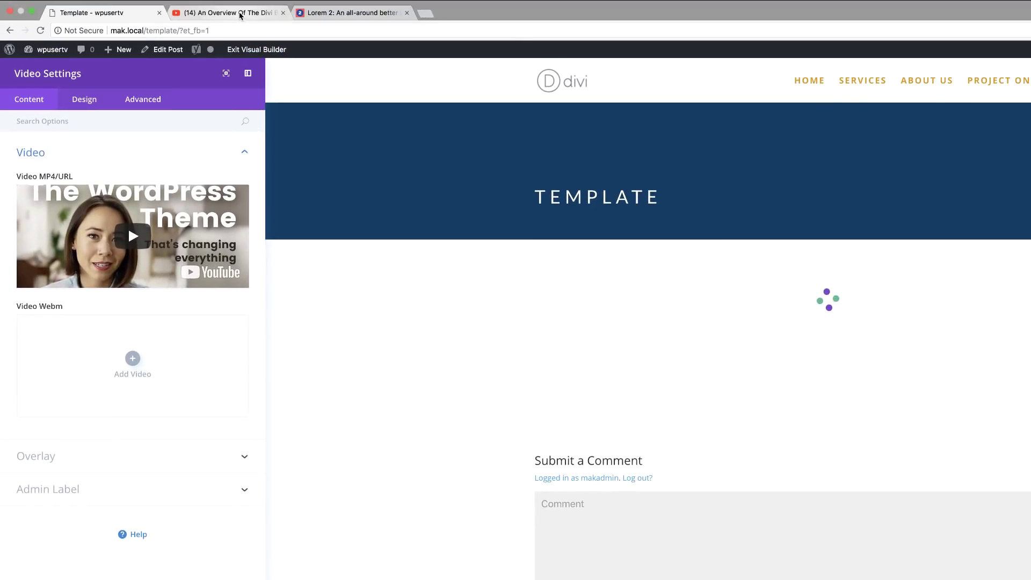
Copy the URL of the open YouTube video "An Overview Of The Divi Builder" and return to the template page.
{"action": "left_click", "coordinate": [237, 11]}
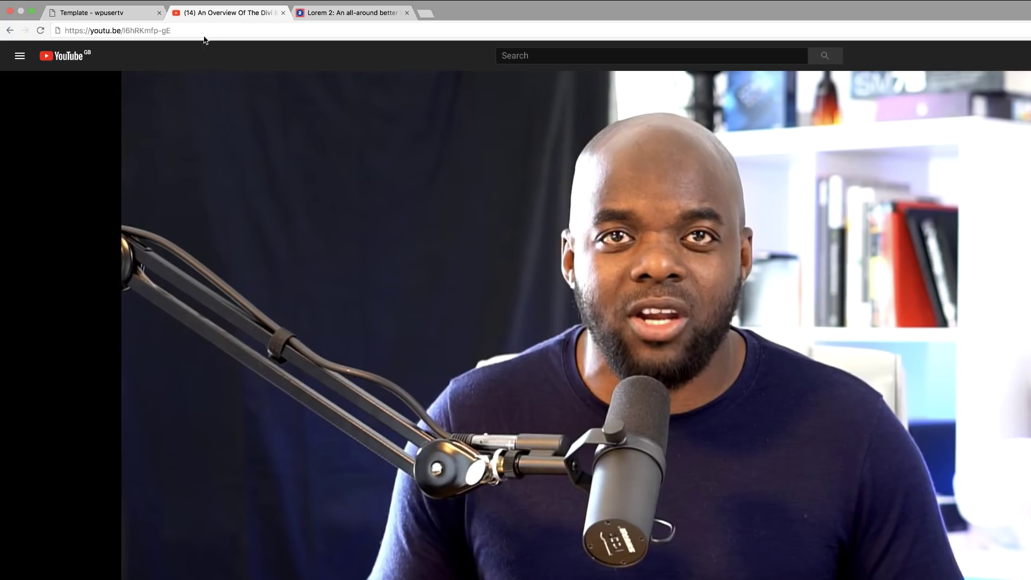
{"action": "left_click", "coordinate": [199, 30]}
{"action": "key", "text": "ctrl+c"}
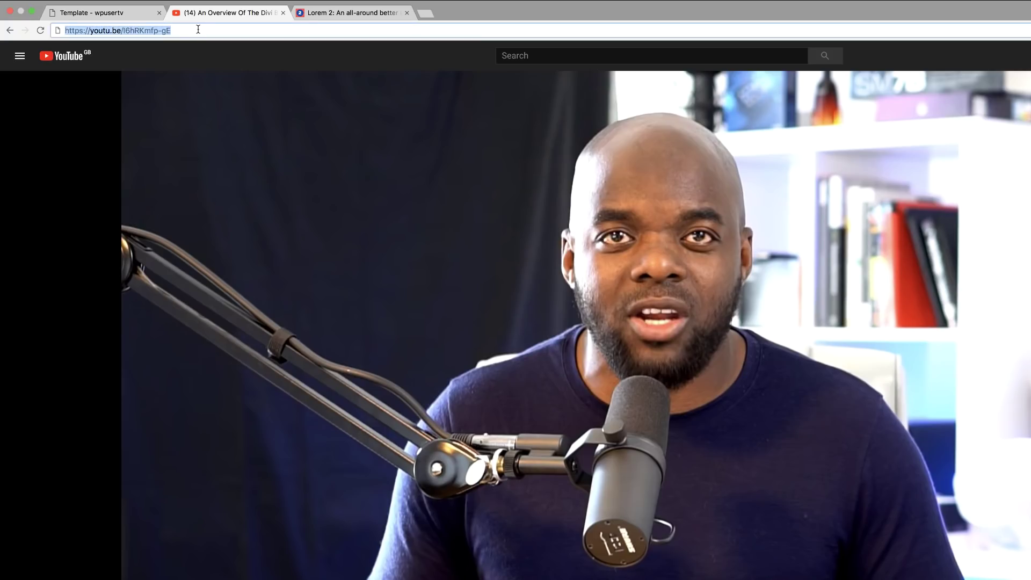
{"action": "left_click", "coordinate": [131, 12]}
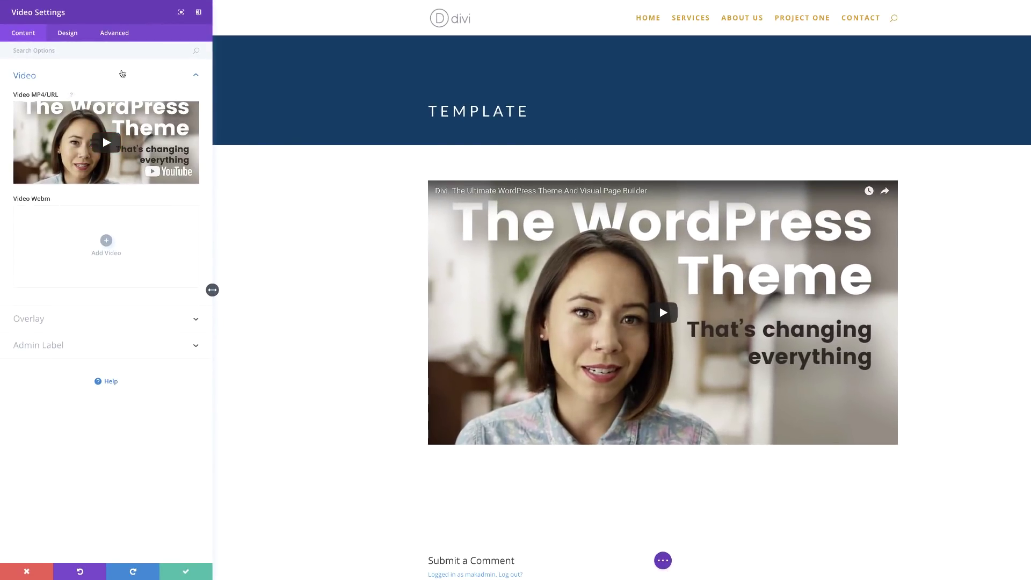
Replace the Video module's default MP4/URL source with the copied YouTube link, inserted from URL.
{"action": "mouse_move", "coordinate": [145, 114]}
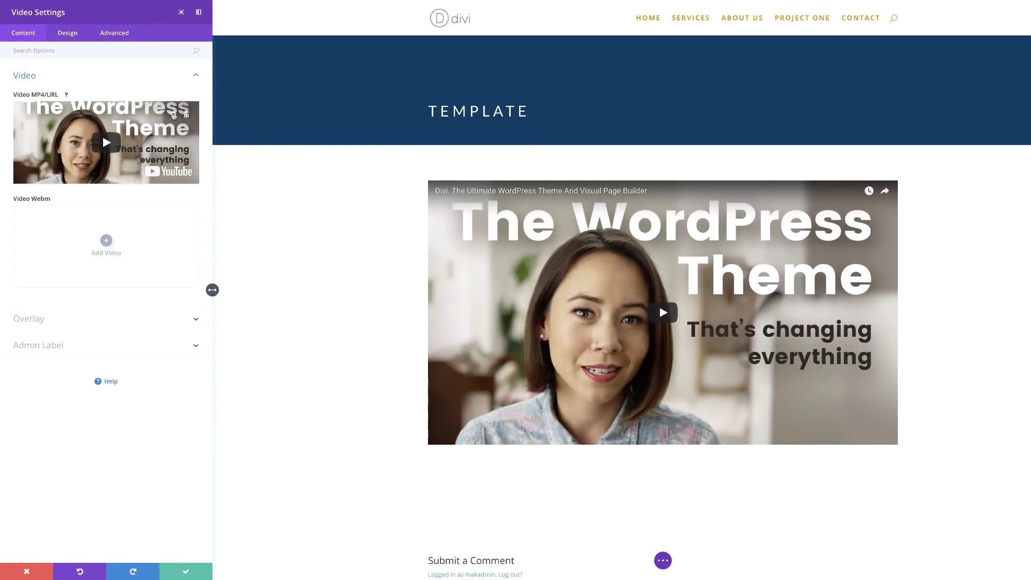
{"action": "left_click", "coordinate": [174, 115]}
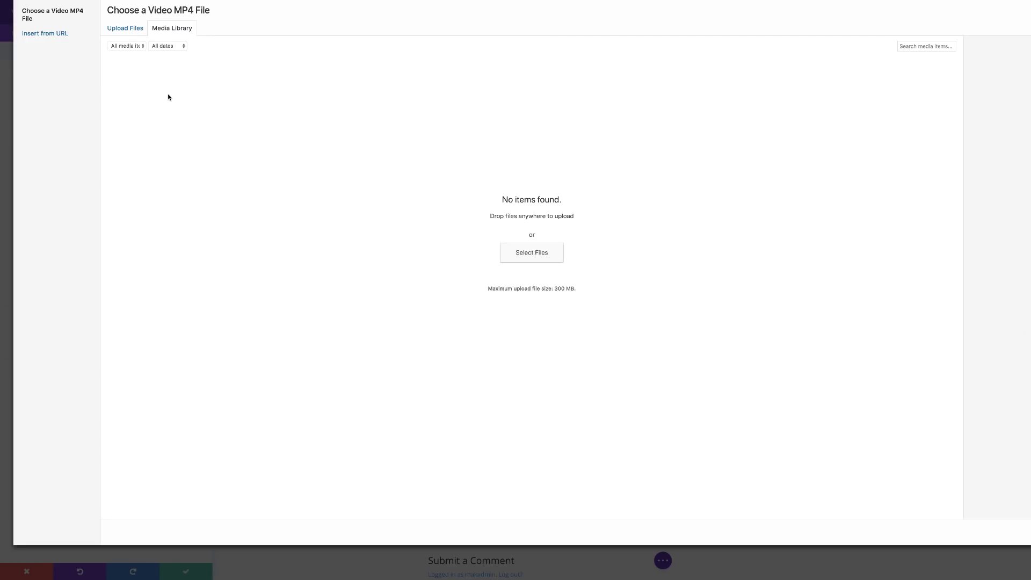
{"action": "left_click", "coordinate": [61, 33]}
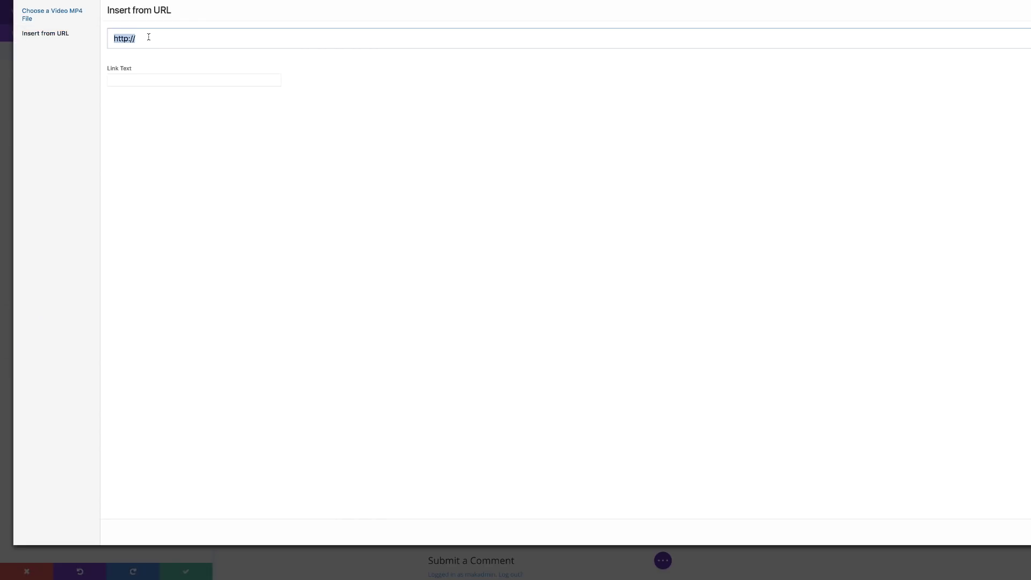
{"action": "key", "text": "ctrl+v"}
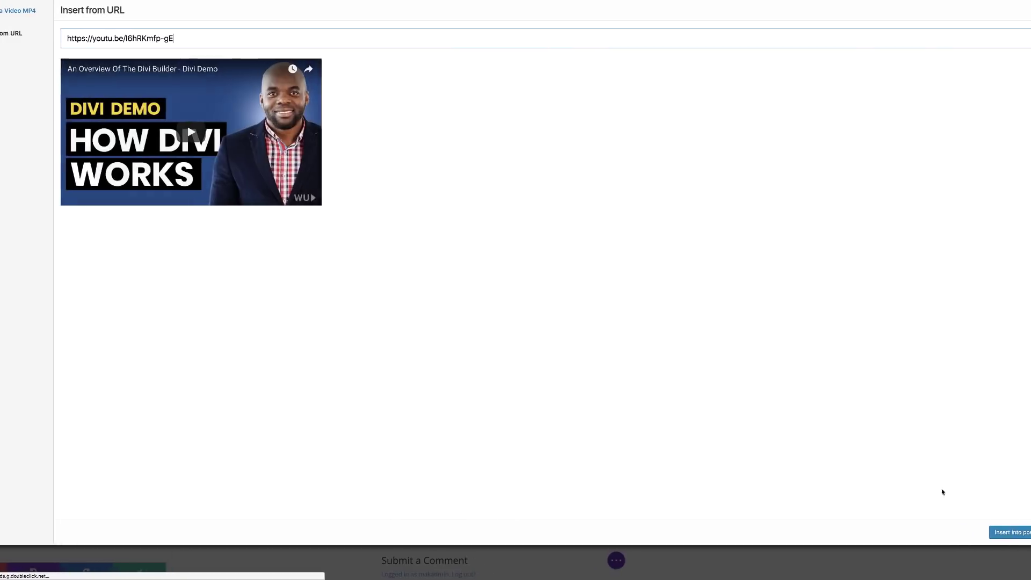
{"action": "left_click", "coordinate": [980, 533]}
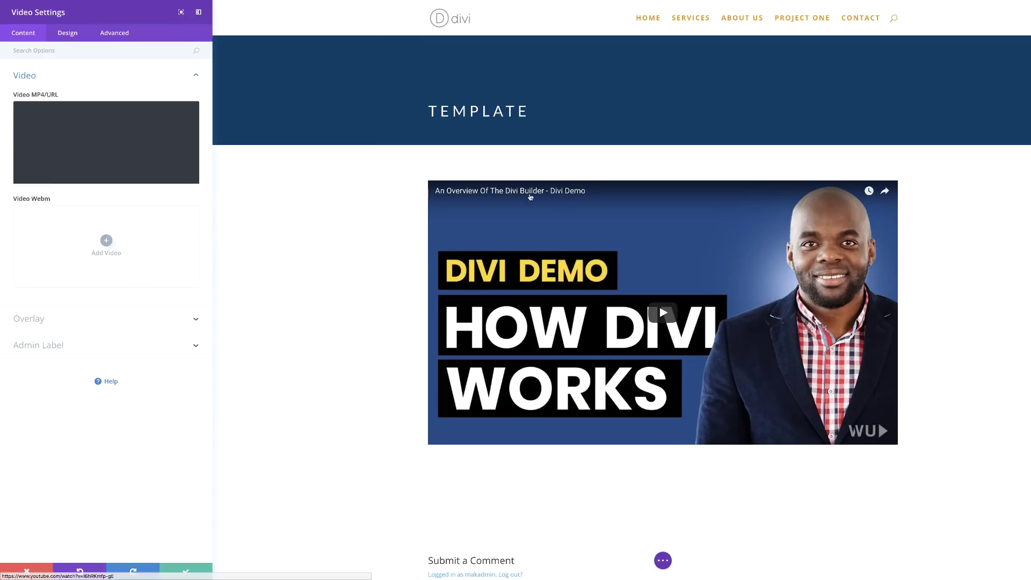
Add the dark photo of a mug filled with coffee beans from the media library as the video's image overlay.
{"action": "left_click", "coordinate": [39, 323]}
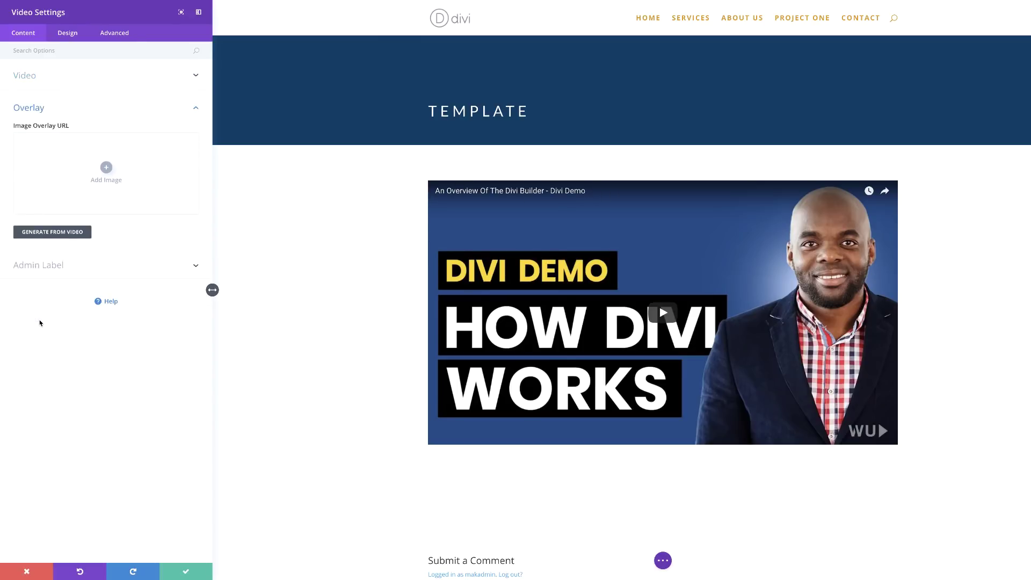
{"action": "left_click", "coordinate": [107, 167]}
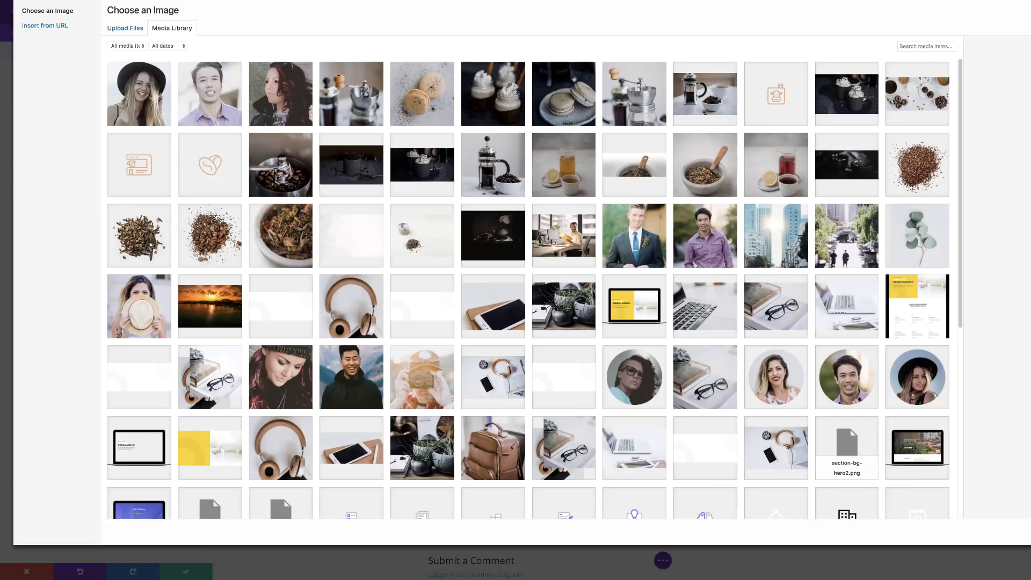
{"action": "left_click", "coordinate": [366, 174]}
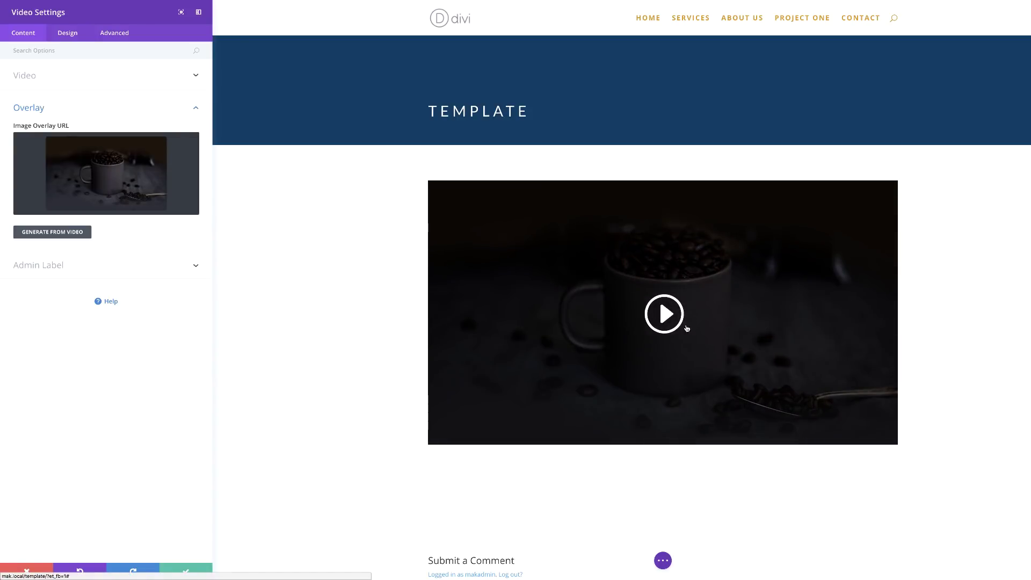
Try the yellow preset as the video's play icon color and save the module settings.
{"action": "left_click", "coordinate": [69, 35]}
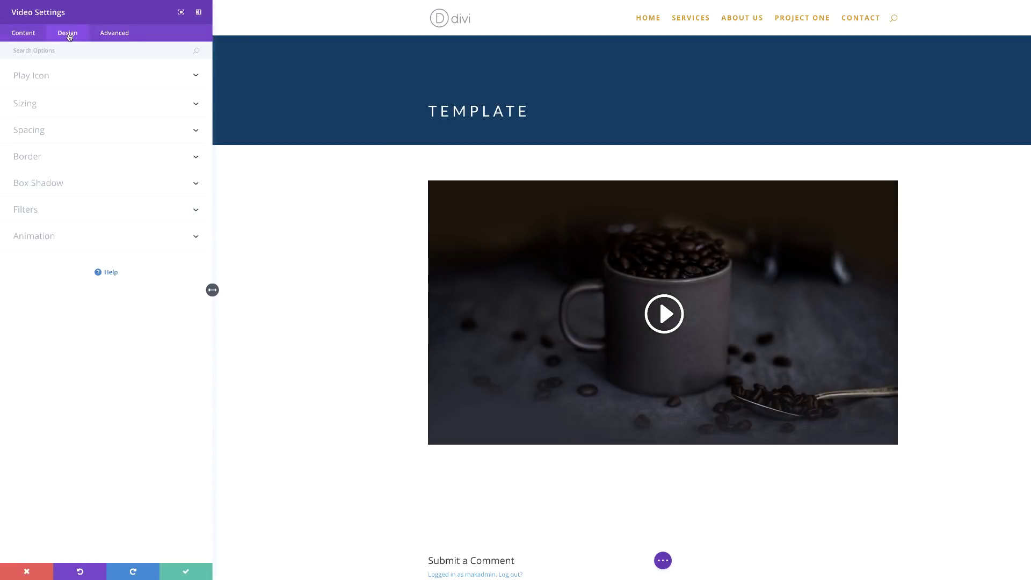
{"action": "left_click", "coordinate": [51, 75]}
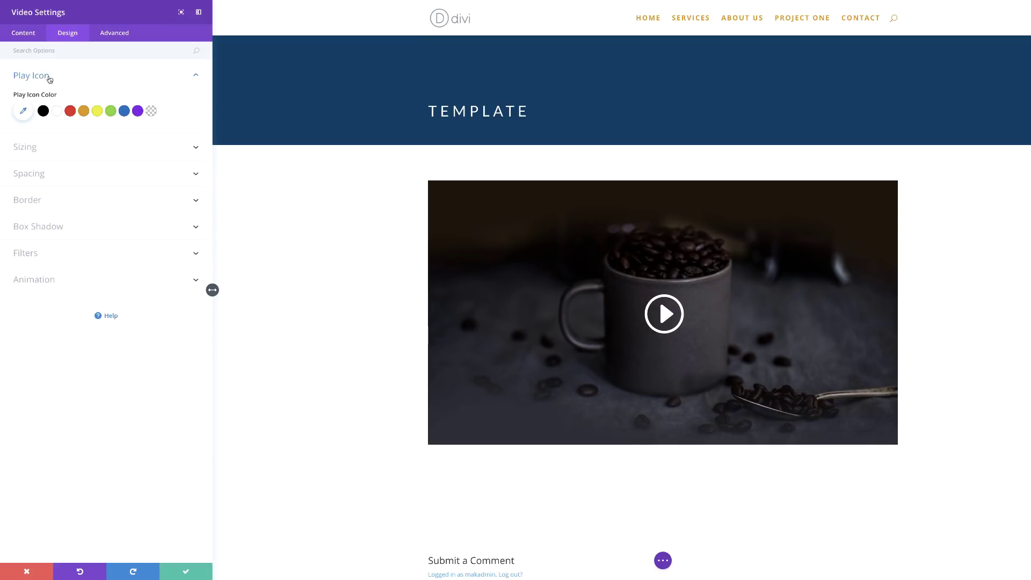
{"action": "left_click", "coordinate": [97, 114]}
{"action": "left_click", "coordinate": [186, 571]}
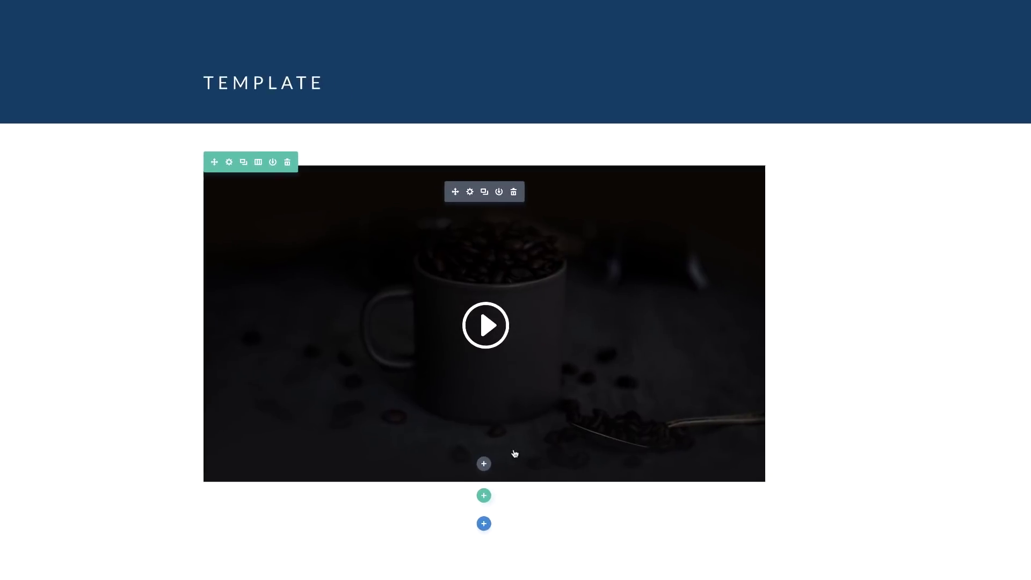
Insert a two-thirds/one-third row below the video and add a Text module to its wider column.
{"action": "left_click", "coordinate": [484, 495]}
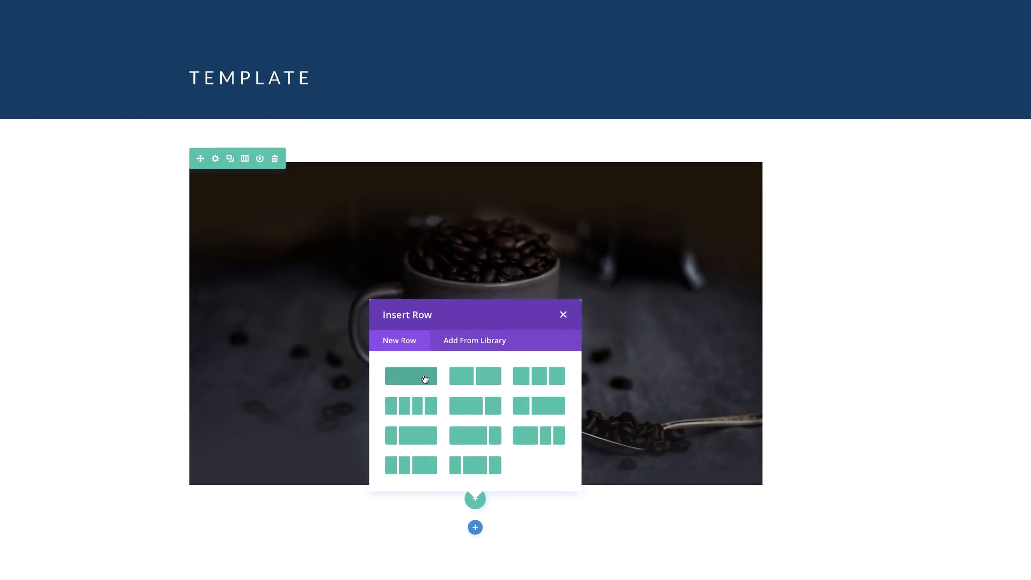
{"action": "left_click", "coordinate": [473, 412]}
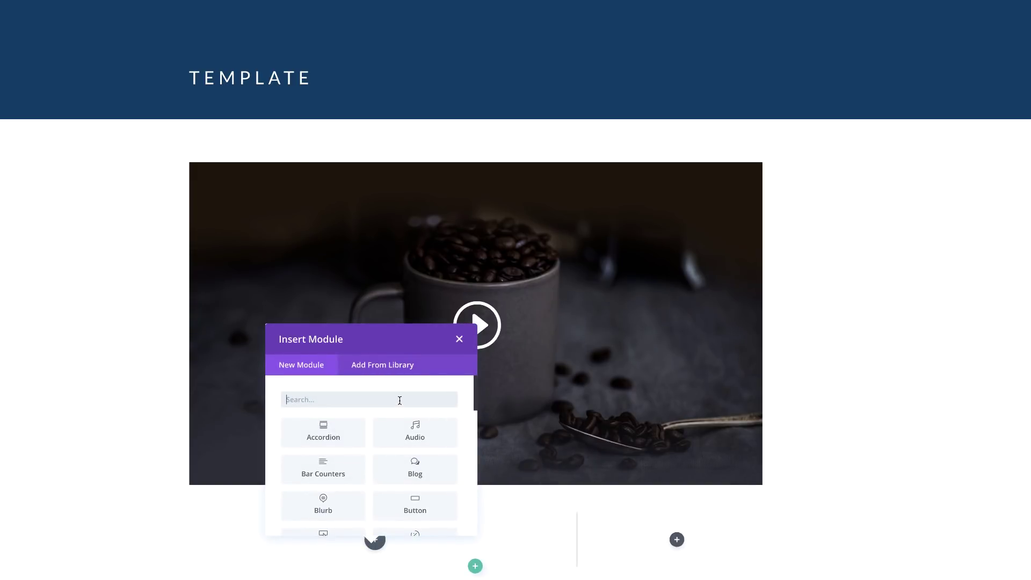
{"action": "type", "text": "text"}
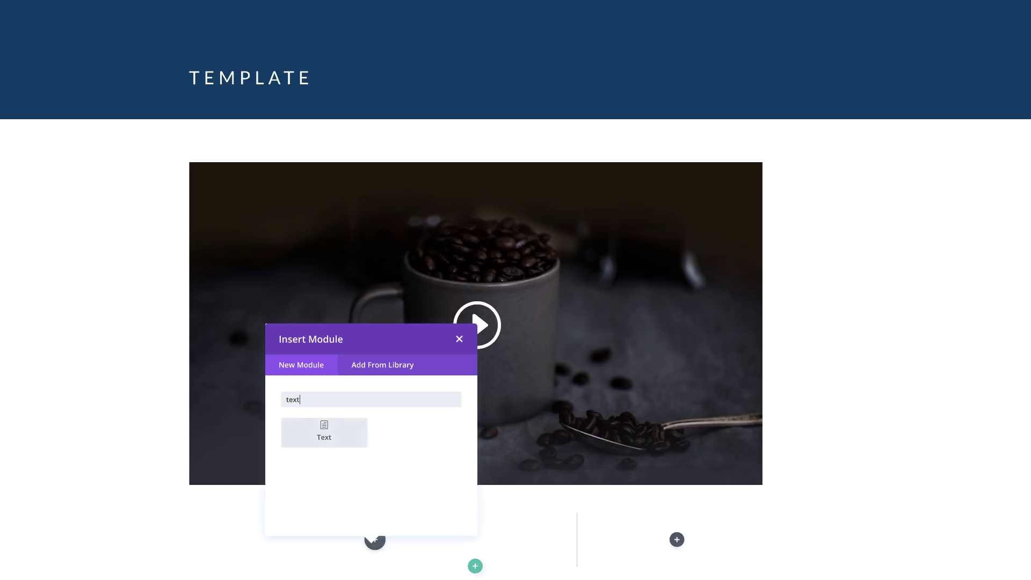
{"action": "left_click", "coordinate": [357, 427]}
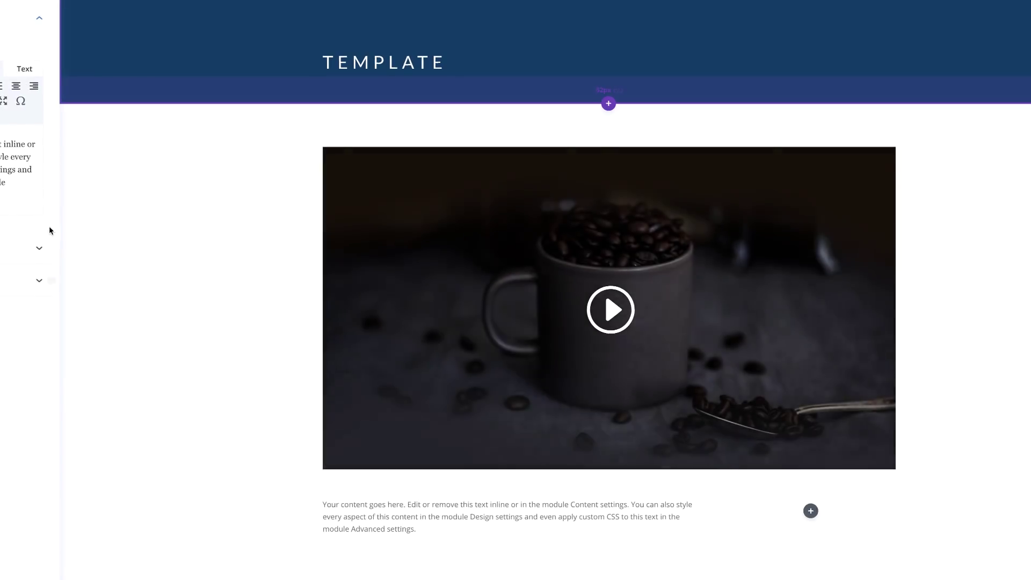
Set the Text module's body text size to 18px and line height to 1.8em, and save the module.
{"action": "left_click", "coordinate": [72, 35]}
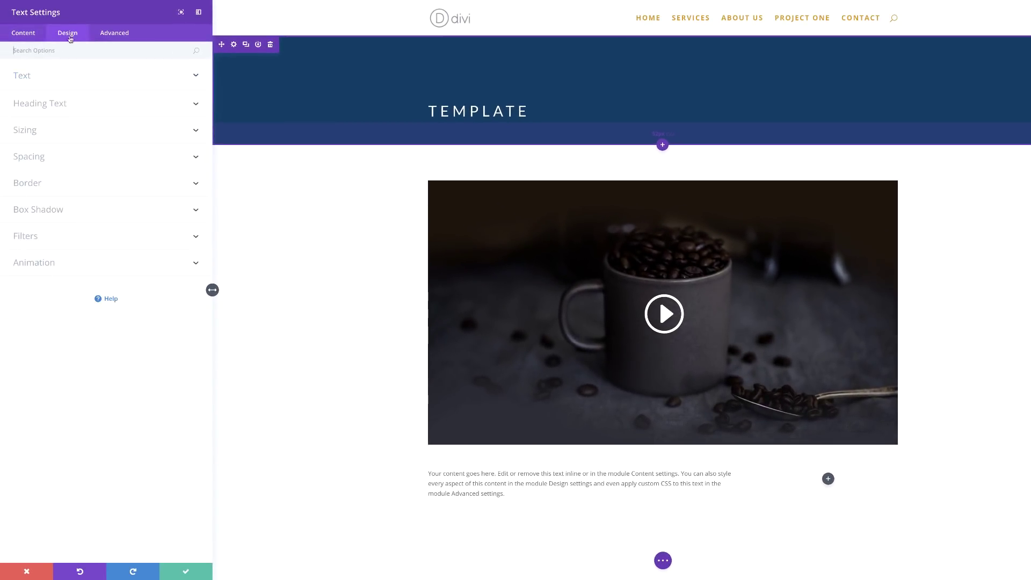
{"action": "left_click", "coordinate": [26, 78]}
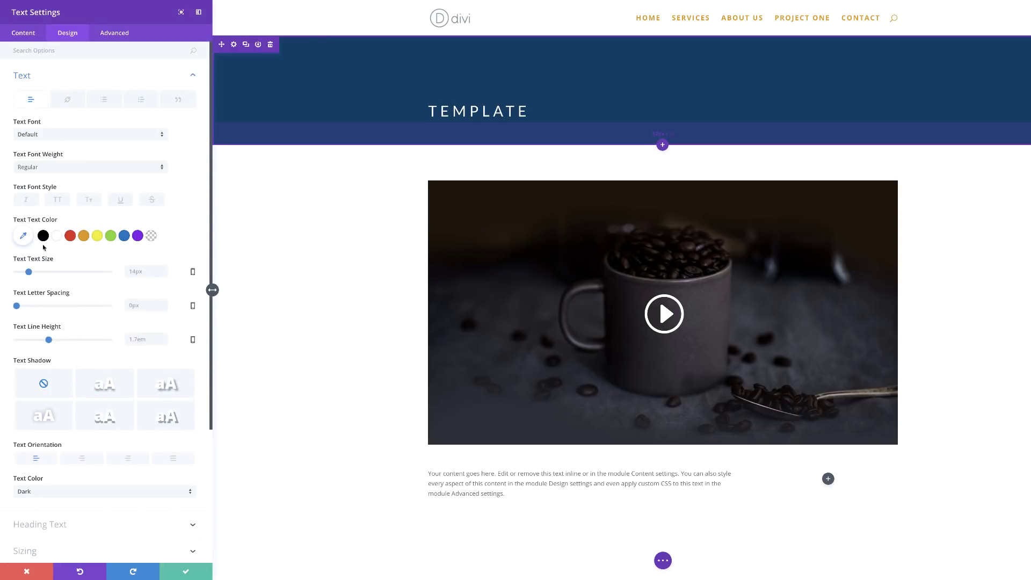
{"action": "left_click_drag", "start_coordinate": [30, 274], "coordinate": [33, 274]}
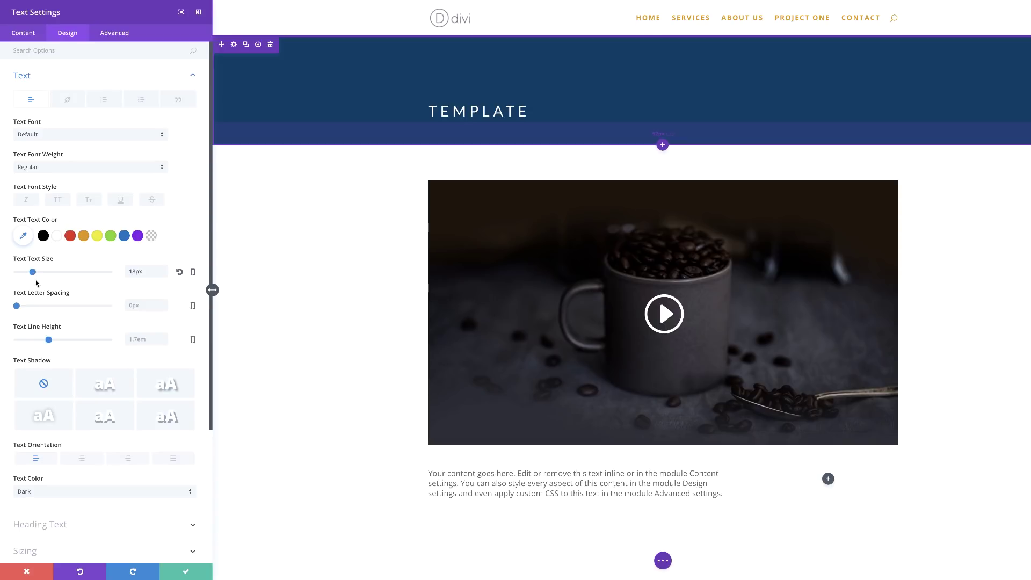
{"action": "left_click_drag", "start_coordinate": [50, 342], "coordinate": [55, 344]}
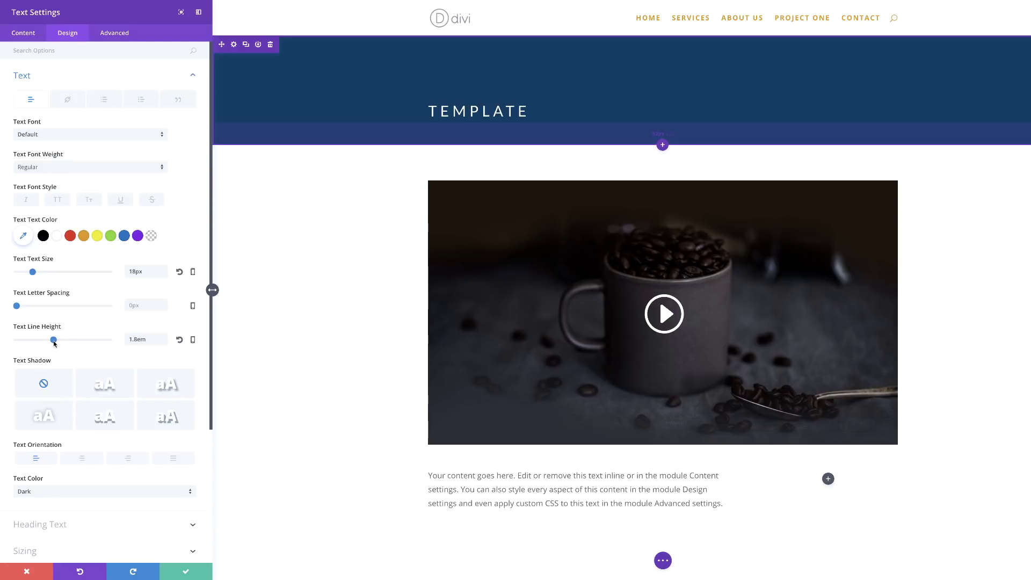
{"action": "left_click", "coordinate": [185, 571]}
Duplicate the Text module below the video.
{"action": "scroll", "coordinate": [374, 465], "scroll_direction": "down", "scroll_amount": 1}
{"action": "scroll", "coordinate": [373, 464], "scroll_direction": "down", "scroll_amount": 1}
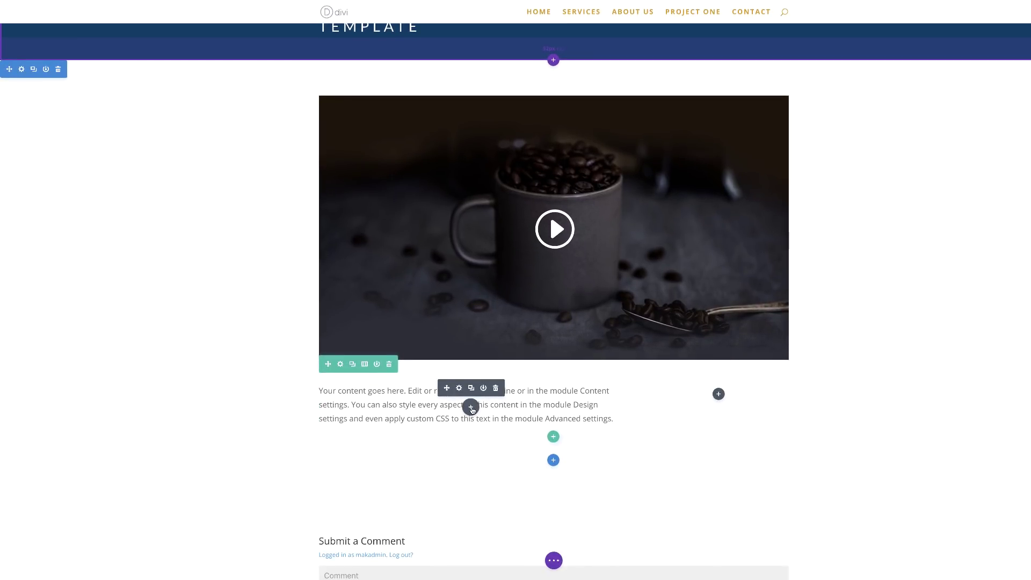
{"action": "left_click", "coordinate": [471, 387]}
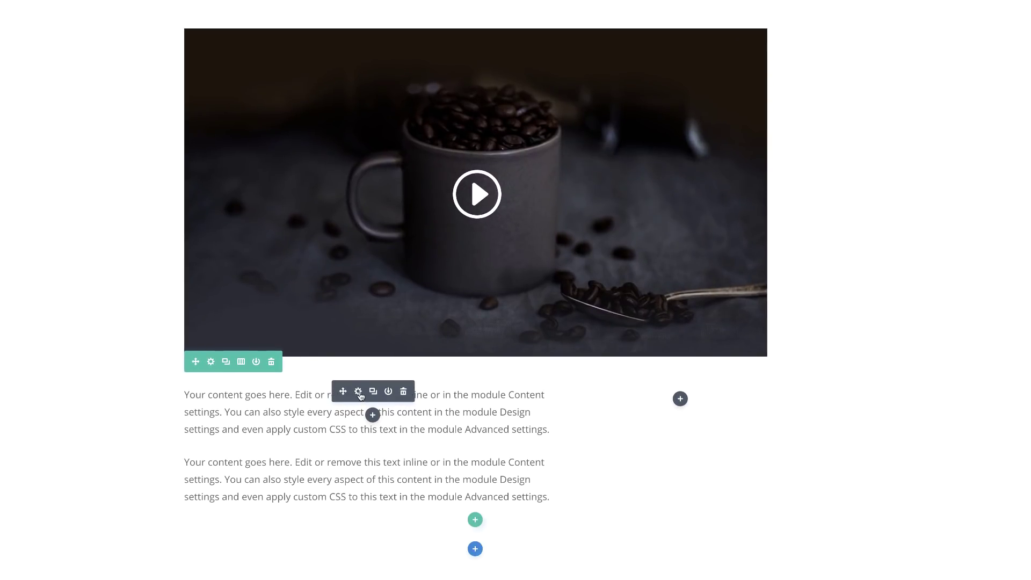
Replace the placeholder content of the upper Text module with "Lorem ipsum dolor sit amet" copied from the Lorem2 page.
{"action": "left_click", "coordinate": [359, 393]}
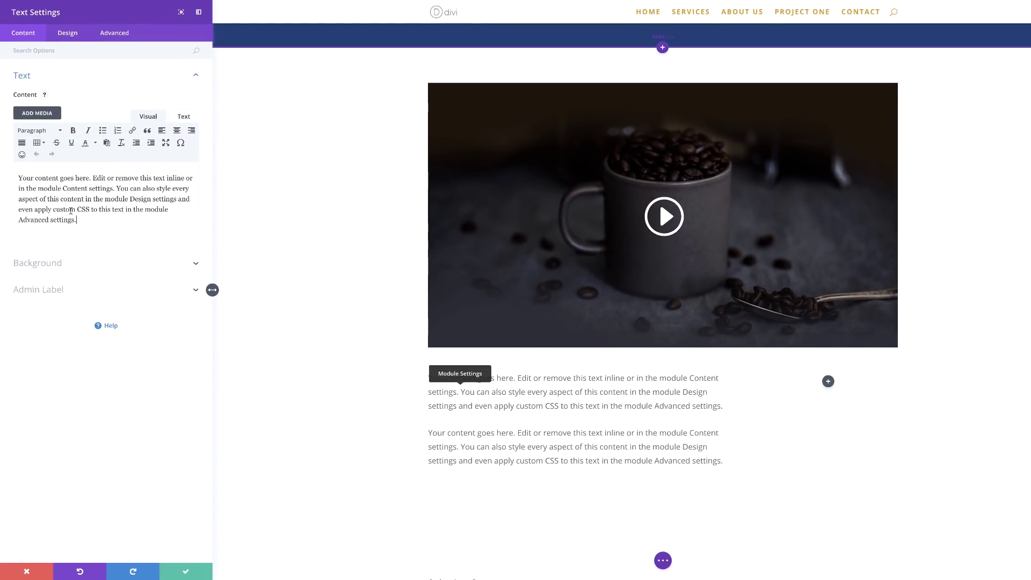
{"action": "left_click_drag", "start_coordinate": [78, 217], "coordinate": [13, 178]}
{"action": "key", "text": "BackSpace"}
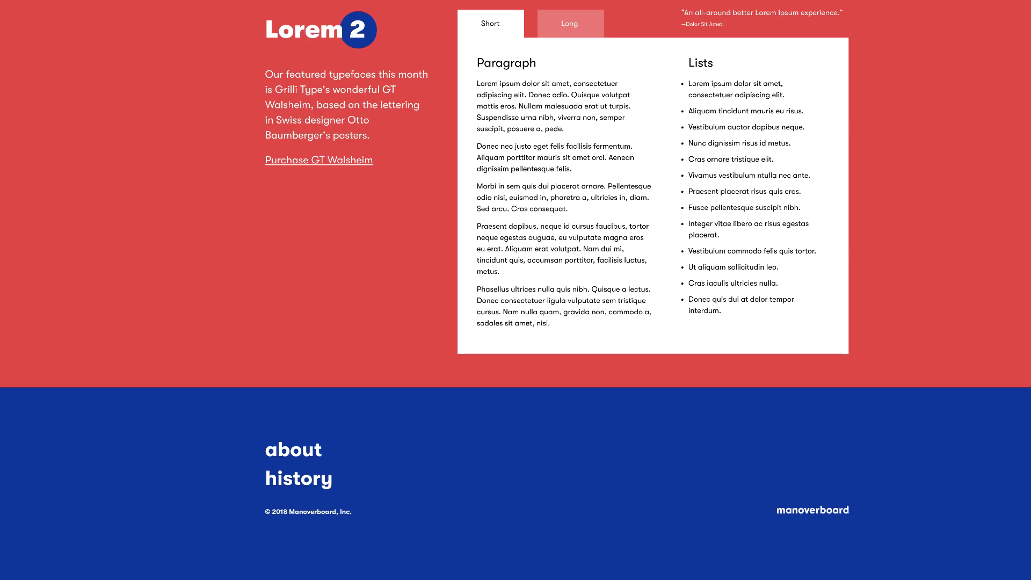
{"action": "left_click_drag", "start_coordinate": [477, 83], "coordinate": [566, 82]}
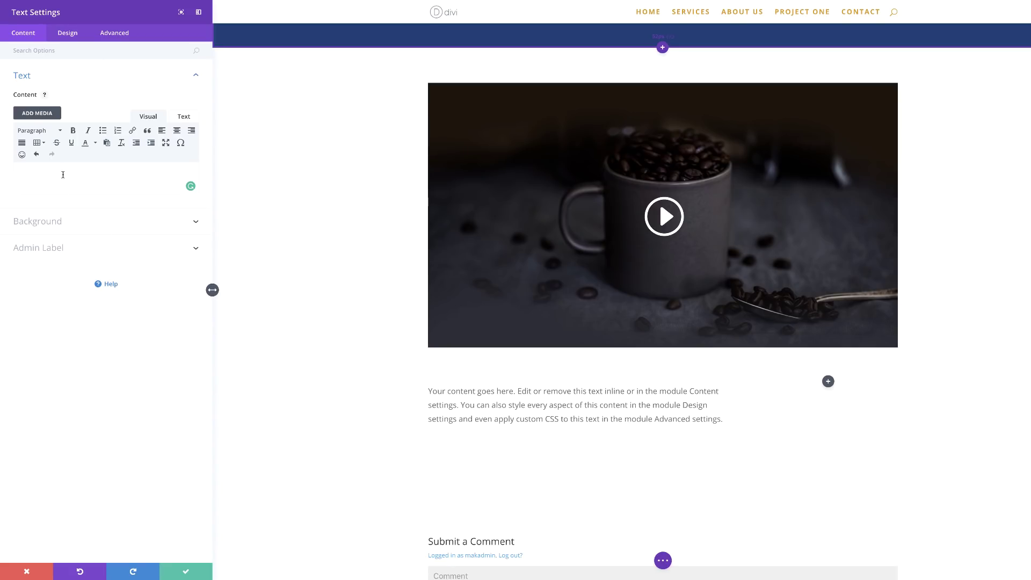
{"action": "type", "text": "Lorem ipsum dolor sit amet"}
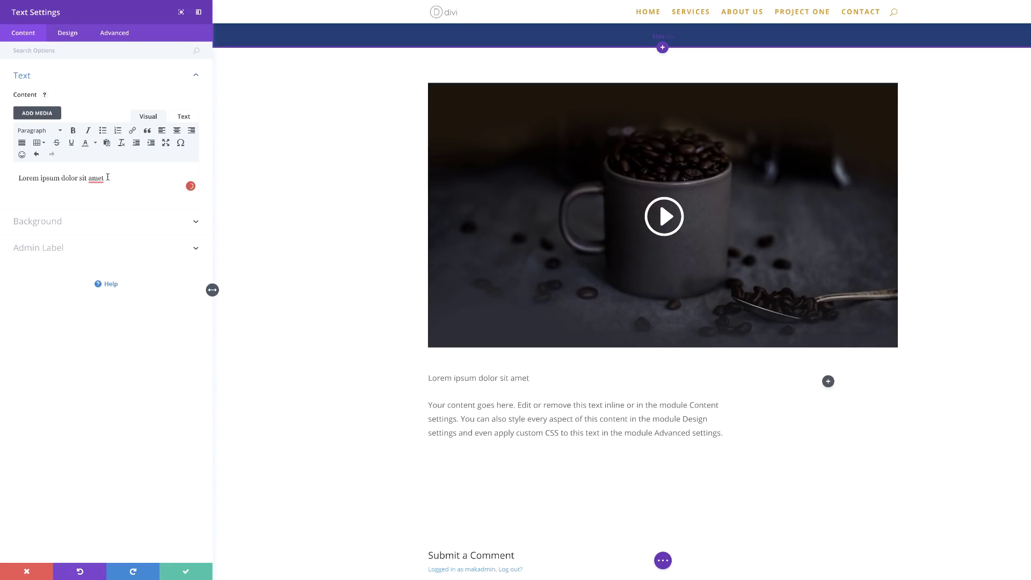
{"action": "left_click_drag", "start_coordinate": [109, 178], "coordinate": [32, 171]}
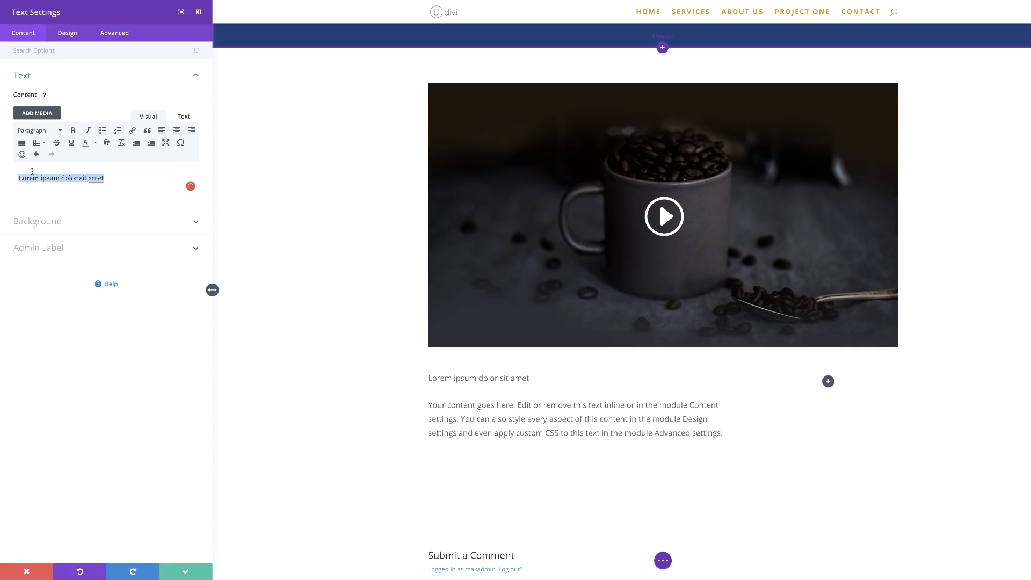
{"action": "key", "text": "Left"}
{"action": "left_click", "coordinate": [54, 133]}
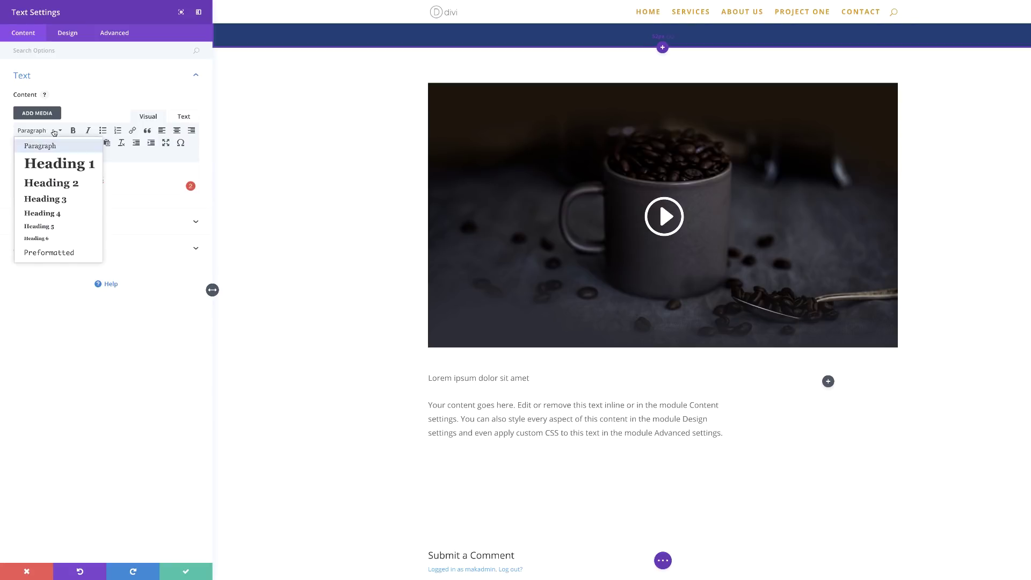
{"action": "left_click", "coordinate": [131, 183]}
Format the "Lorem ipsum dolor sit amet" line as Heading 2.
{"action": "left_click_drag", "start_coordinate": [107, 178], "coordinate": [28, 173]}
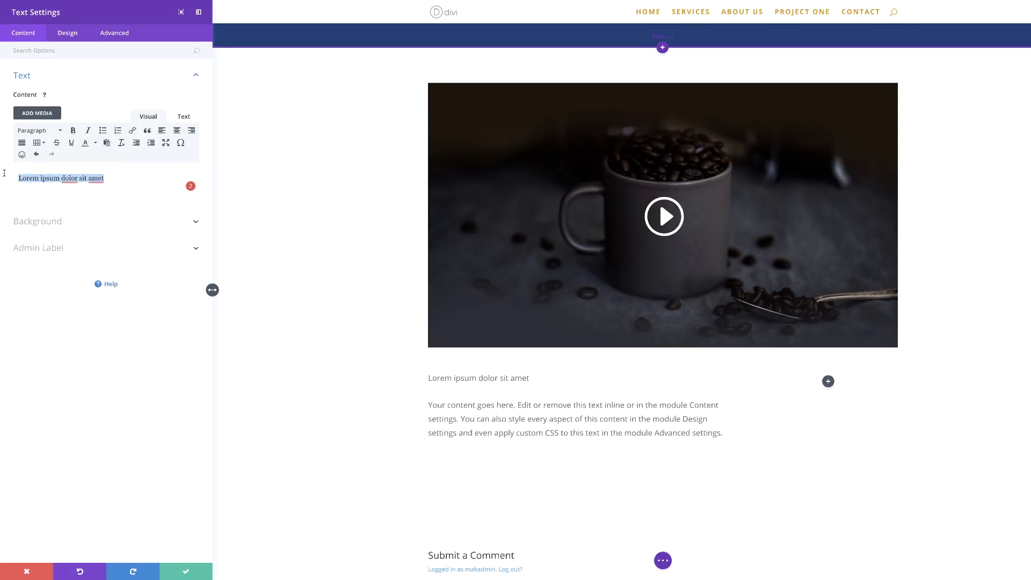
{"action": "left_click", "coordinate": [39, 131]}
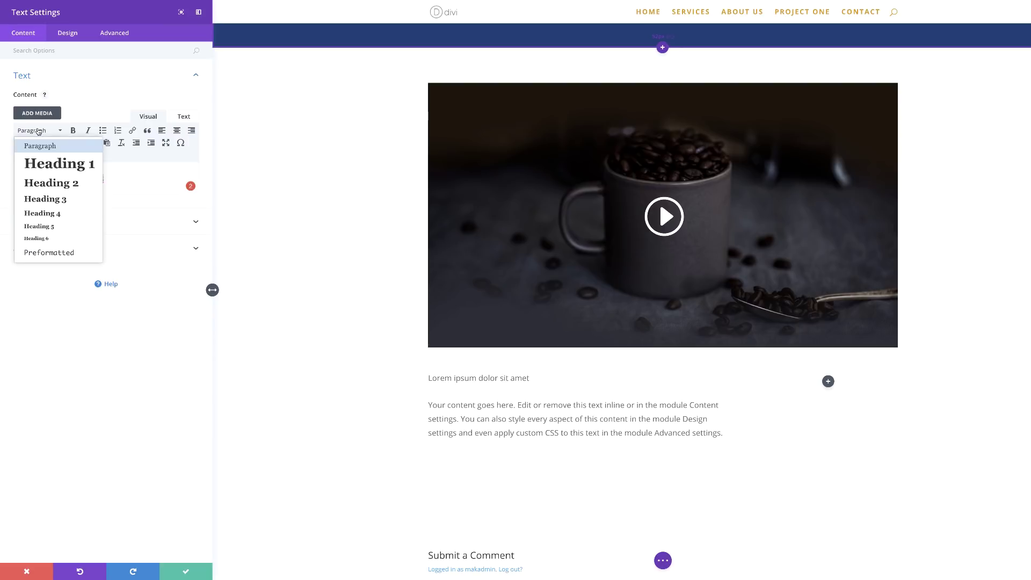
{"action": "left_click", "coordinate": [61, 185]}
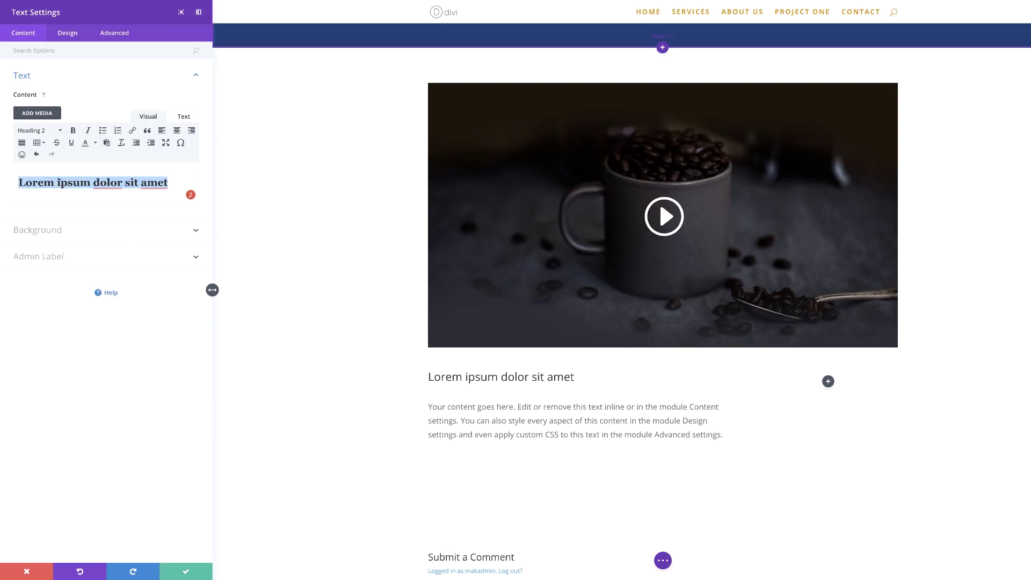
Style the module's Heading 2 text in uppercase with 4px letter spacing.
{"action": "left_click", "coordinate": [68, 32]}
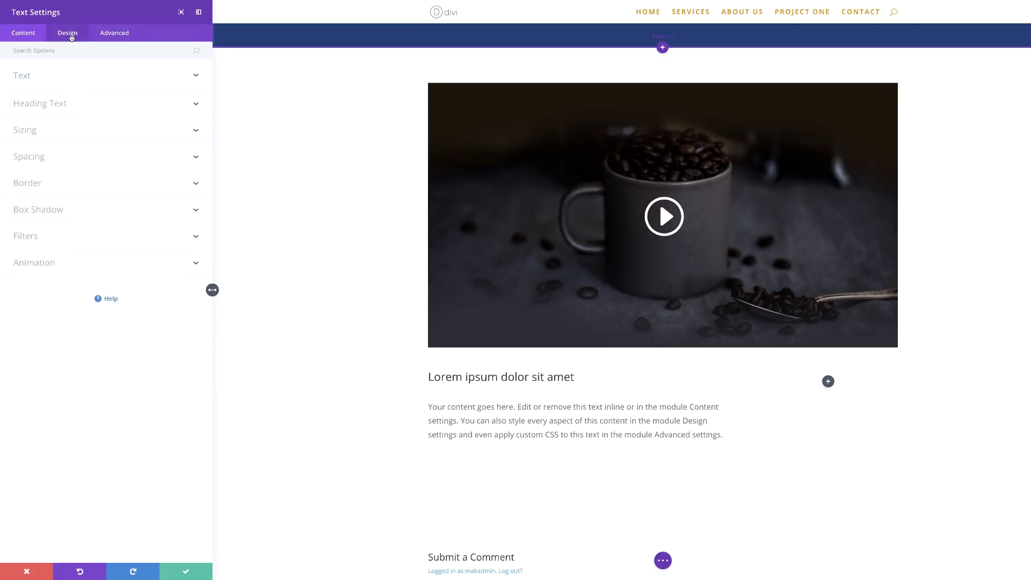
{"action": "left_click", "coordinate": [43, 106]}
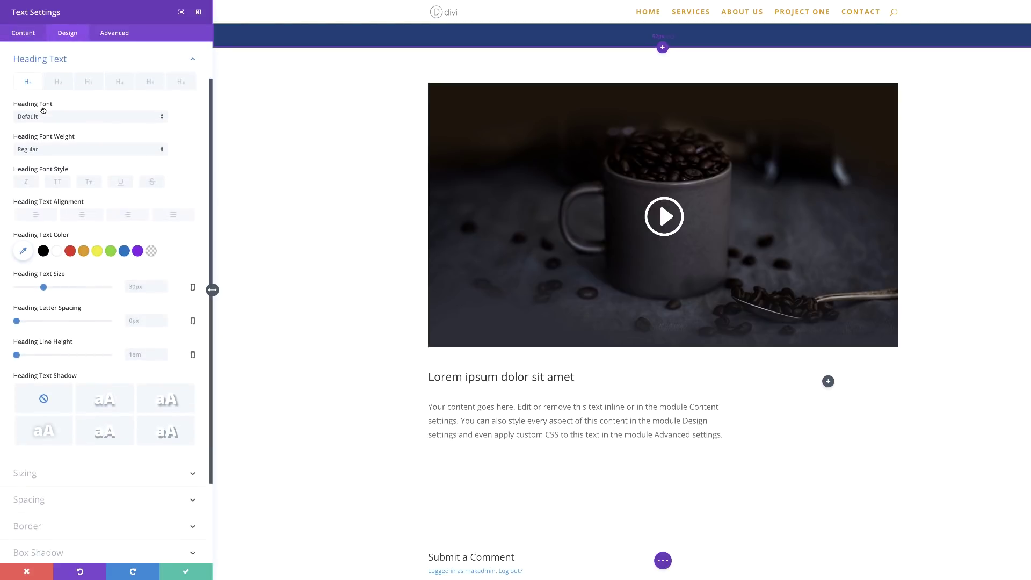
{"action": "left_click", "coordinate": [59, 83]}
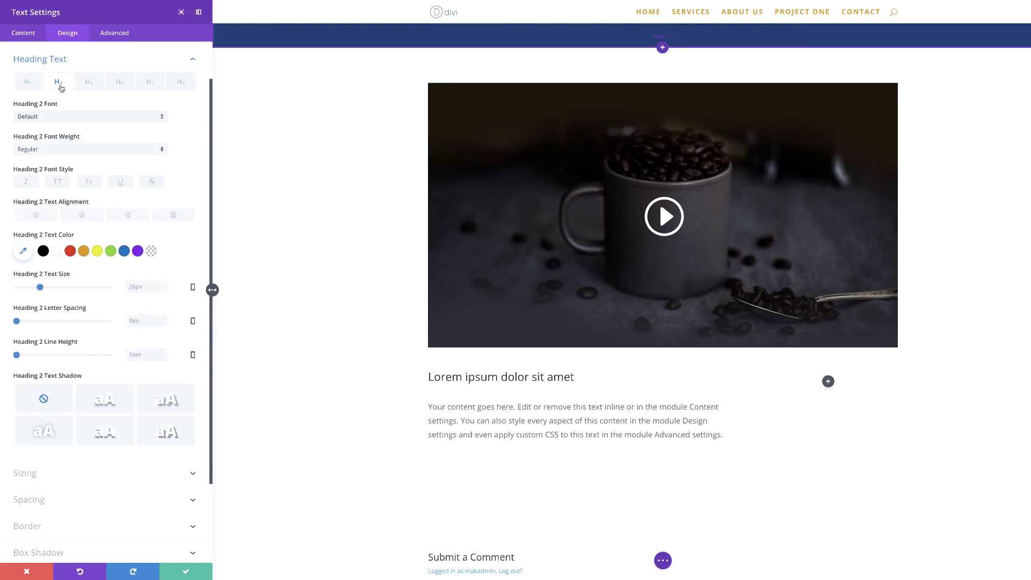
{"action": "left_click", "coordinate": [58, 183]}
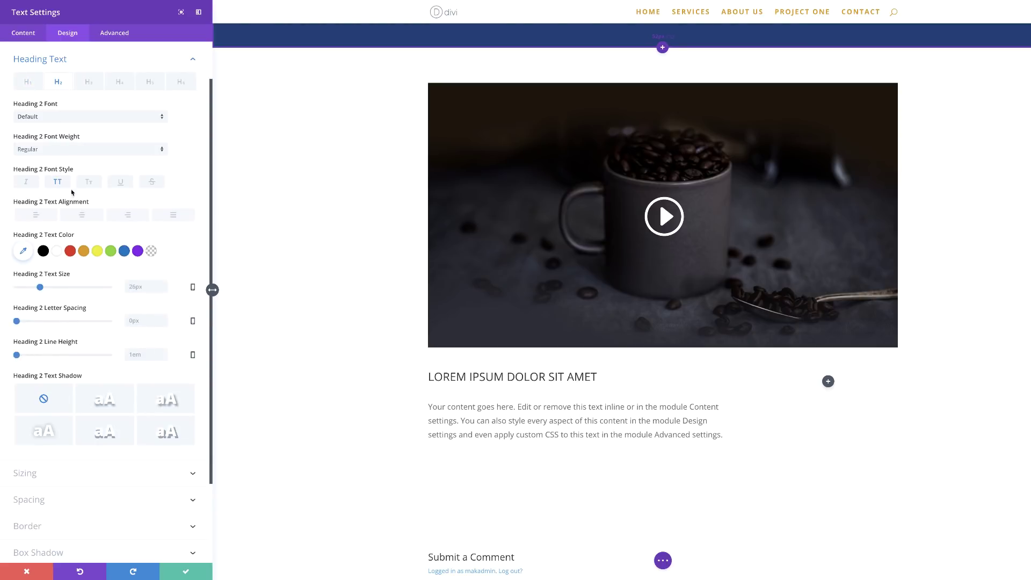
{"action": "left_click_drag", "start_coordinate": [18, 323], "coordinate": [21, 323]}
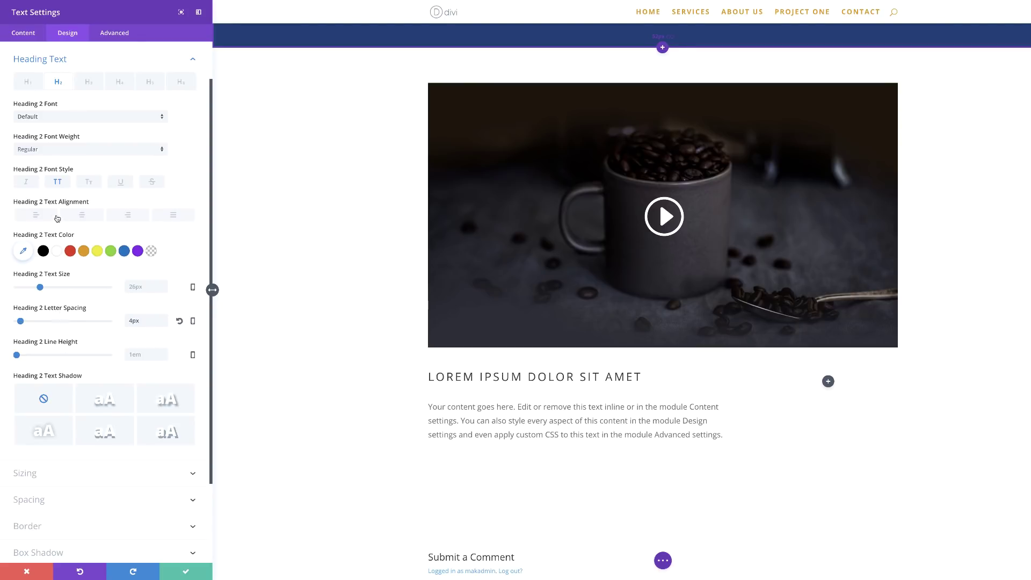
Set the heading module's custom bottom margin to 10px and save the module.
{"action": "scroll", "coordinate": [142, 495], "scroll_direction": "down", "scroll_amount": 1}
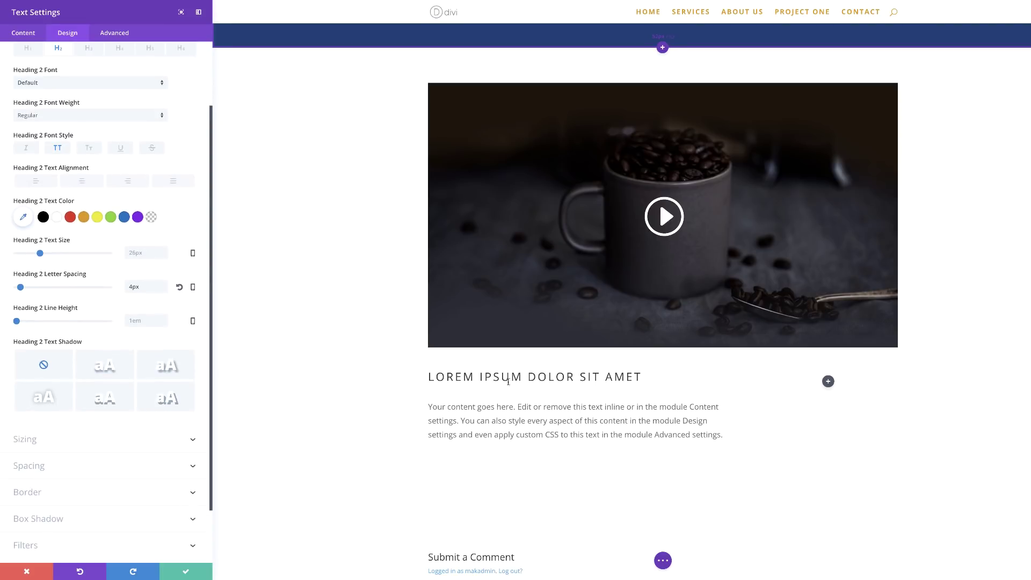
{"action": "scroll", "coordinate": [65, 467], "scroll_direction": "down", "scroll_amount": 1}
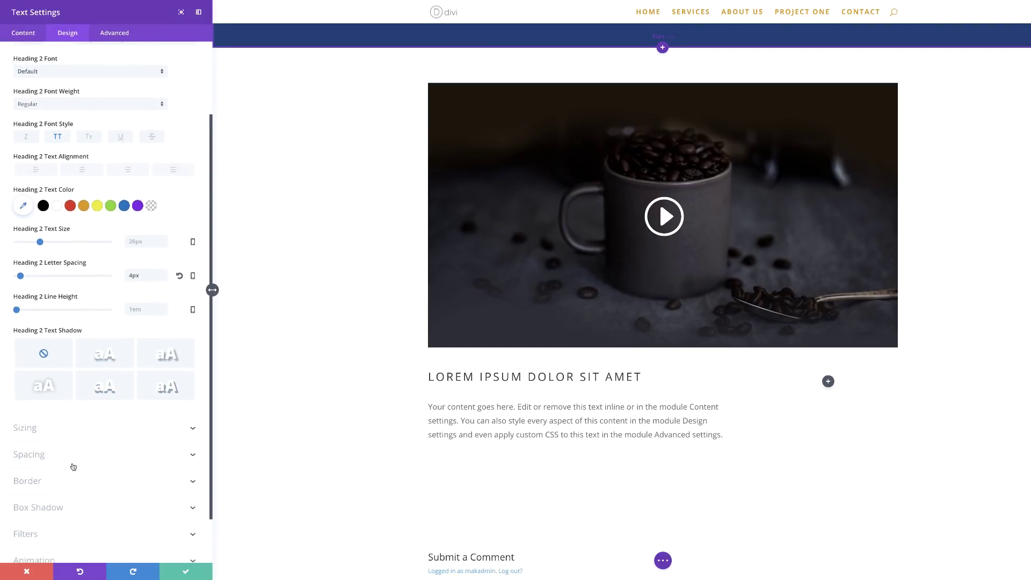
{"action": "left_click", "coordinate": [40, 427]}
{"action": "left_click_drag", "start_coordinate": [72, 204], "coordinate": [74, 205]}
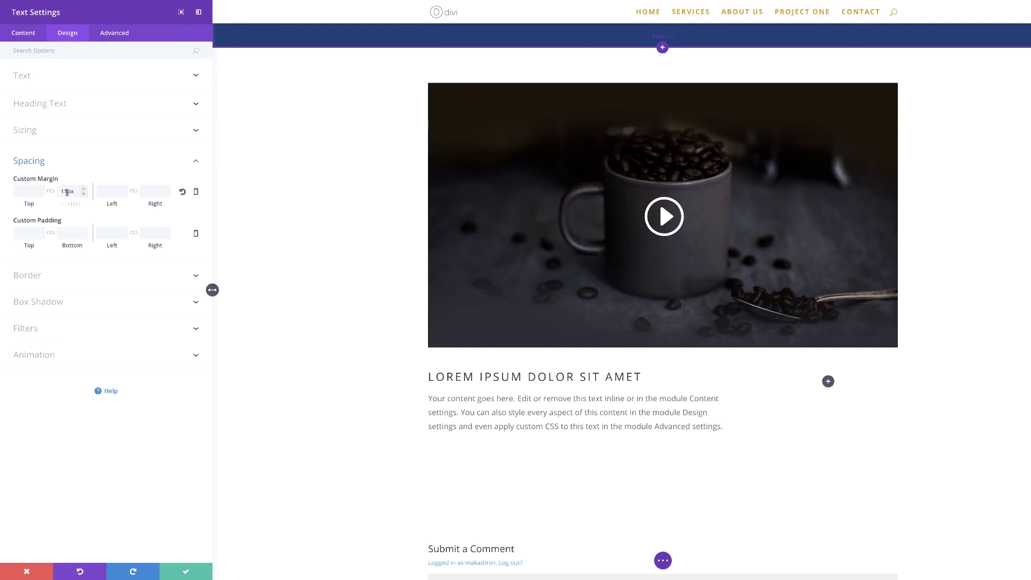
{"action": "left_click", "coordinate": [84, 194]}
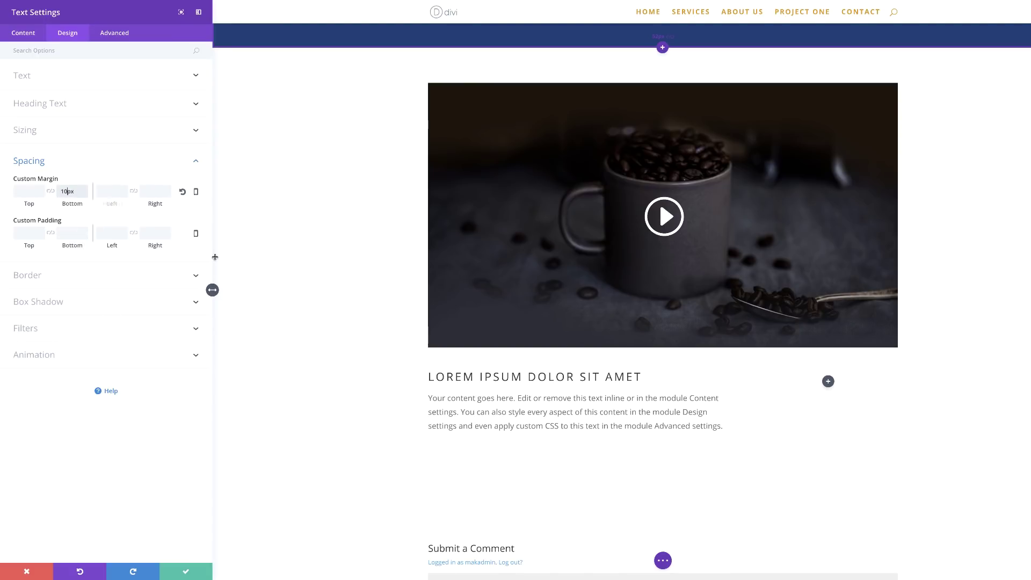
{"action": "left_click", "coordinate": [186, 574]}
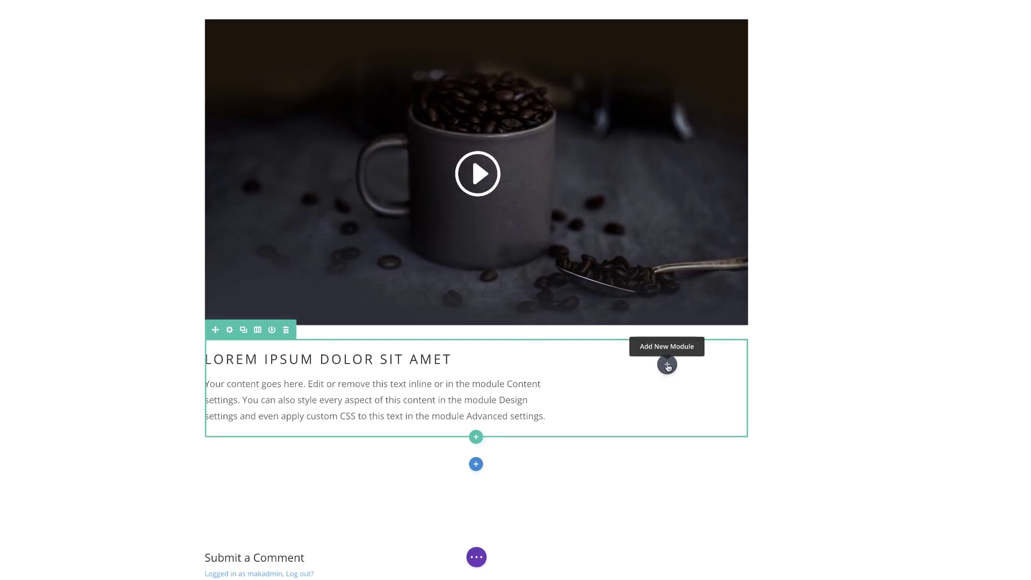
Add an Email Optin module to the empty narrow column beside the text.
{"action": "left_click", "coordinate": [667, 365]}
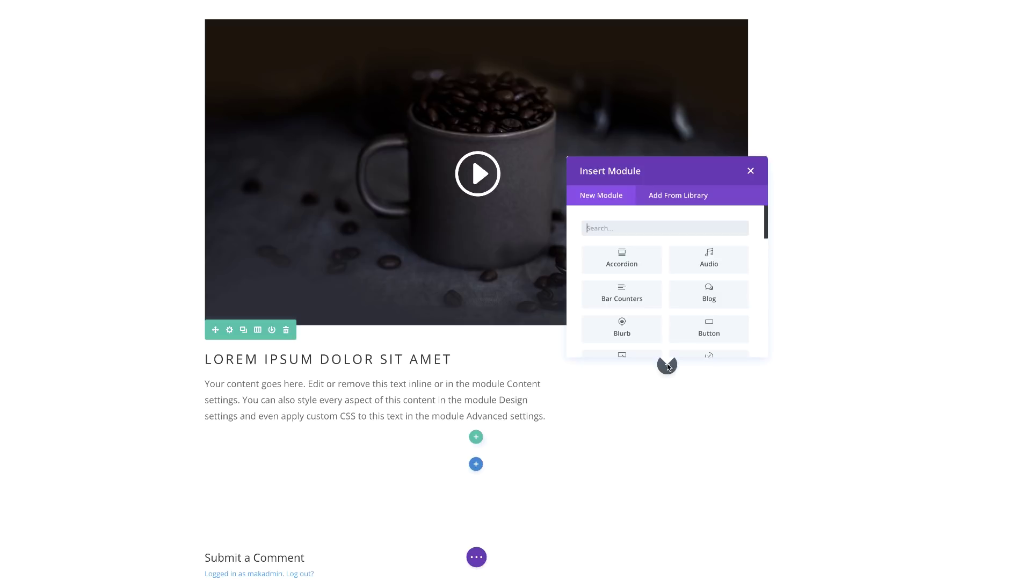
{"action": "type", "text": "optio"}
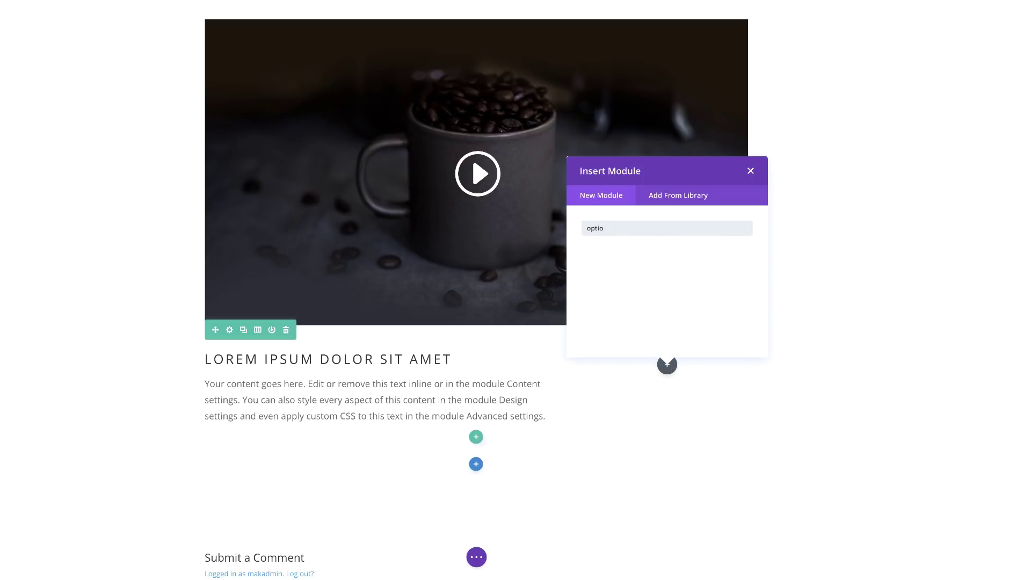
{"action": "type", "text": "n"}
{"action": "left_click", "coordinate": [622, 257]}
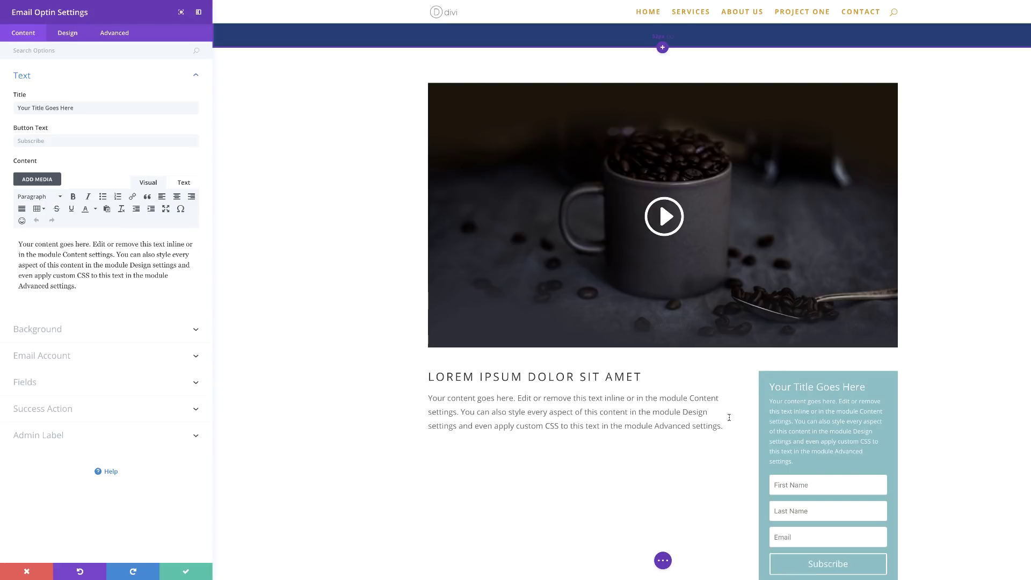
Delete the optin's placeholder sentence starting "You can also style every aspect" and open the module's Fields settings.
{"action": "scroll", "coordinate": [714, 417], "scroll_direction": "down", "scroll_amount": 1}
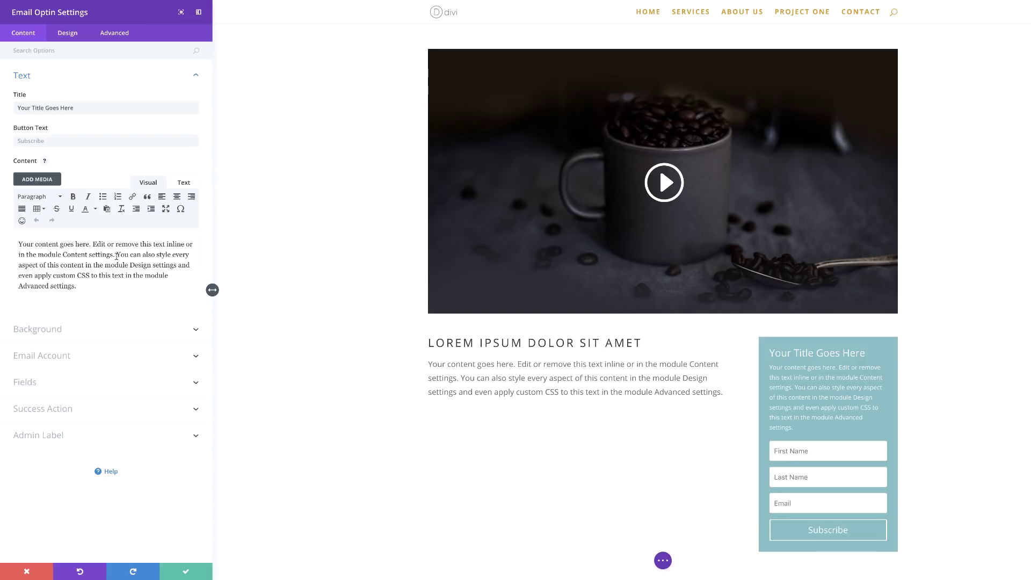
{"action": "left_click", "coordinate": [155, 286], "text": "shift"}
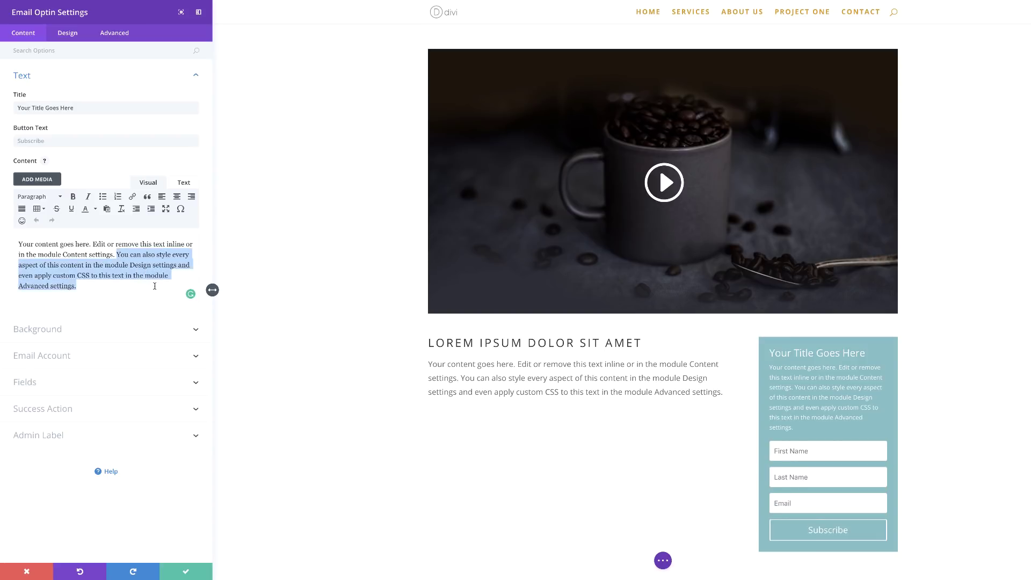
{"action": "key", "text": "BackSpace"}
{"action": "left_click", "coordinate": [34, 351]}
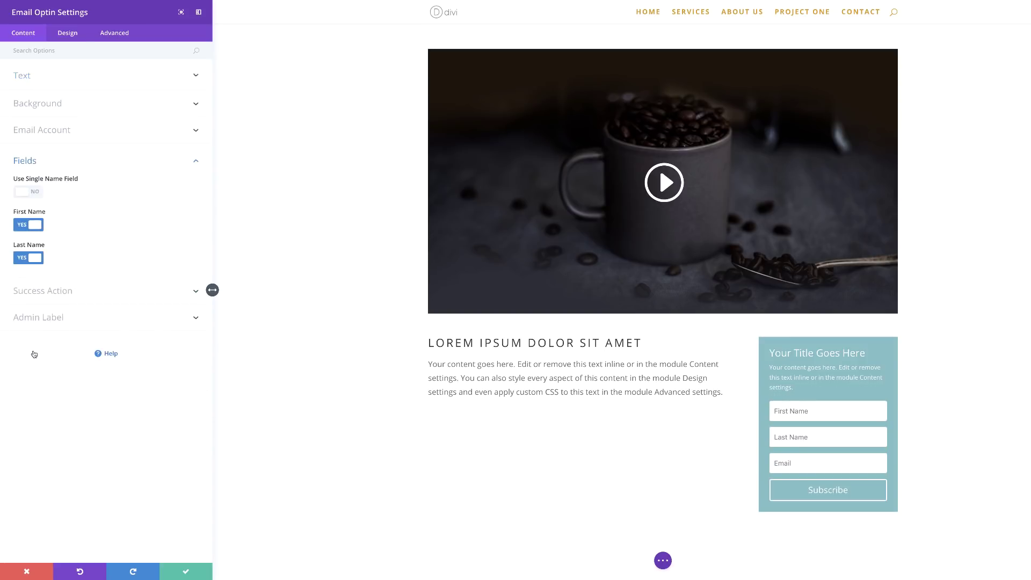
Turn off the First Name and Last Name fields in the email optin and save the module.
{"action": "left_click", "coordinate": [21, 225]}
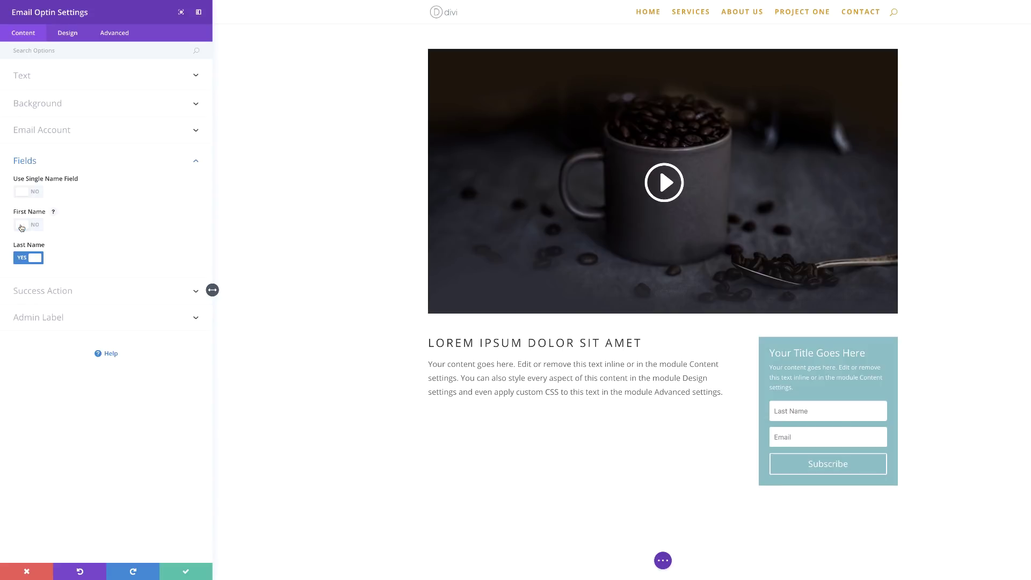
{"action": "left_click", "coordinate": [22, 259]}
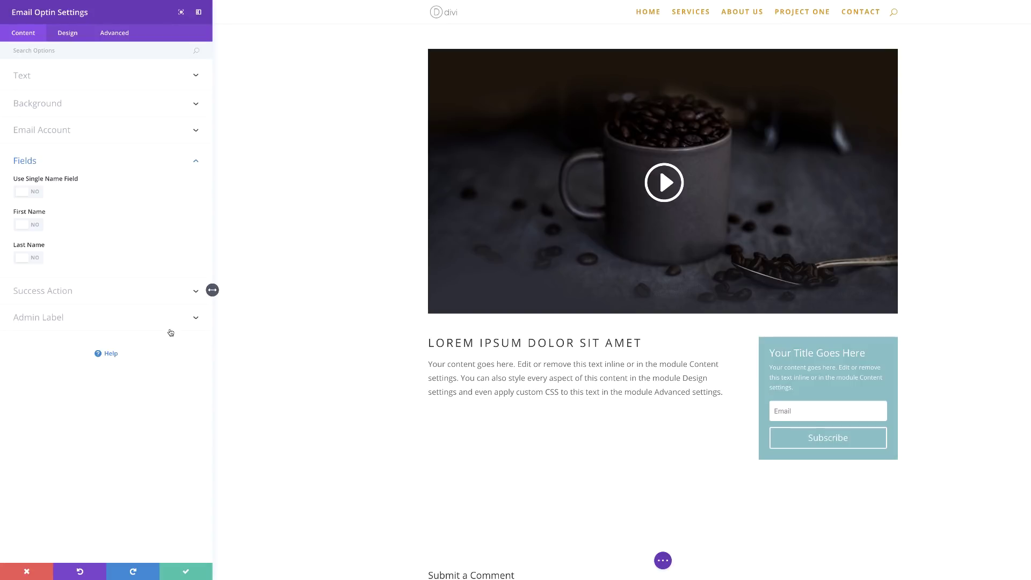
{"action": "scroll", "coordinate": [416, 355], "scroll_direction": "down", "scroll_amount": 5}
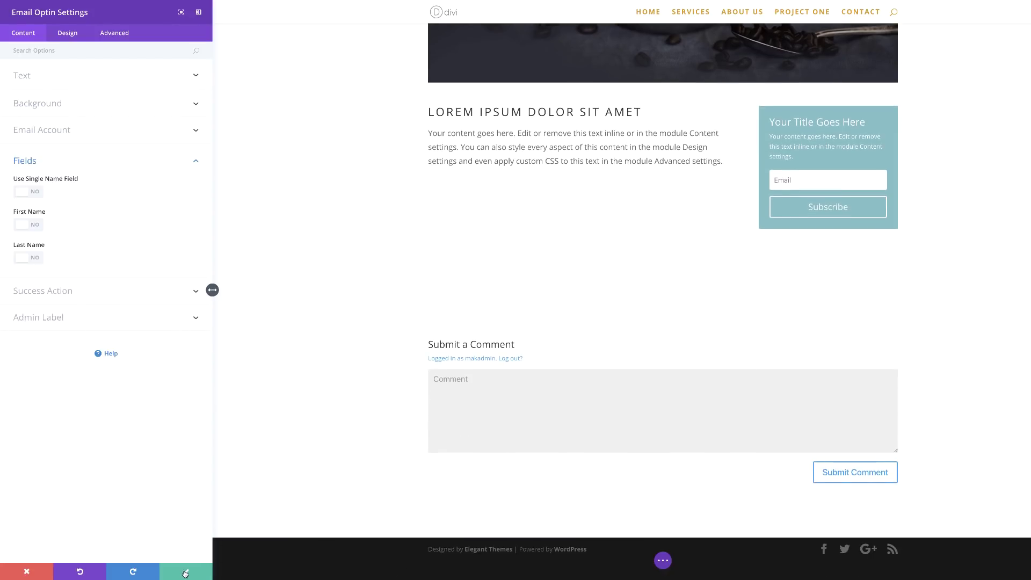
{"action": "left_click", "coordinate": [186, 573]}
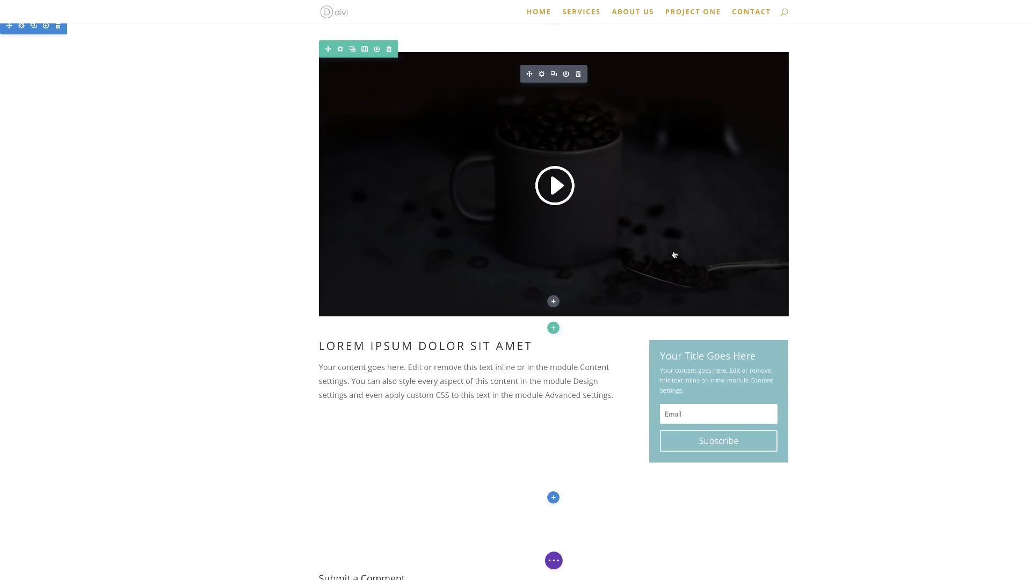
Insert a Social Media Follow module below the text module in the wide column.
{"action": "left_click", "coordinate": [472, 386]}
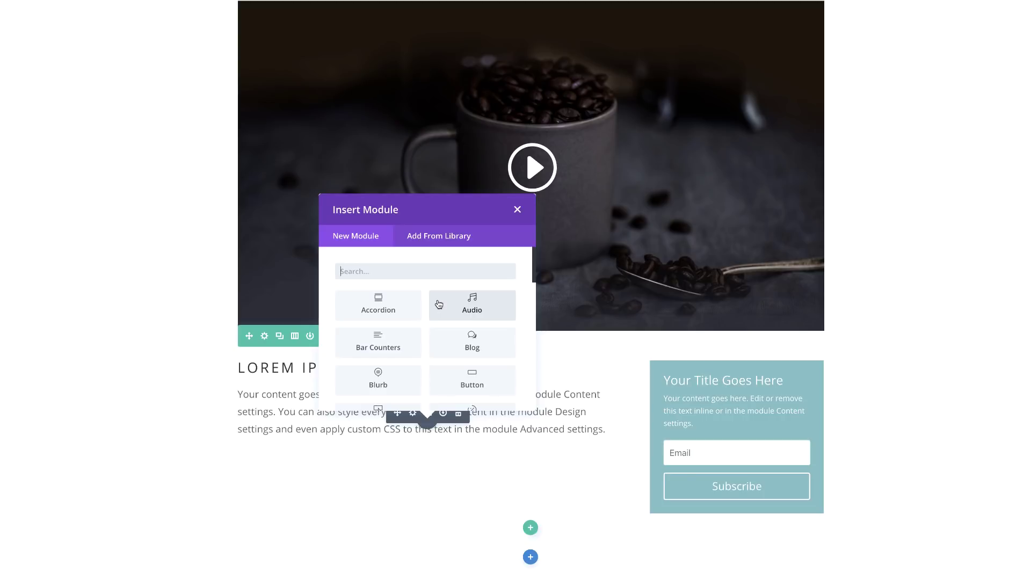
{"action": "type", "text": "so"}
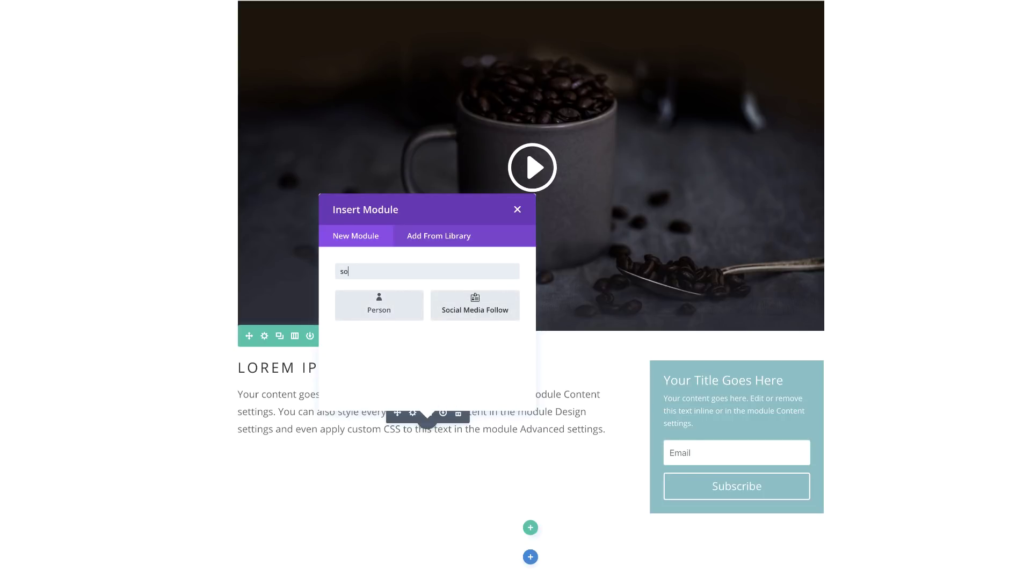
{"action": "left_click", "coordinate": [494, 313]}
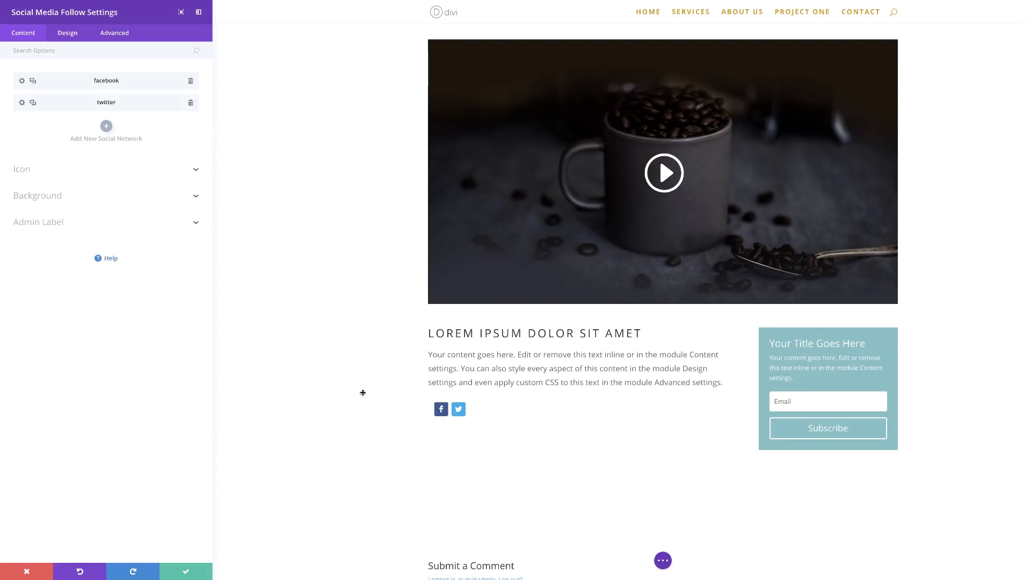
Duplicate the twitter entry three times in the social media module's network list.
{"action": "left_click", "coordinate": [33, 103]}
{"action": "left_click", "coordinate": [33, 103]}
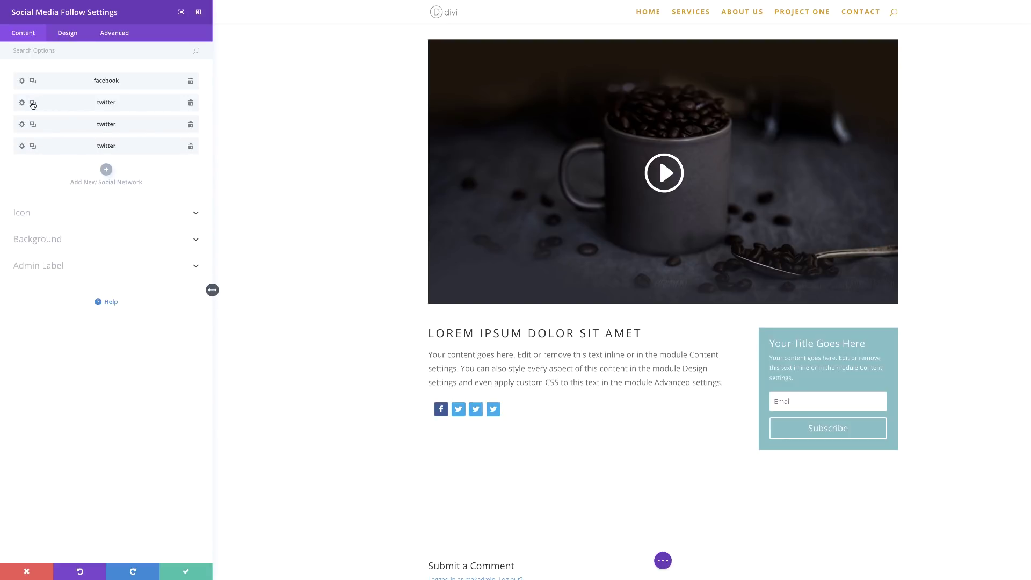
{"action": "left_click", "coordinate": [33, 104]}
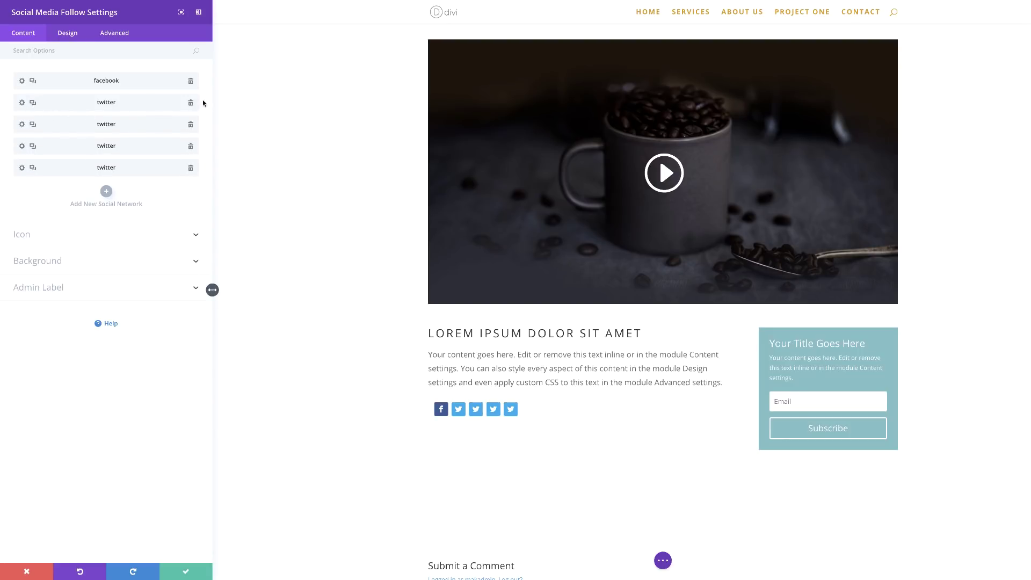
Change the third social network entry to Google+ and return to the network list.
{"action": "left_click", "coordinate": [21, 124]}
{"action": "left_click", "coordinate": [46, 108]}
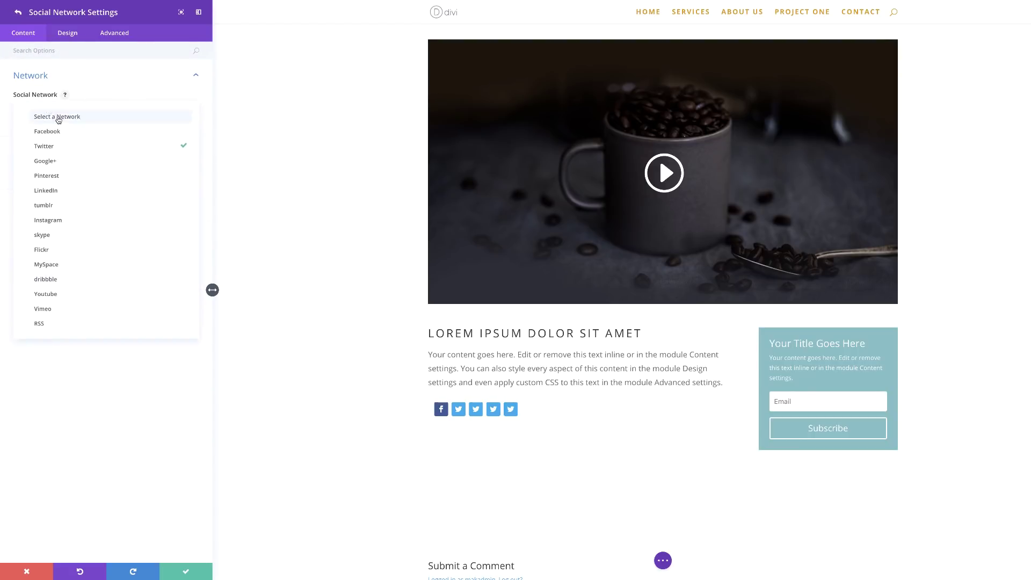
{"action": "left_click", "coordinate": [72, 167]}
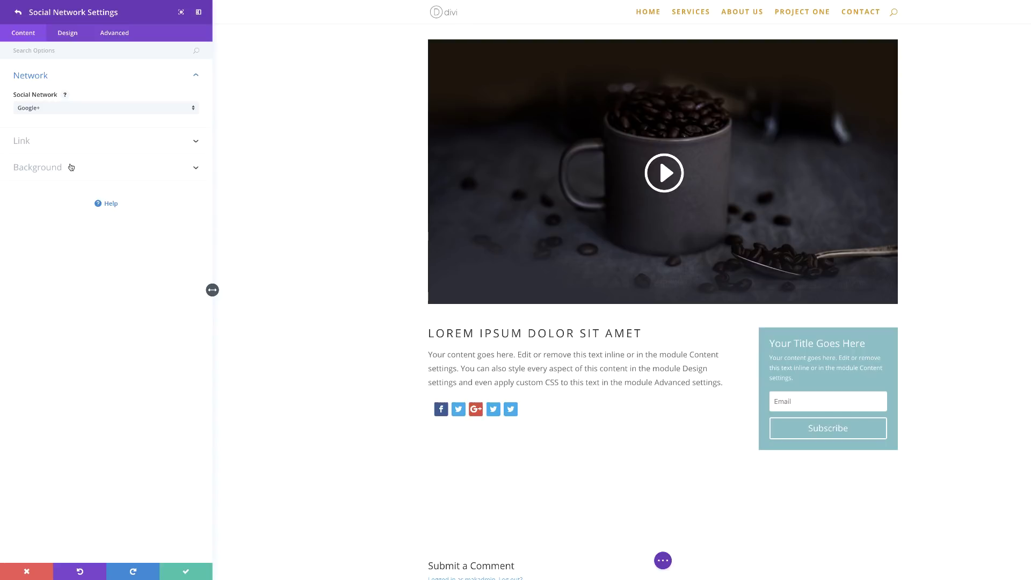
{"action": "left_click", "coordinate": [12, 16]}
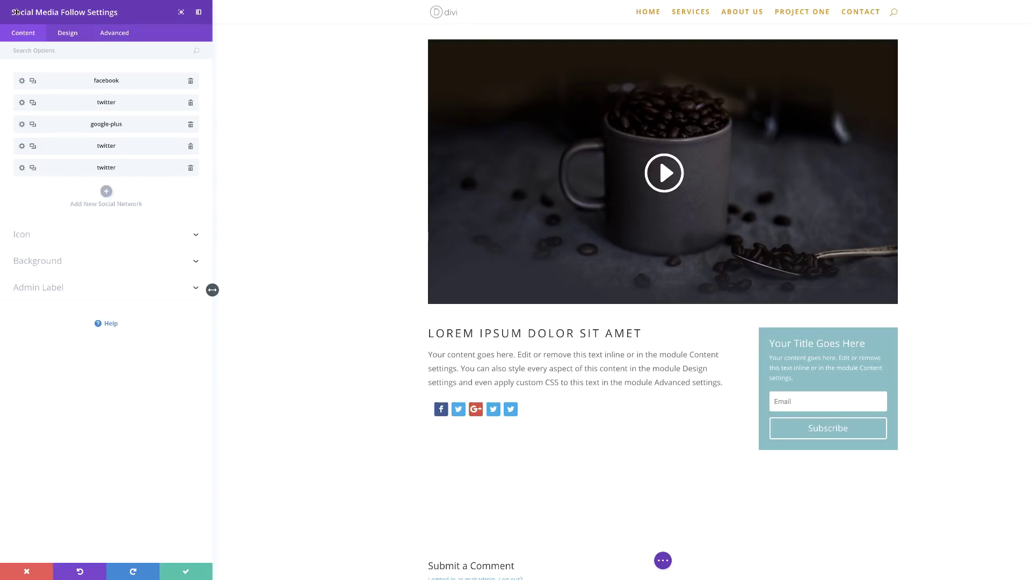
Change the fourth social network entry to Instagram and return to the network list.
{"action": "left_click", "coordinate": [21, 147]}
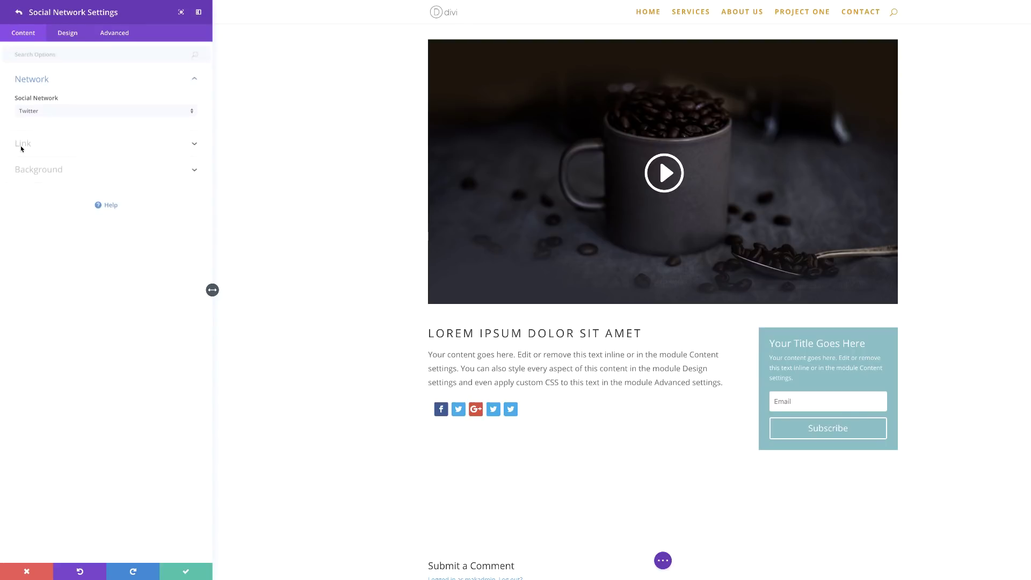
{"action": "left_click", "coordinate": [27, 108]}
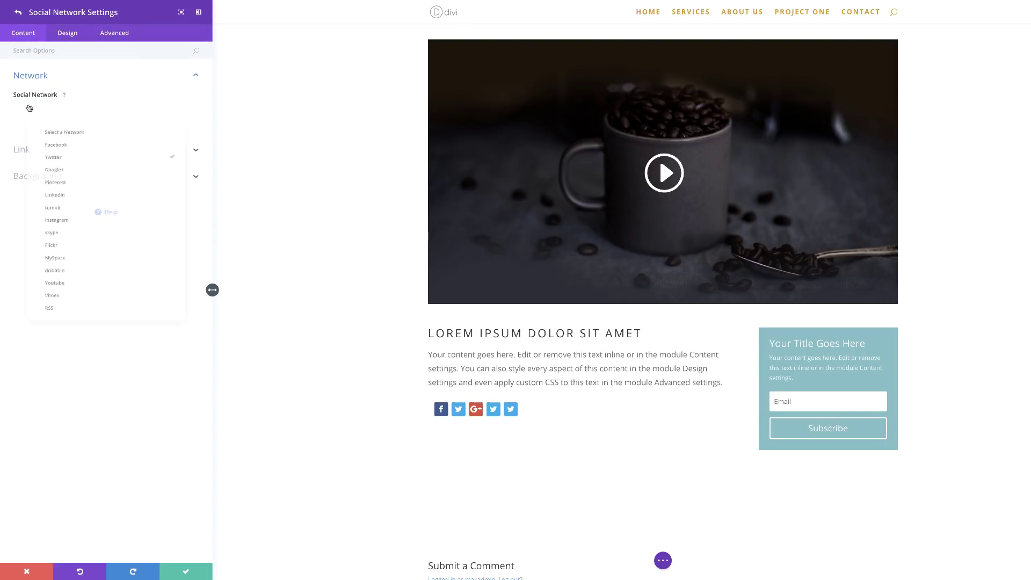
{"action": "left_click", "coordinate": [48, 220]}
{"action": "left_click", "coordinate": [18, 13]}
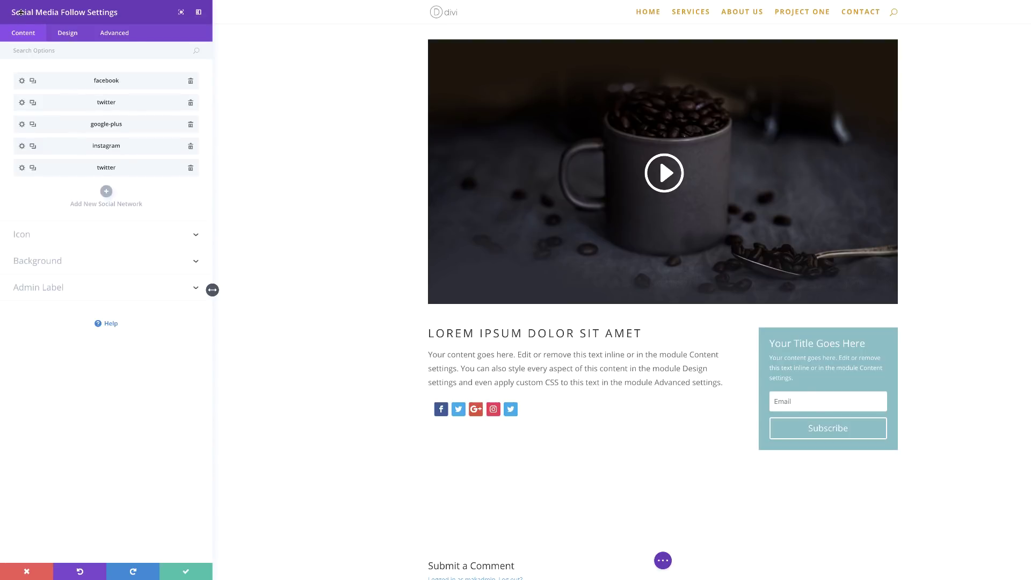
Change the fifth social network entry to skype and save the Social Media Follow module.
{"action": "left_click", "coordinate": [22, 169]}
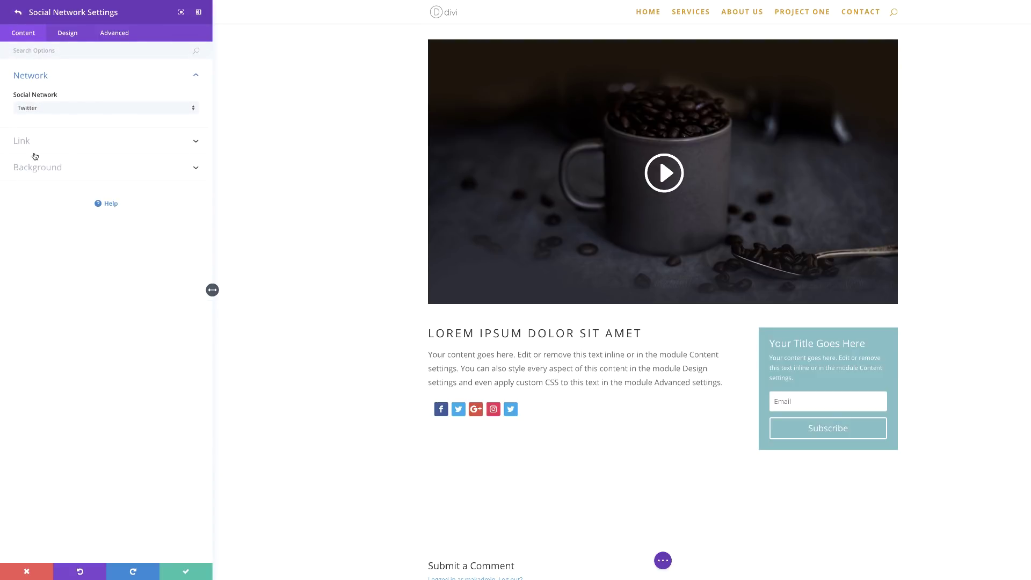
{"action": "left_click", "coordinate": [64, 107]}
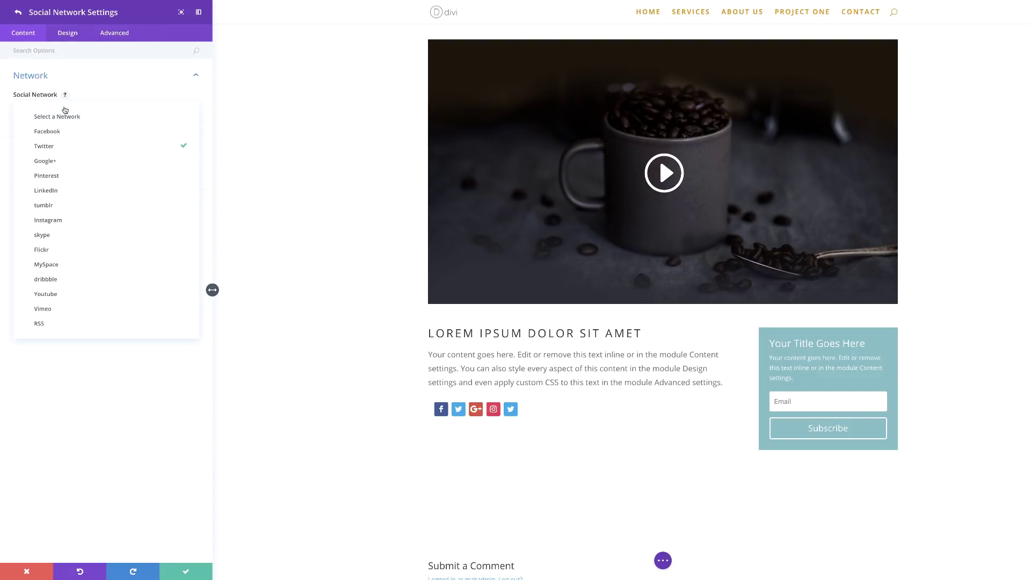
{"action": "left_click", "coordinate": [51, 234]}
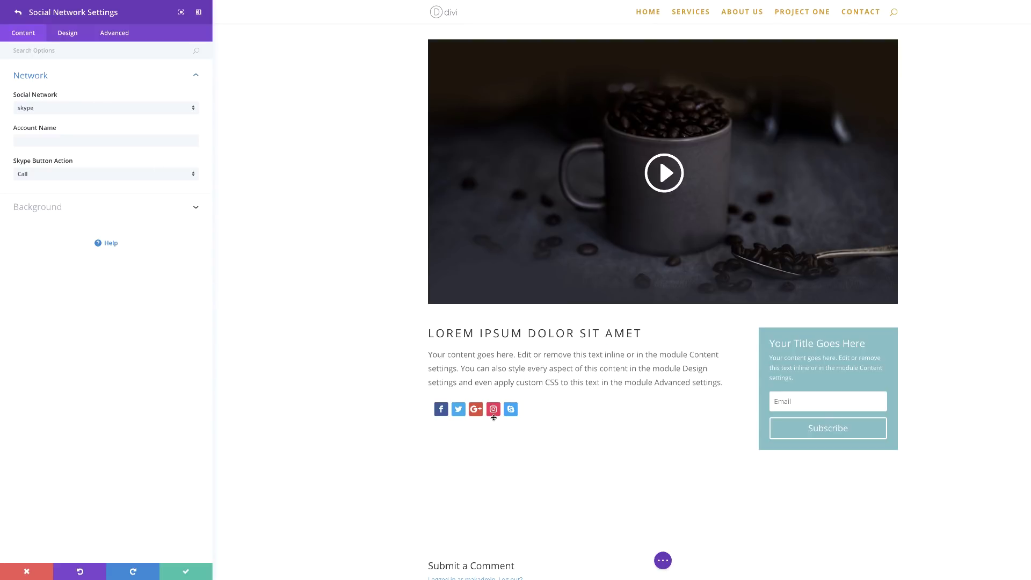
{"action": "left_click", "coordinate": [76, 35]}
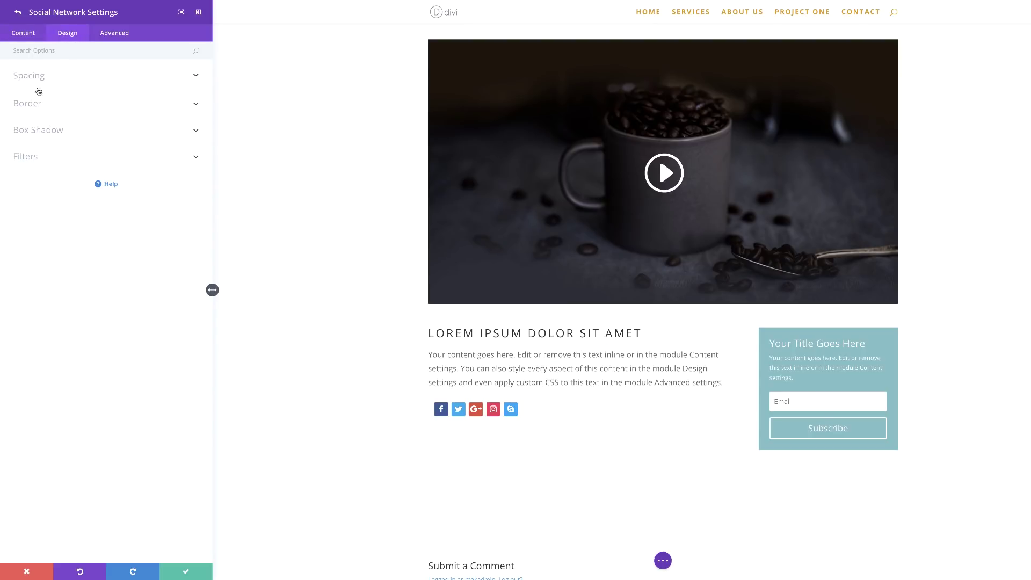
{"action": "left_click", "coordinate": [20, 13]}
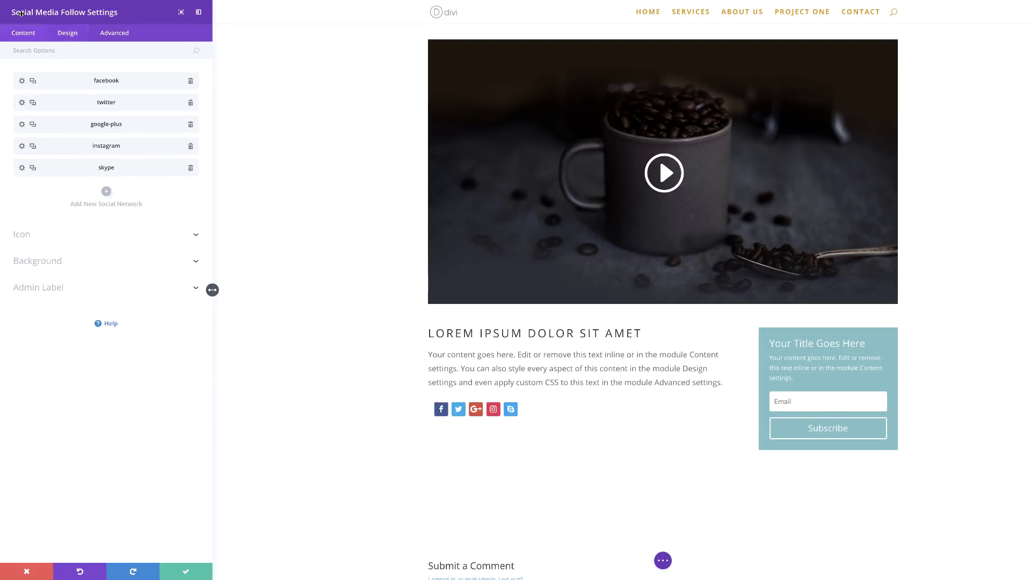
{"action": "left_click", "coordinate": [191, 574]}
Save the whole page to the Divi Library as "Video Post Layout" under a new blog category.
{"action": "scroll", "coordinate": [872, 353], "scroll_direction": "up", "scroll_amount": 2}
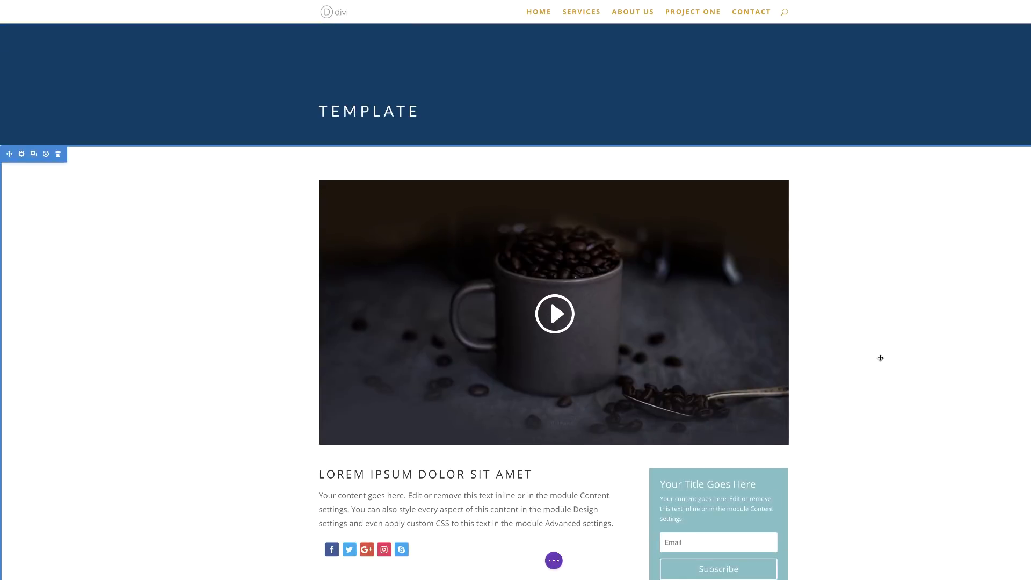
{"action": "scroll", "coordinate": [881, 358], "scroll_direction": "down", "scroll_amount": 2}
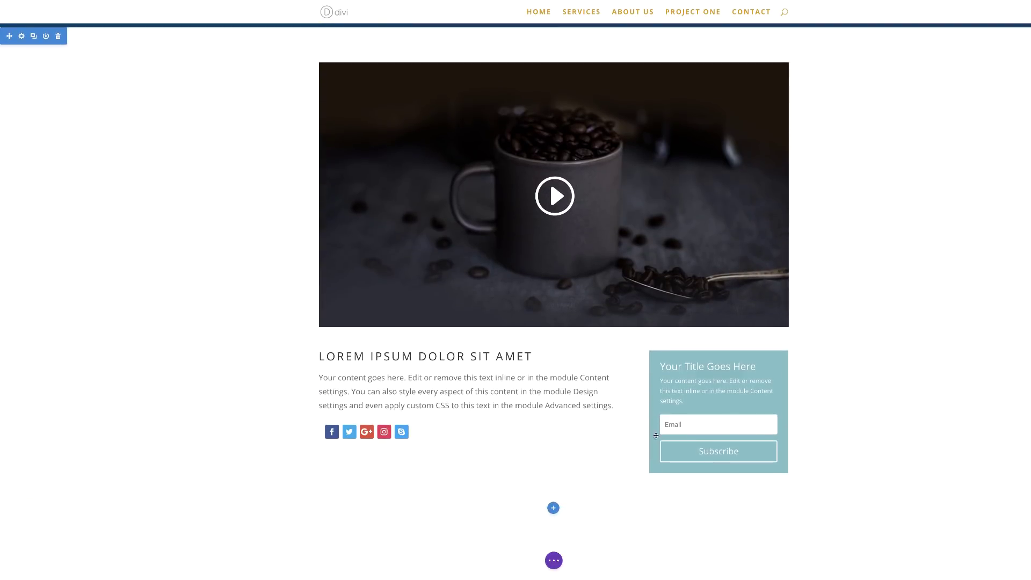
{"action": "scroll", "coordinate": [911, 388], "scroll_direction": "down", "scroll_amount": 3}
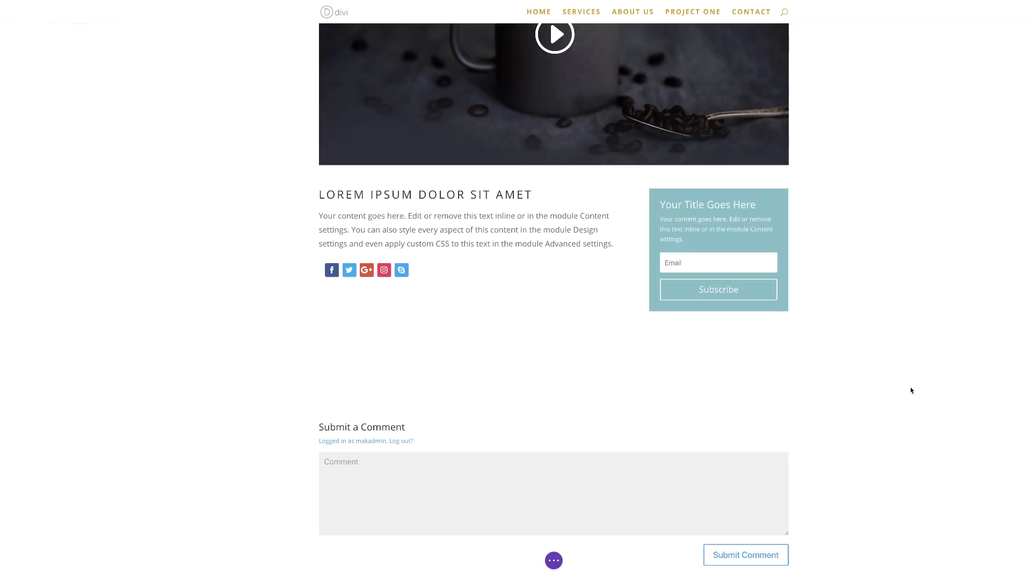
{"action": "scroll", "coordinate": [912, 388], "scroll_direction": "up", "scroll_amount": 4}
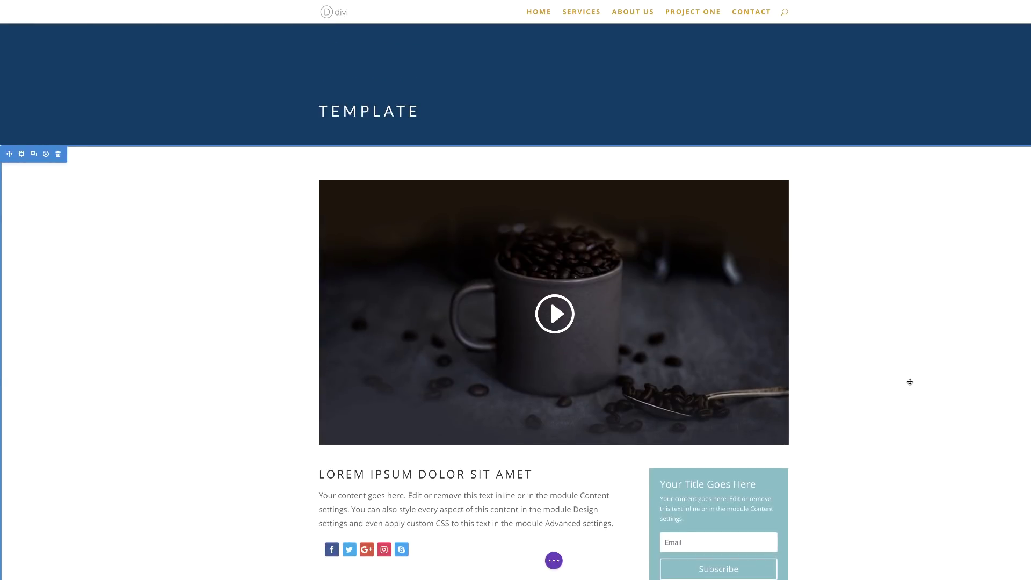
{"action": "scroll", "coordinate": [911, 379], "scroll_direction": "down", "scroll_amount": 1}
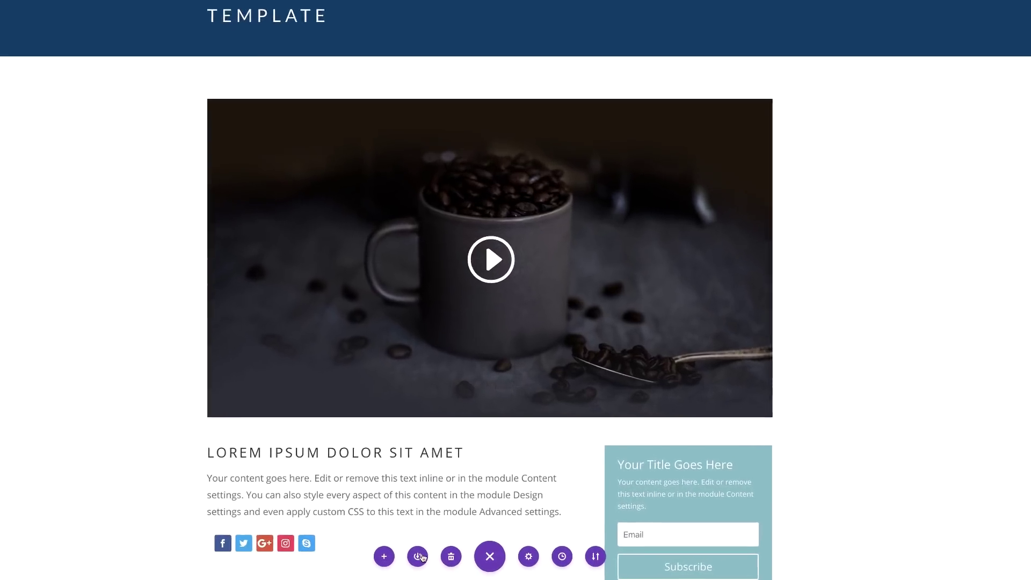
{"action": "left_click", "coordinate": [418, 557]}
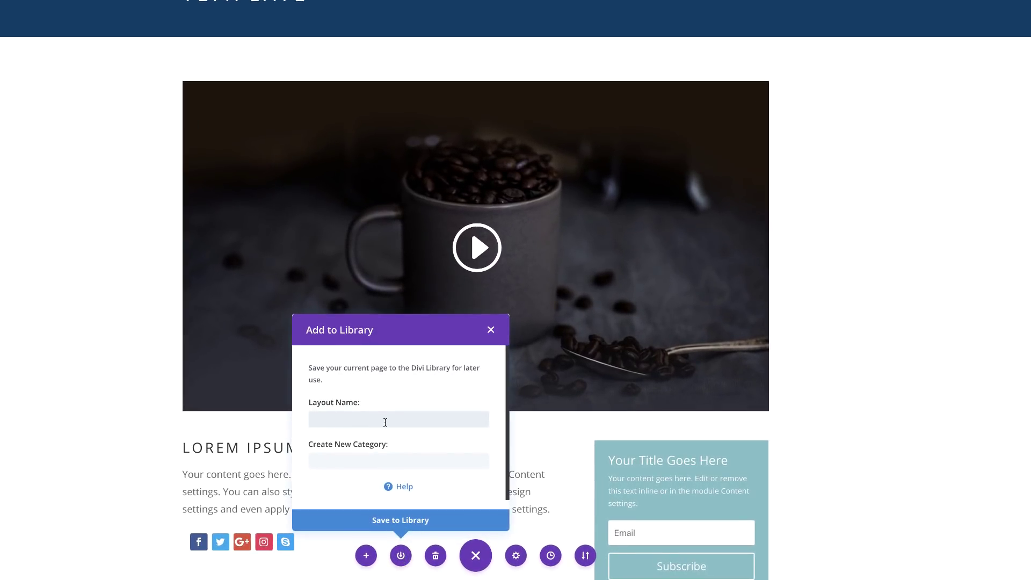
{"action": "type", "text": "Video Post Layout"}
{"action": "left_click", "coordinate": [410, 463]}
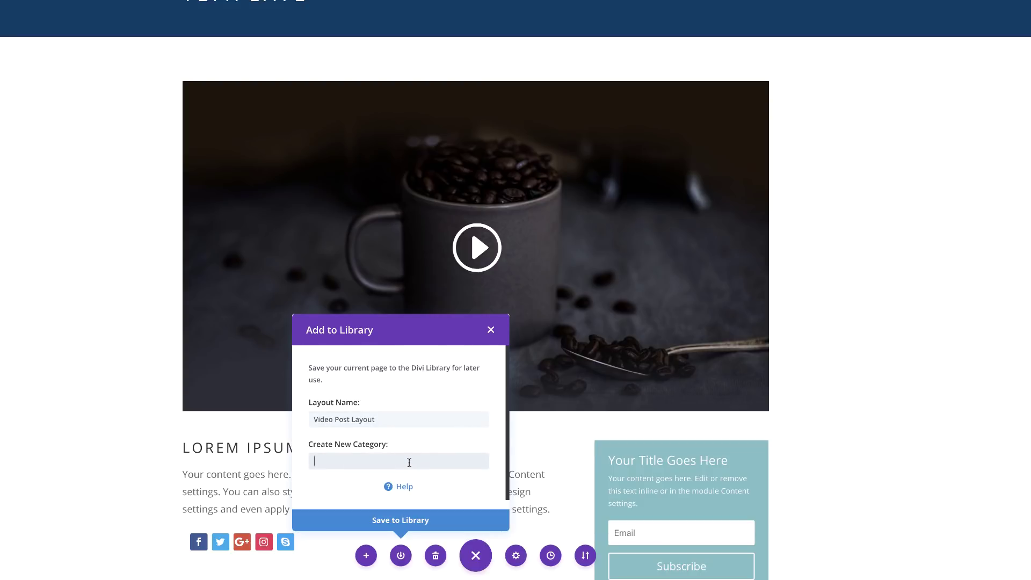
{"action": "type", "text": "Blo"}
{"action": "left_click", "coordinate": [412, 518]}
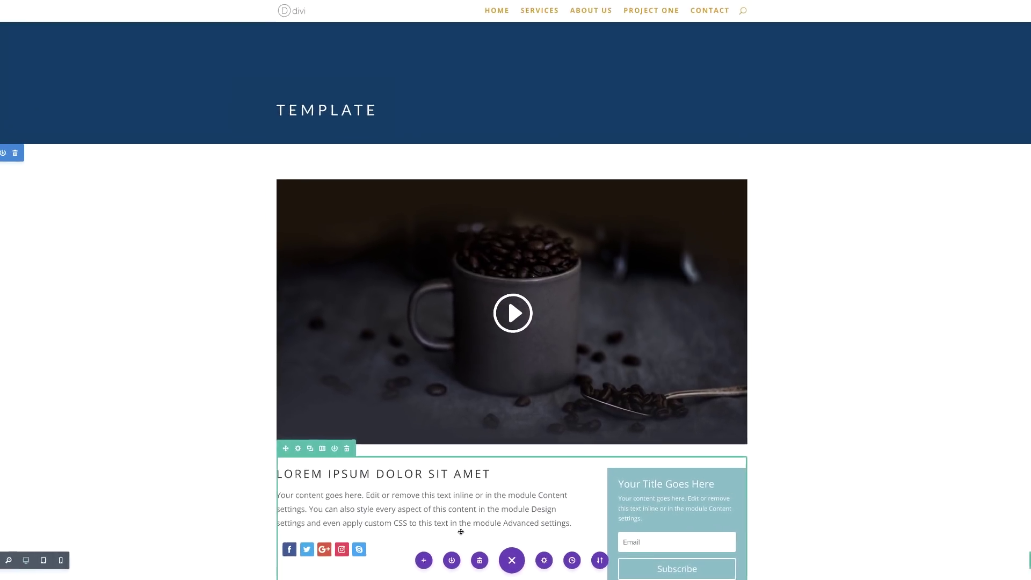
Go to the site's WordPress dashboard and start a new post.
{"action": "scroll", "coordinate": [661, 444], "scroll_direction": "down", "scroll_amount": 5}
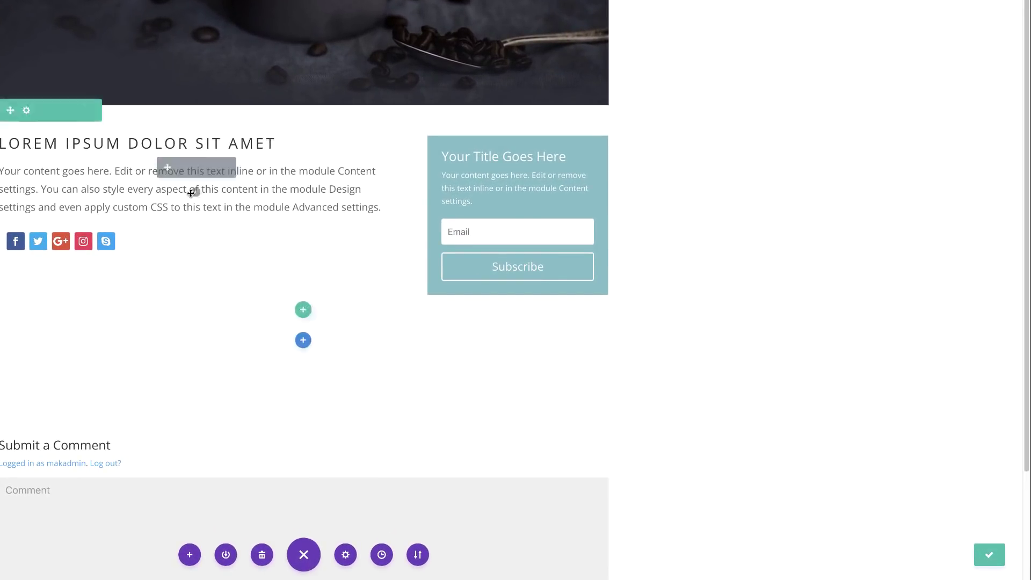
{"action": "scroll", "coordinate": [194, 183], "scroll_direction": "up", "scroll_amount": 5}
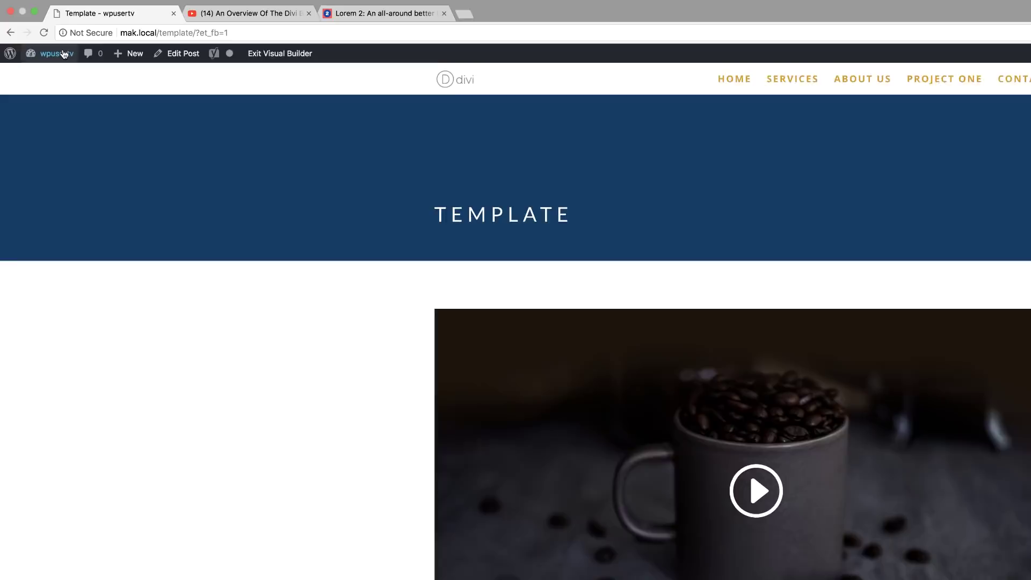
{"action": "mouse_move", "coordinate": [39, 37]}
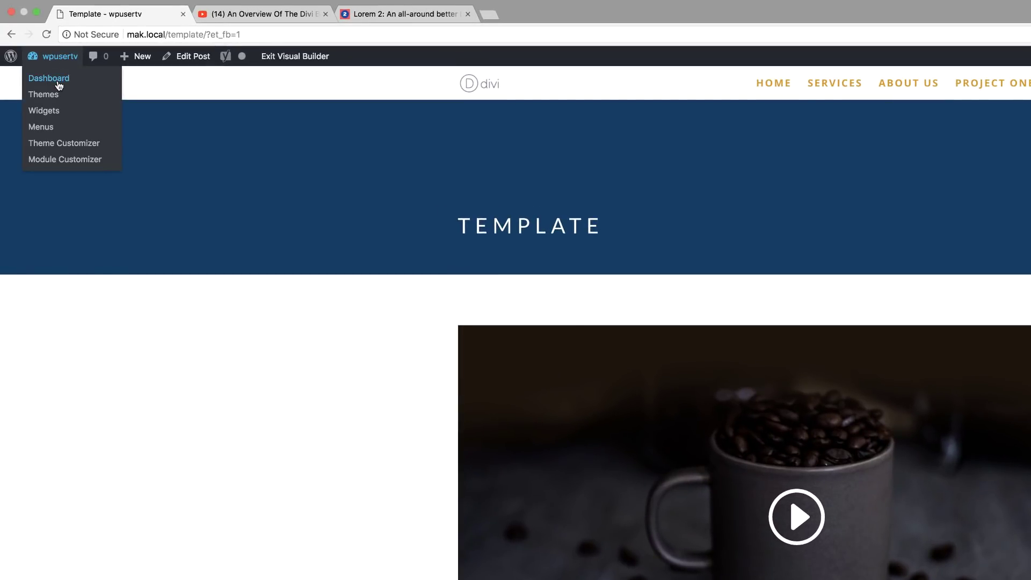
{"action": "left_click", "coordinate": [59, 84]}
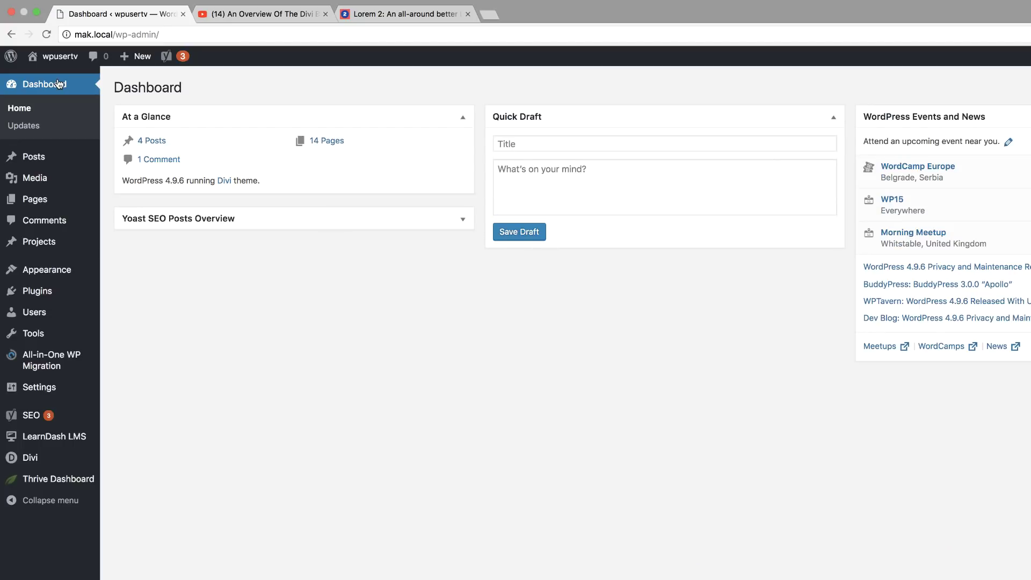
{"action": "mouse_move", "coordinate": [52, 210]}
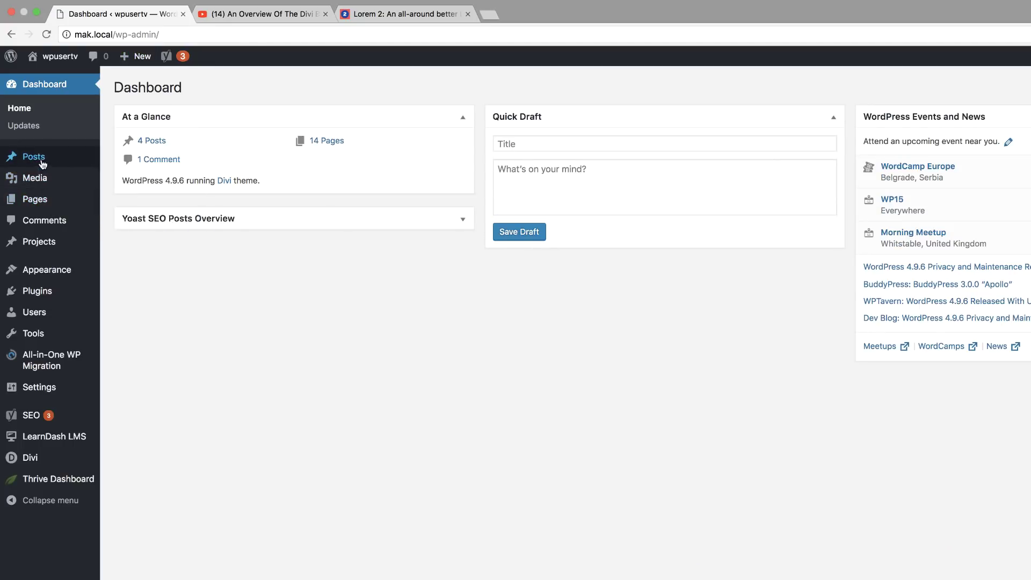
{"action": "mouse_move", "coordinate": [33, 157]}
{"action": "left_click", "coordinate": [137, 180]}
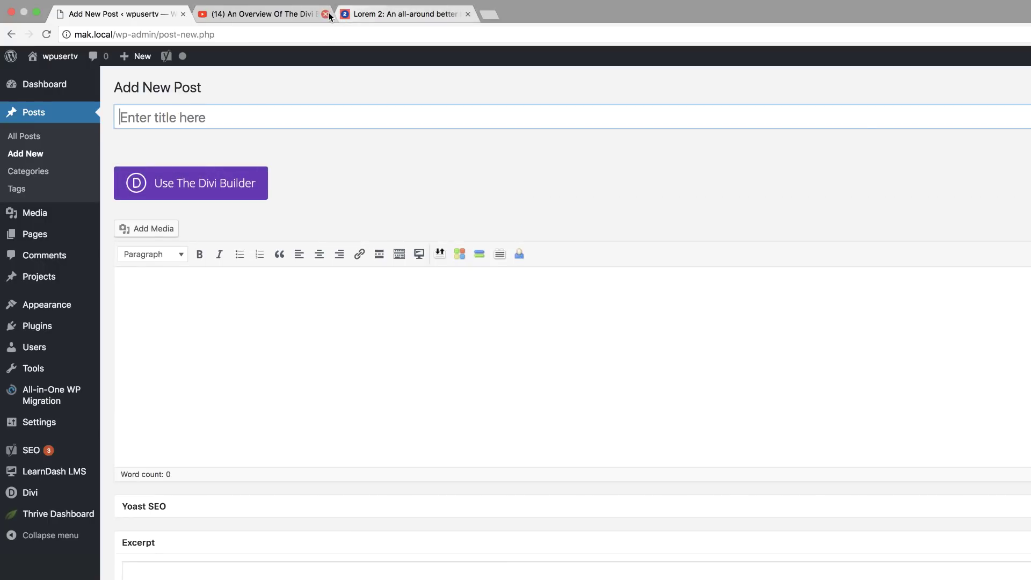
Title the new post "Donec nec justo eget felis facilisis" using text copied from the Lorem 2 page, and enable the Divi Builder.
{"action": "left_click", "coordinate": [346, 14]}
{"action": "left_click_drag", "start_coordinate": [685, 276], "coordinate": [849, 276]}
{"action": "key", "text": "super+c"}
{"action": "key", "text": "super+1"}
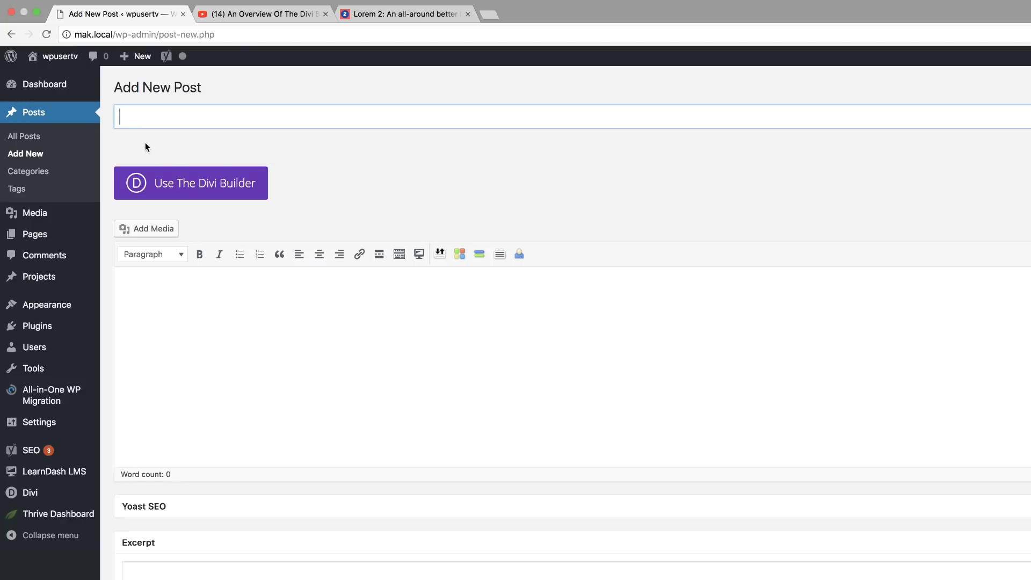
{"action": "key", "text": "super+v"}
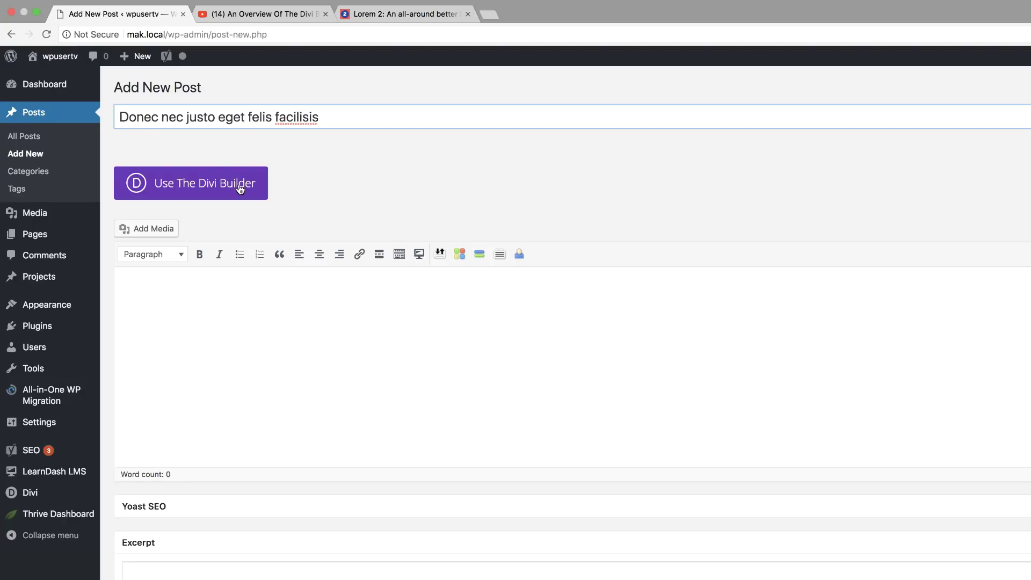
{"action": "left_click", "coordinate": [240, 188]}
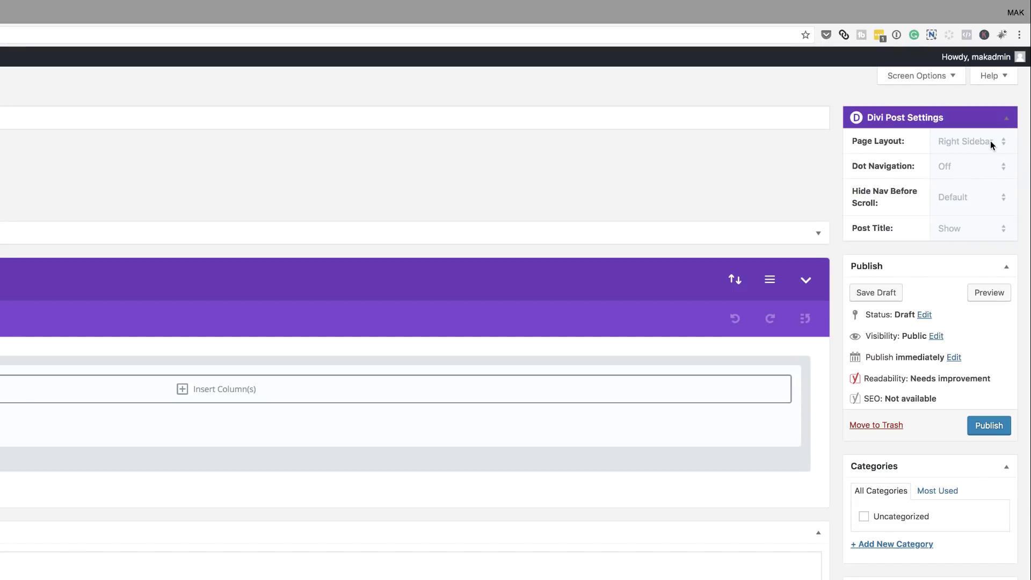
Set the post's page layout to Fullwidth, hide the post title, and assign the Uncategorized category.
{"action": "left_click", "coordinate": [979, 140]}
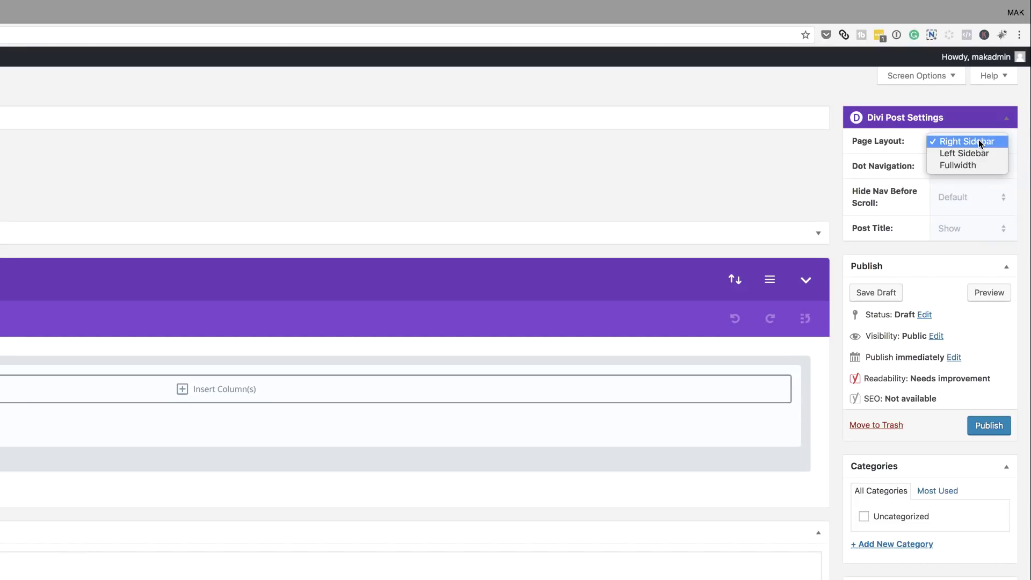
{"action": "left_click", "coordinate": [971, 166]}
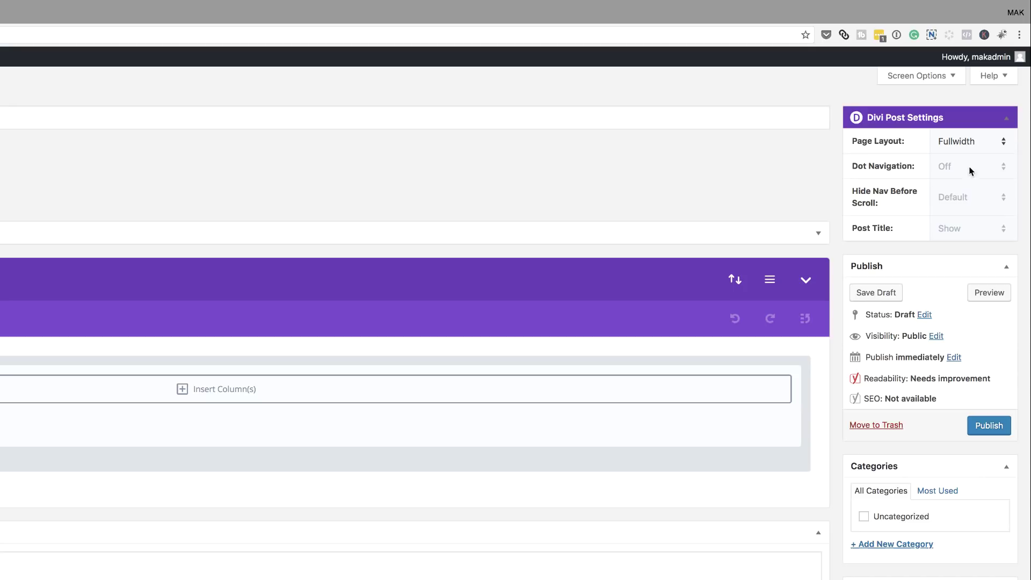
{"action": "left_click", "coordinate": [955, 229]}
{"action": "left_click", "coordinate": [965, 243]}
{"action": "left_click", "coordinate": [864, 518]}
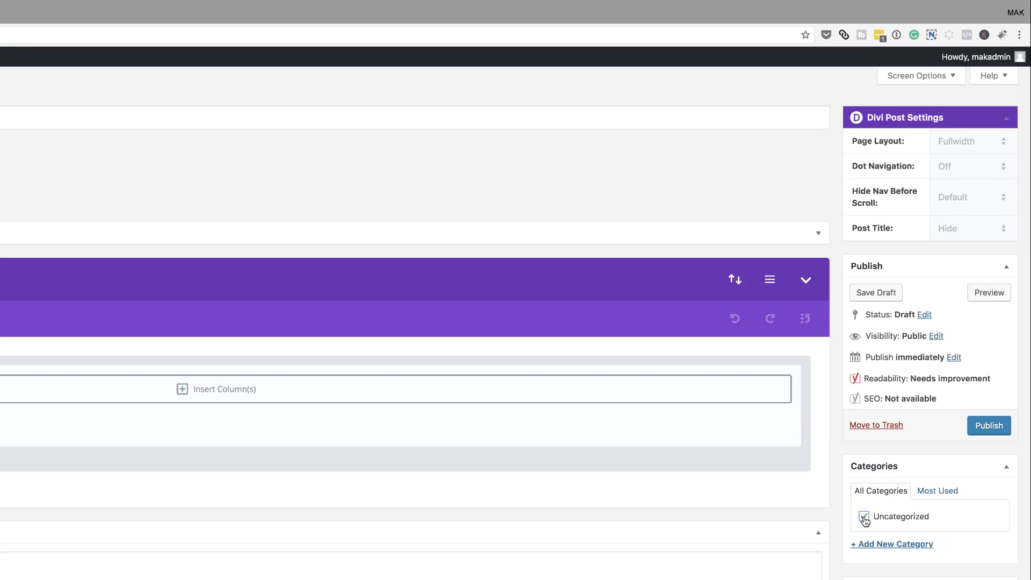
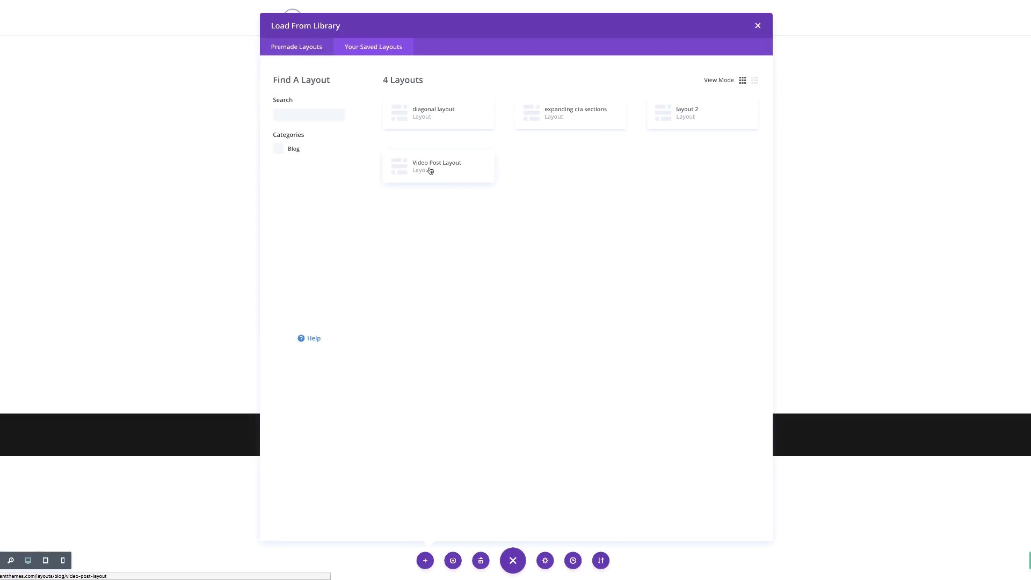
Load the saved "Video Post Layout" from the library into the post and look over the page.
{"action": "left_click", "coordinate": [430, 168]}
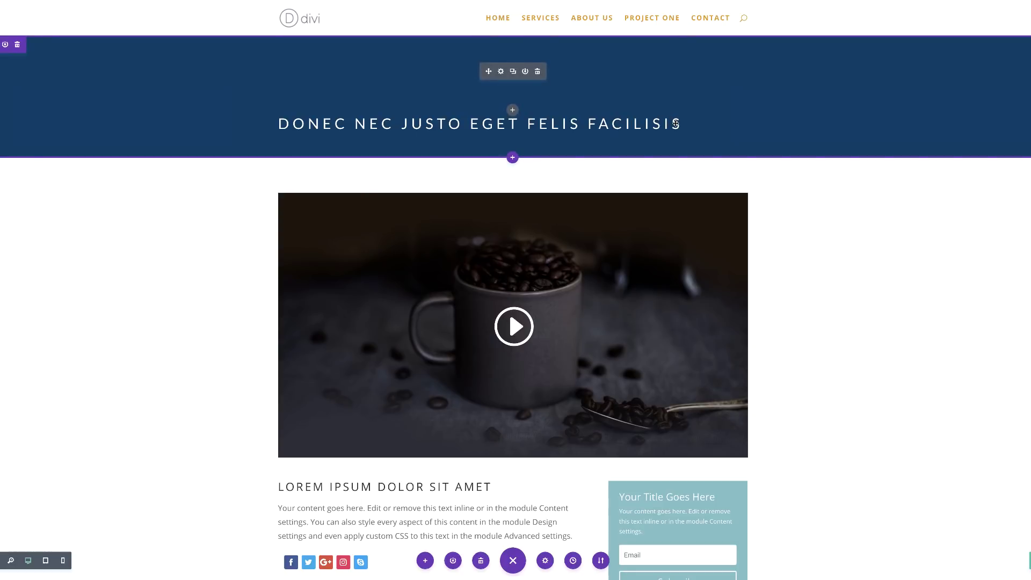
{"action": "scroll", "coordinate": [725, 131], "scroll_direction": "down", "scroll_amount": 5}
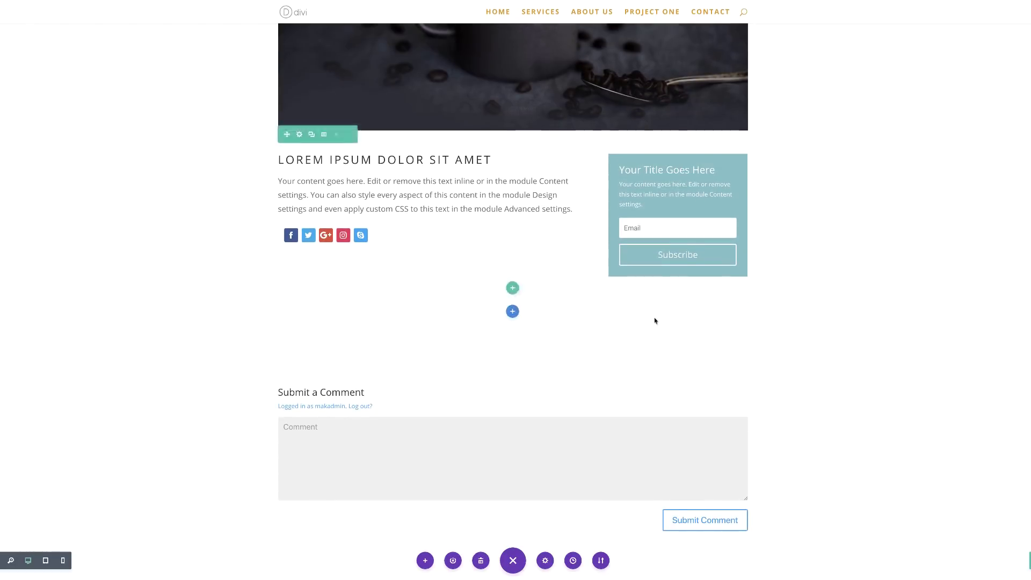
{"action": "scroll", "coordinate": [849, 385], "scroll_direction": "up", "scroll_amount": 5}
{"action": "scroll", "coordinate": [850, 385], "scroll_direction": "up", "scroll_amount": 1}
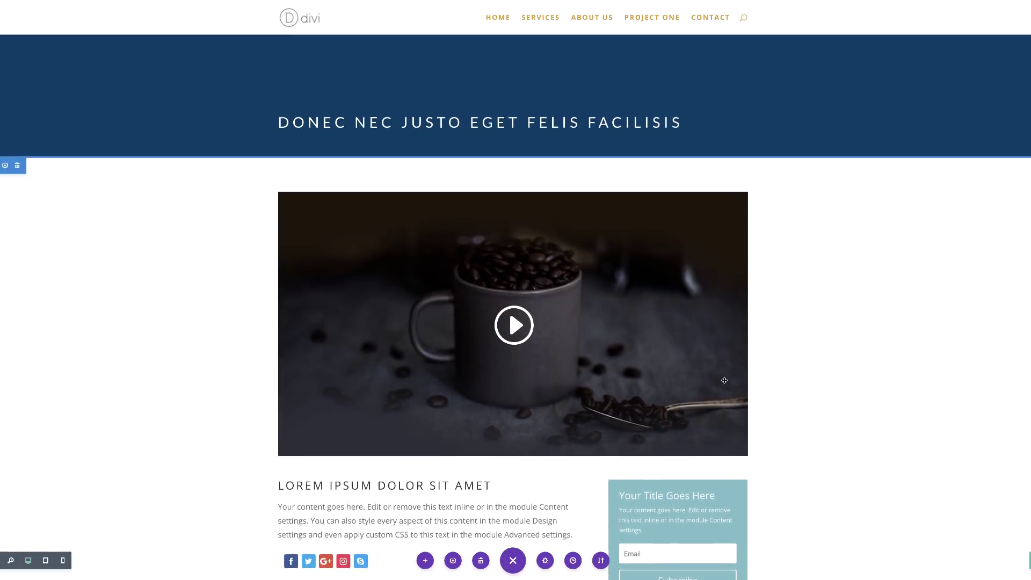
Replace the body text module's placeholder with the three Lorem 2 paragraphs from "Morbi in sem quis" to "sodales sit amet, nisi." and save it.
{"action": "scroll", "coordinate": [449, 496], "scroll_direction": "down", "scroll_amount": 2}
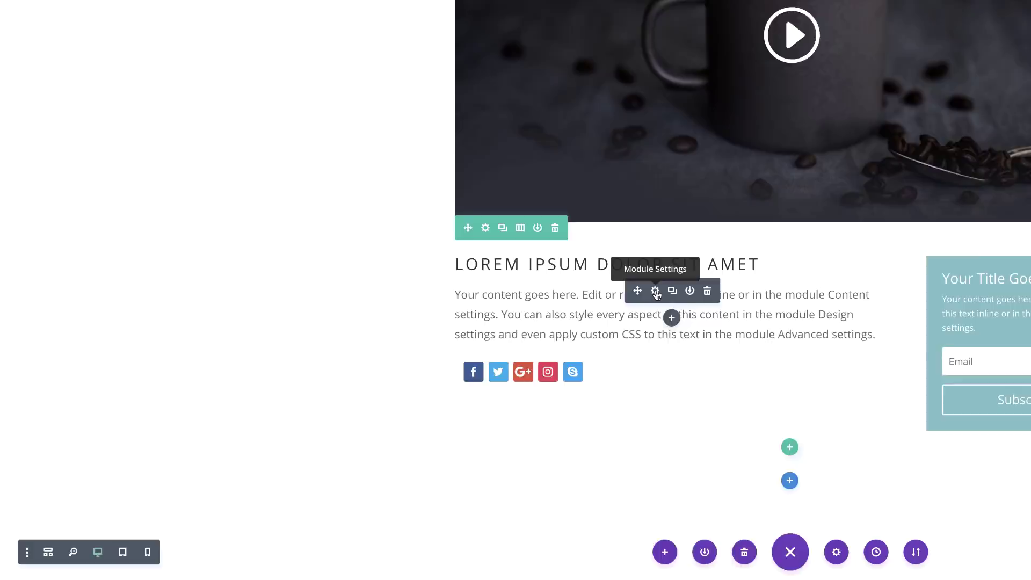
{"action": "left_click", "coordinate": [655, 291]}
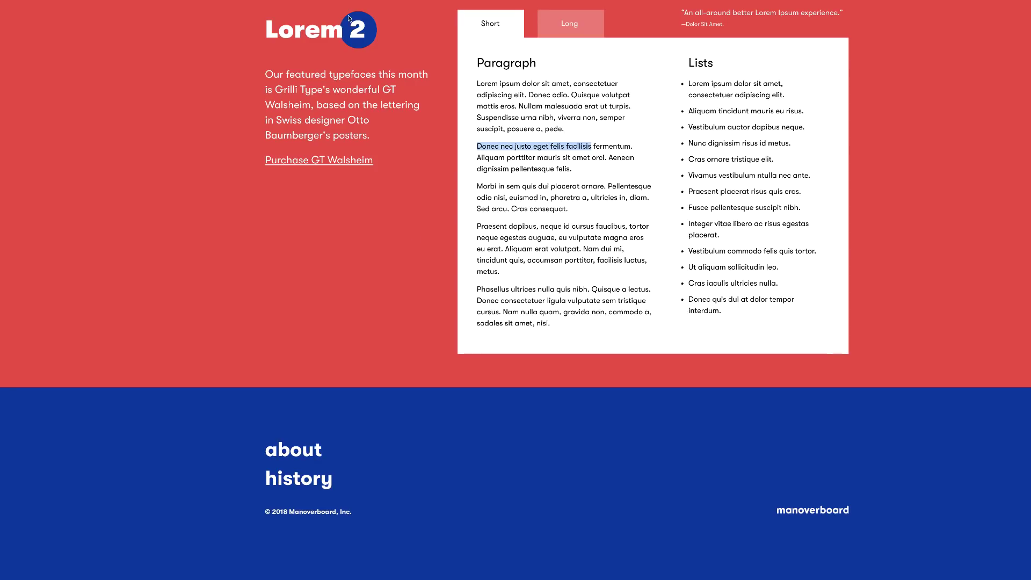
{"action": "left_click_drag", "start_coordinate": [477, 186], "coordinate": [569, 330]}
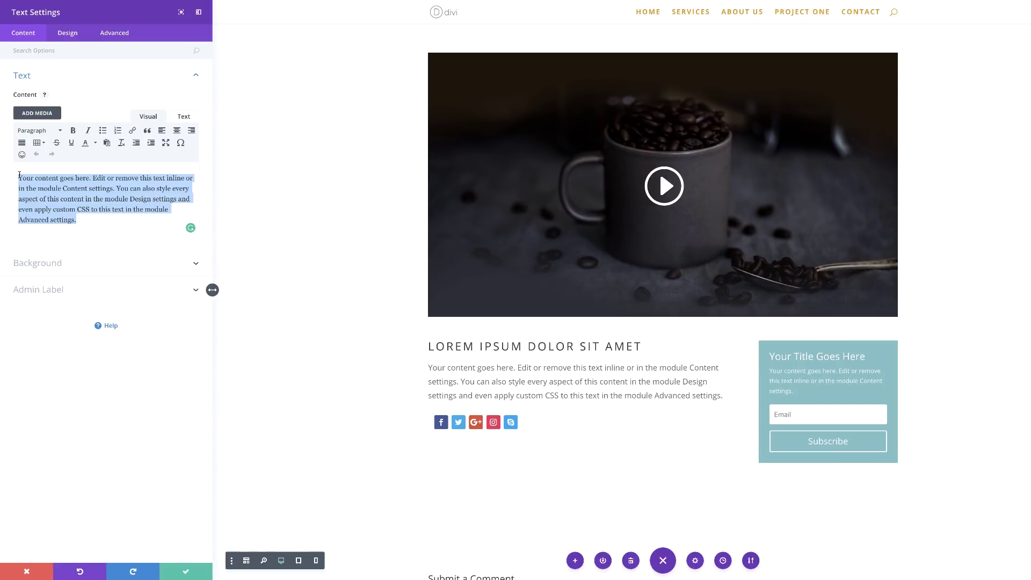
{"action": "type", "text": "Morbi in sem quis dui placerat ornare. Pellentesque odio nisi, euismod in, pharetra a, ultricies in, diam. Sed arcu. Cras consequat.  Praesent dapibus, neque id cursus faucibus, tortor neque egestas auguae, eu vulputate magna eros eu erat. Aliquam erat volutpat. Nam dui mi, tincidunt quis, accumsan porttitor, facilisis luctus, metus.  Phasellus ultrices nulla quis nibh. Quisque a lectus. Donec consectetuer ligula vulputate sem tristique cursus. Nam nulla quam, gravida non, commodo a, sodales sit amet, nisi."}
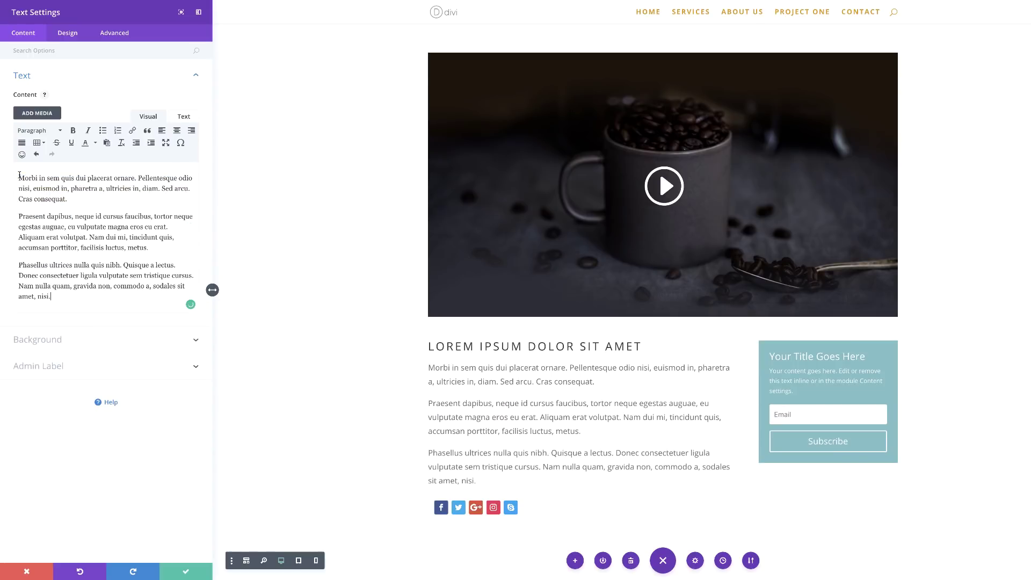
{"action": "left_click", "coordinate": [186, 571]}
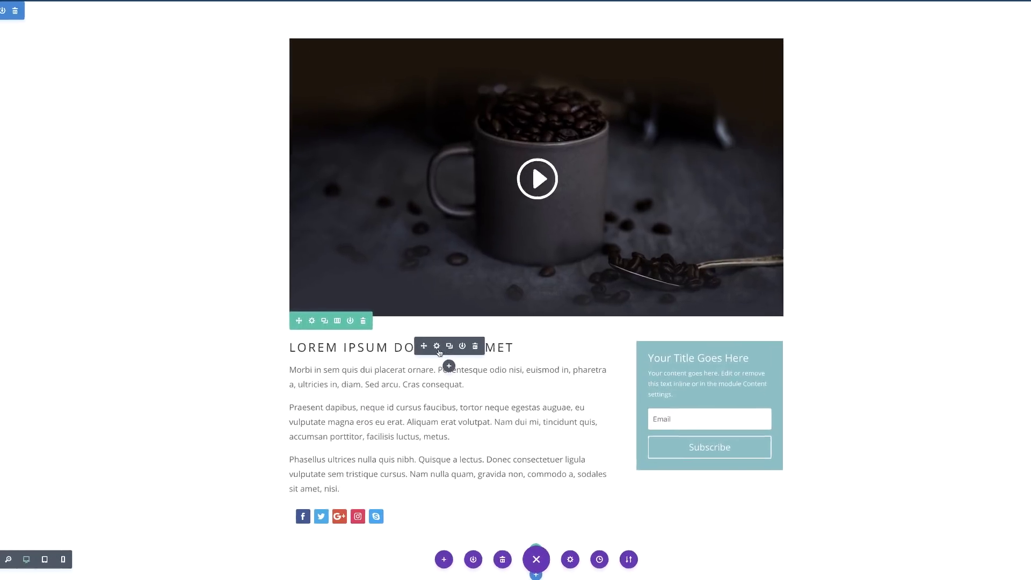
Change the heading above the body text to "Morbi in sem quis dui placerat" and save the module.
{"action": "left_click", "coordinate": [360, 307]}
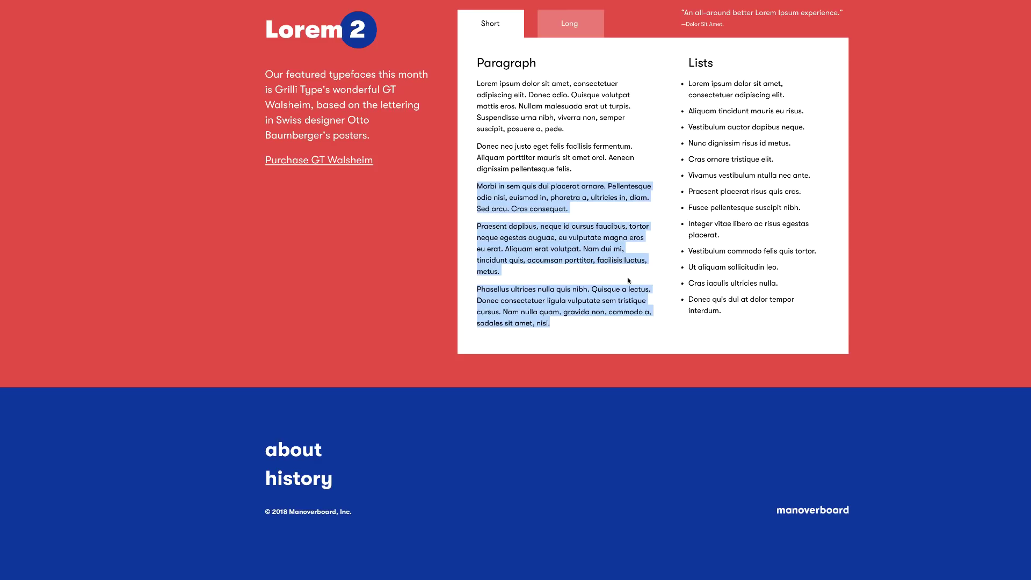
{"action": "left_click", "coordinate": [629, 280]}
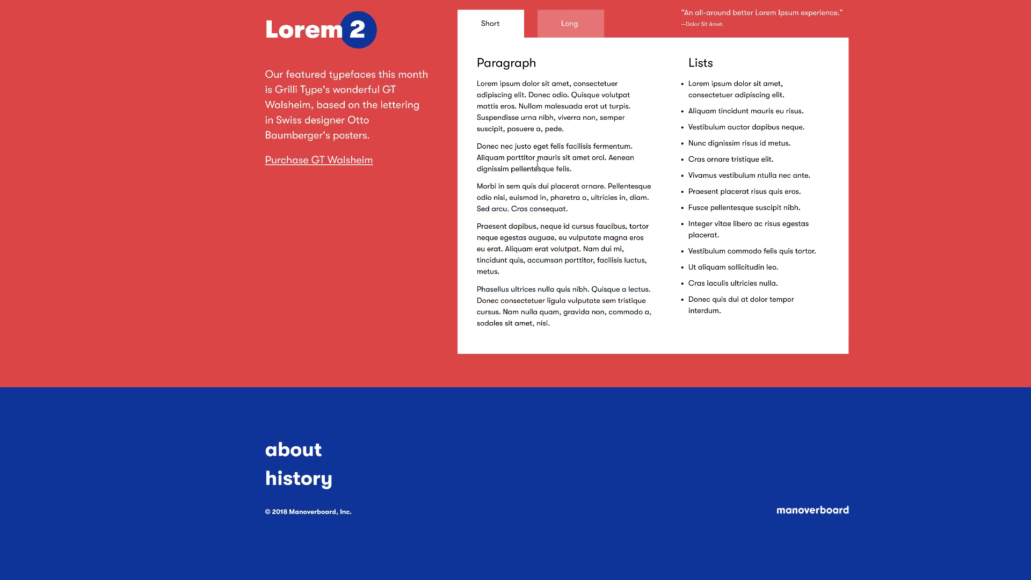
{"action": "left_click_drag", "start_coordinate": [477, 186], "coordinate": [506, 186]}
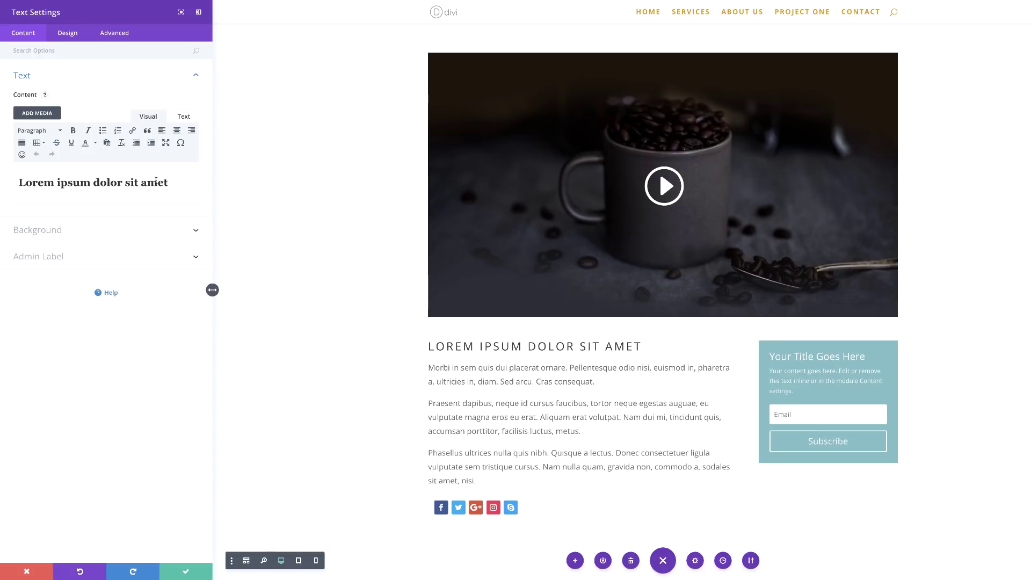
{"action": "key", "text": "ctrl+a"}
{"action": "type", "text": "Morbi in sem quis dui placerat"}
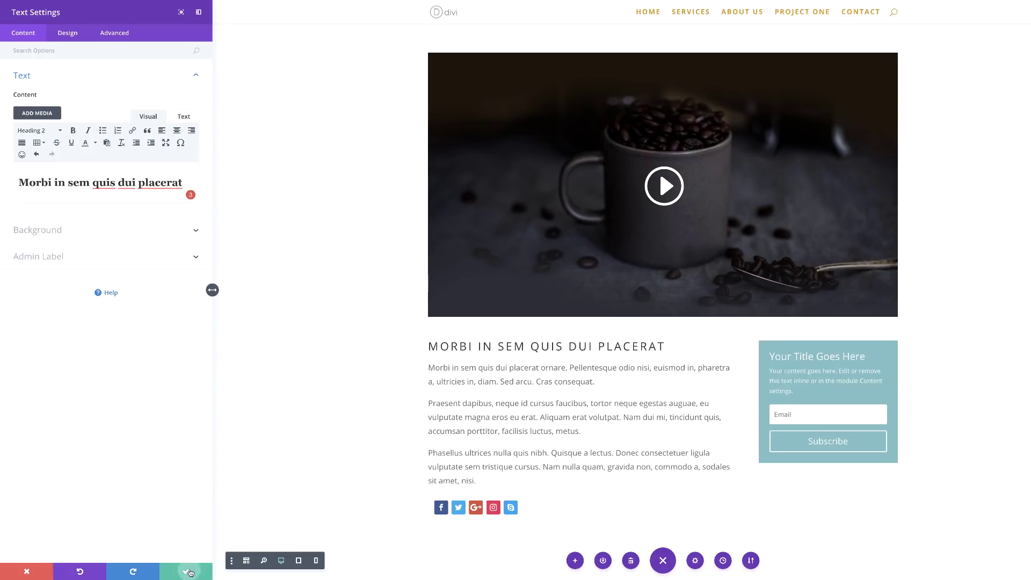
{"action": "left_click", "coordinate": [186, 571]}
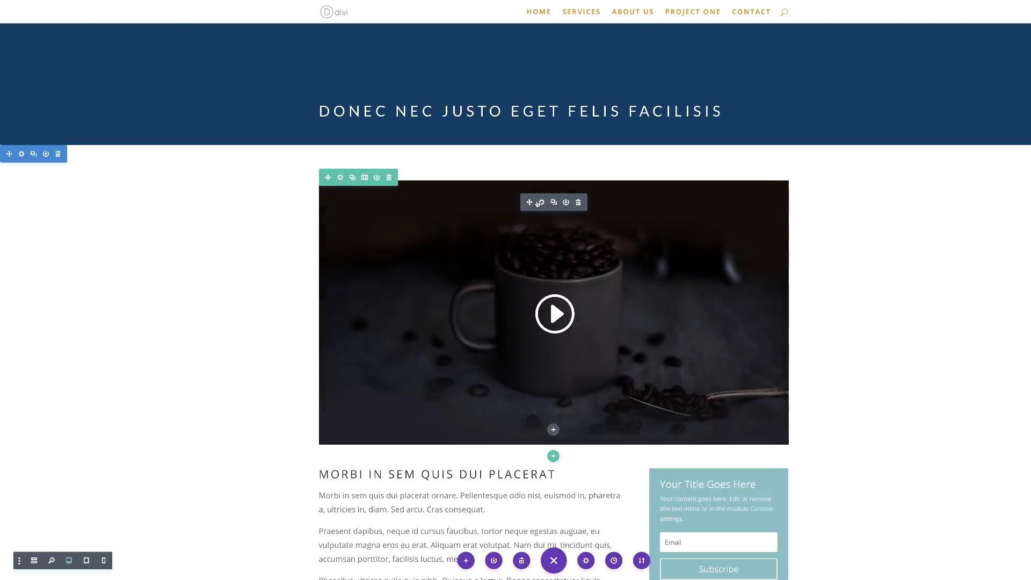
Open the video module's settings and start replacing its MP4 video with one inserted from a URL.
{"action": "left_click", "coordinate": [543, 203]}
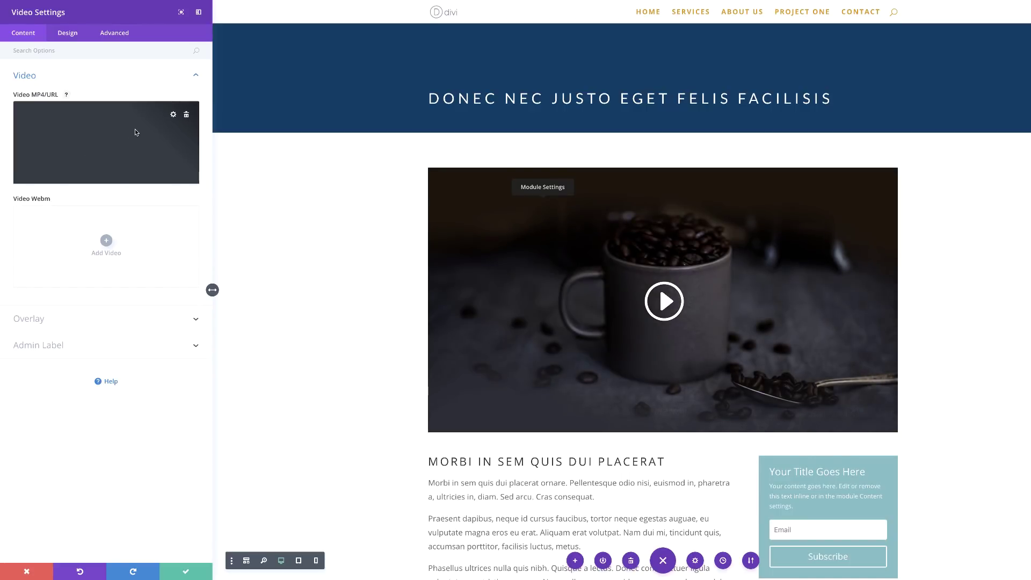
{"action": "left_click", "coordinate": [173, 115]}
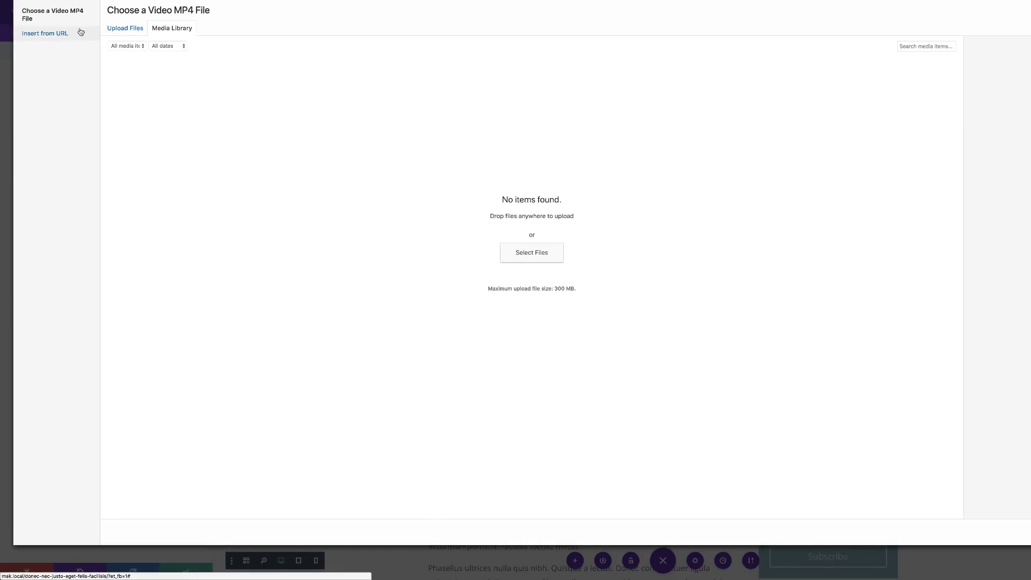
{"action": "left_click", "coordinate": [49, 36]}
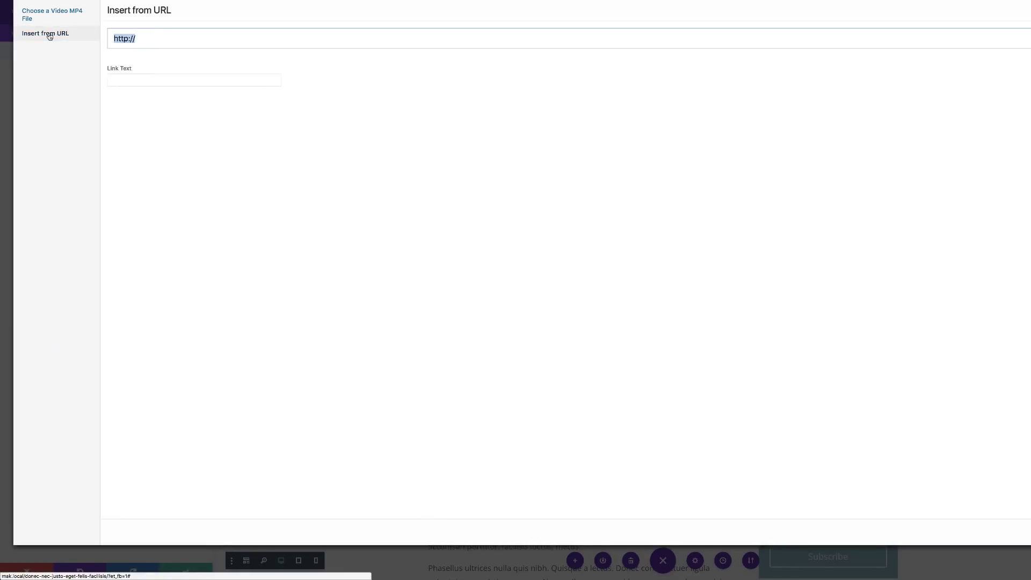